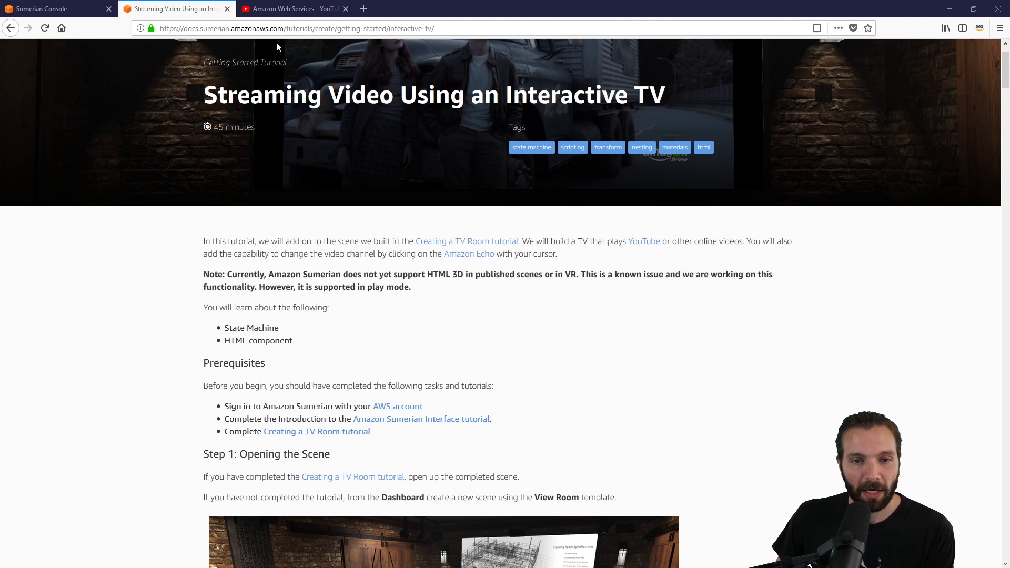
Switch to the Sumerian Console, dismiss the regionalization notice and open the TV Room Tutorial scene.
left_click(72, 13)
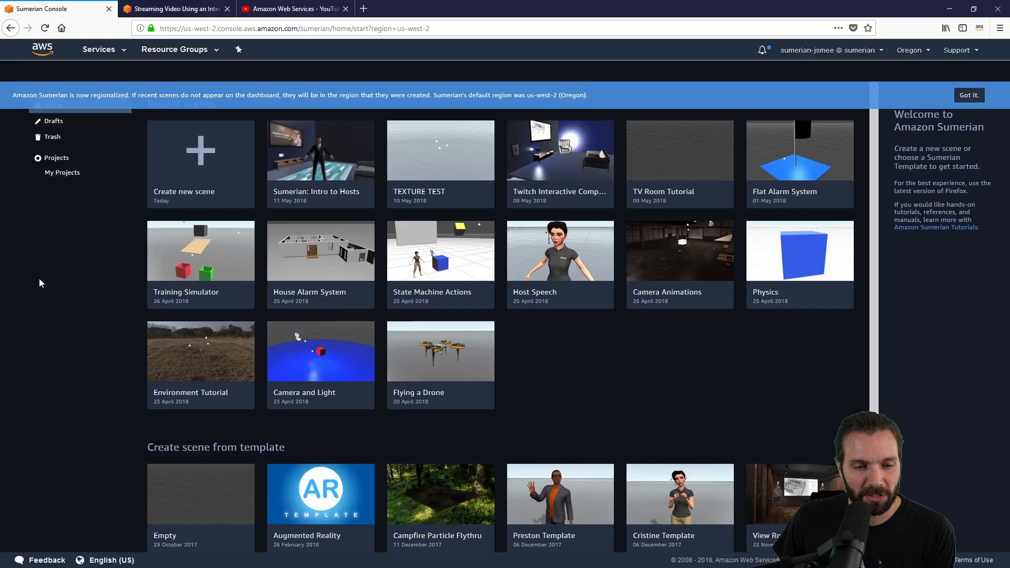
left_click(967, 95)
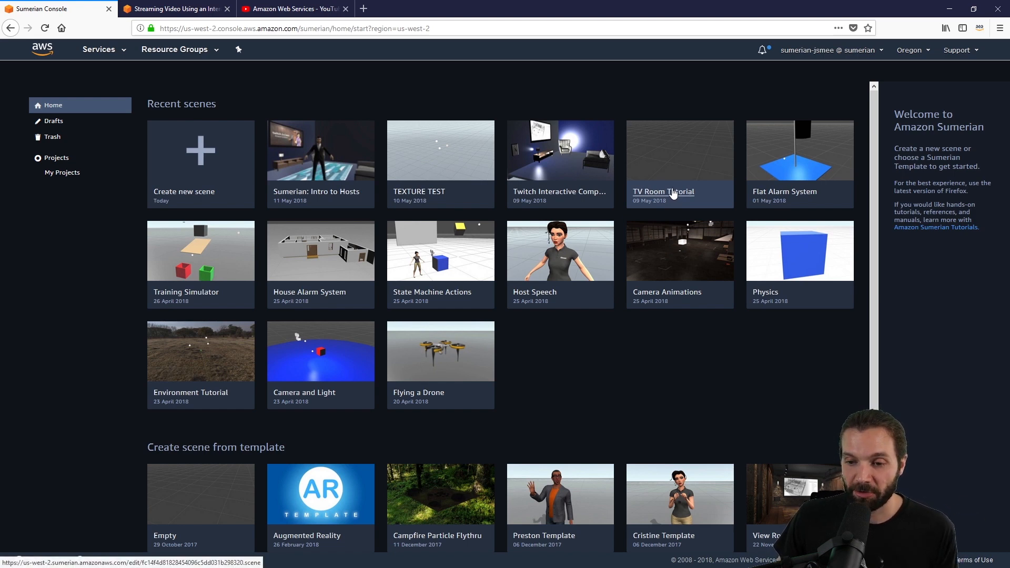
left_click(673, 194)
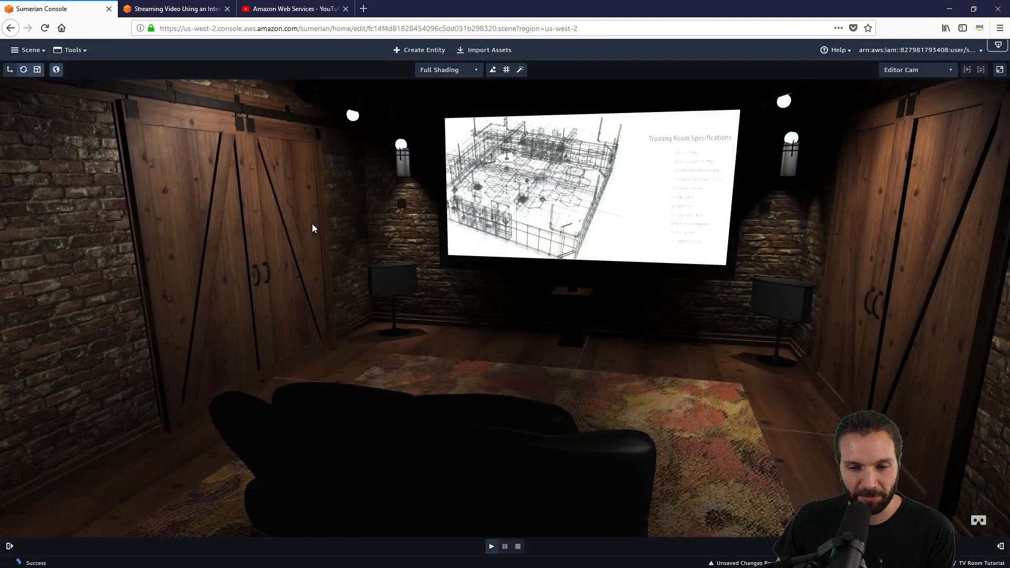
Show the entities/assets and inspector side panels in the scene editor and widen both of them.
right_click_drag(496, 281, 525, 275)
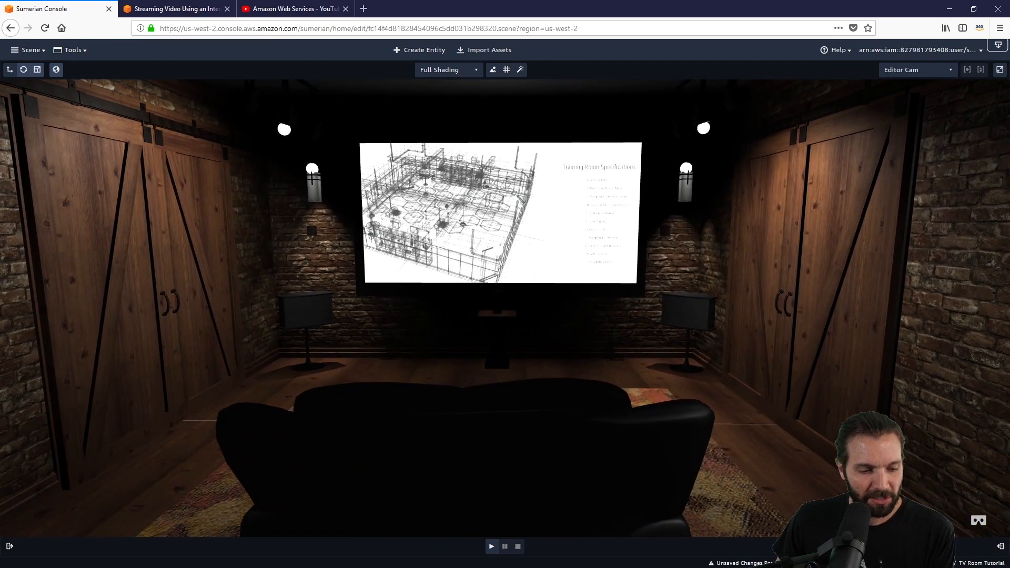
left_click(10, 547)
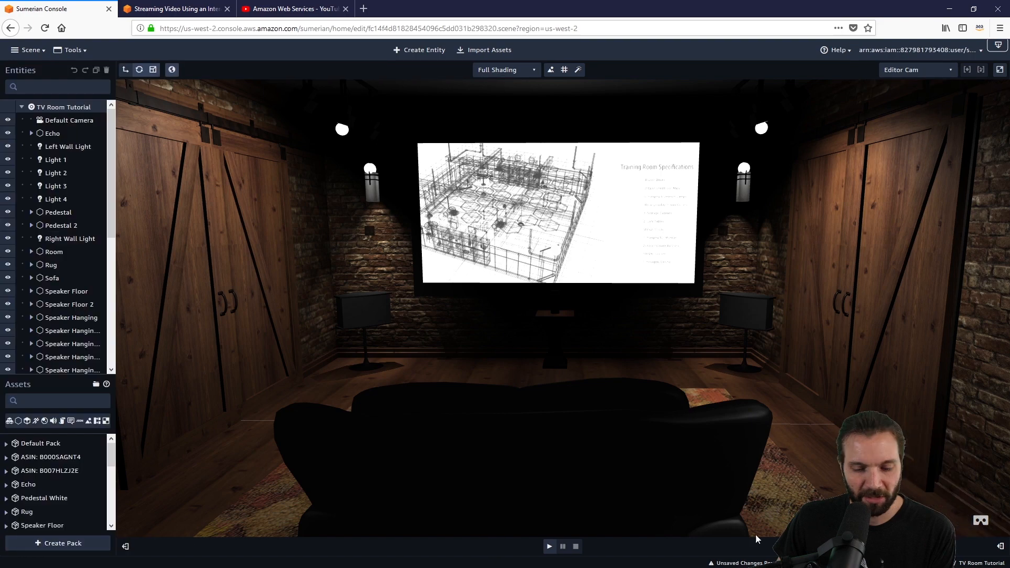
left_click(1001, 550)
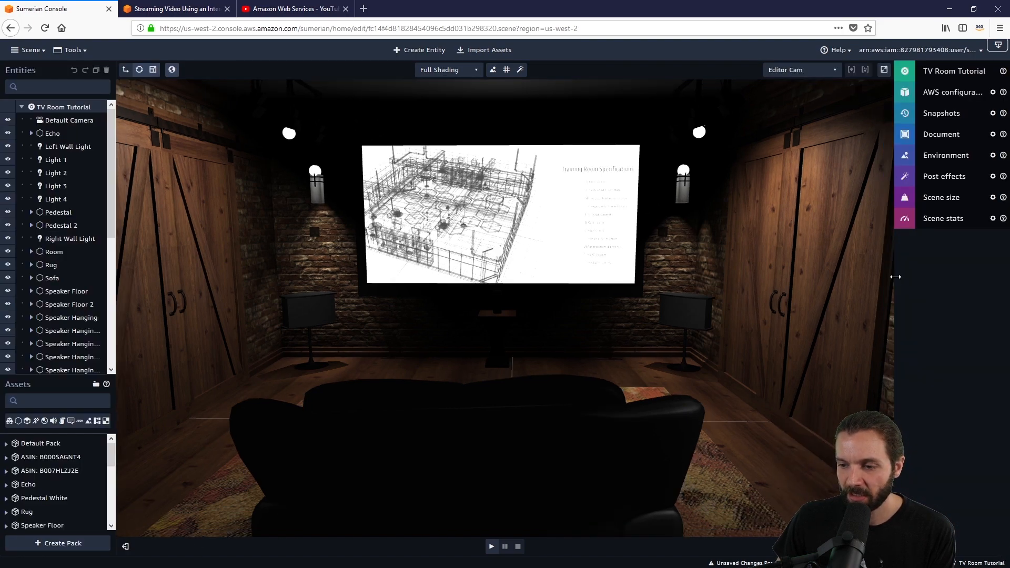
left_click_drag(896, 277, 861, 277)
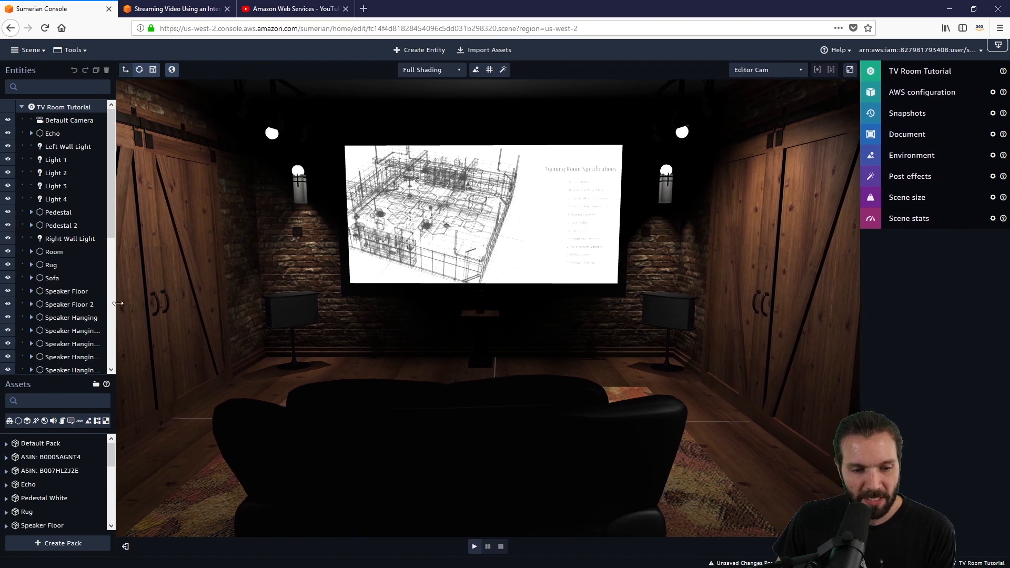
left_click_drag(118, 302, 161, 324)
Look through the TV Room Tutorial scene's entity list from the camera and lights down to the wall sconces.
scroll(91, 272, "down", 1)
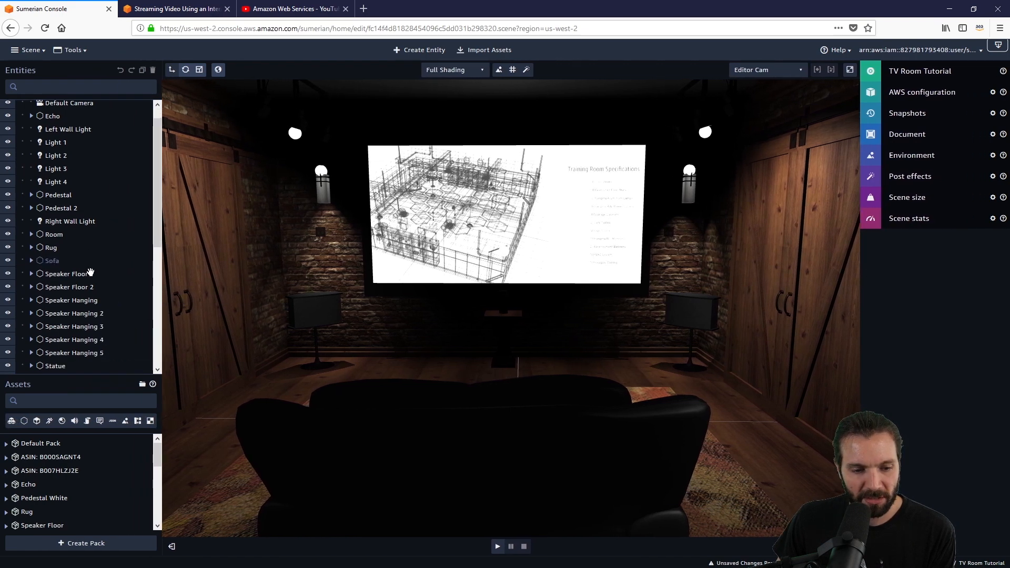
scroll(90, 272, "down", 5)
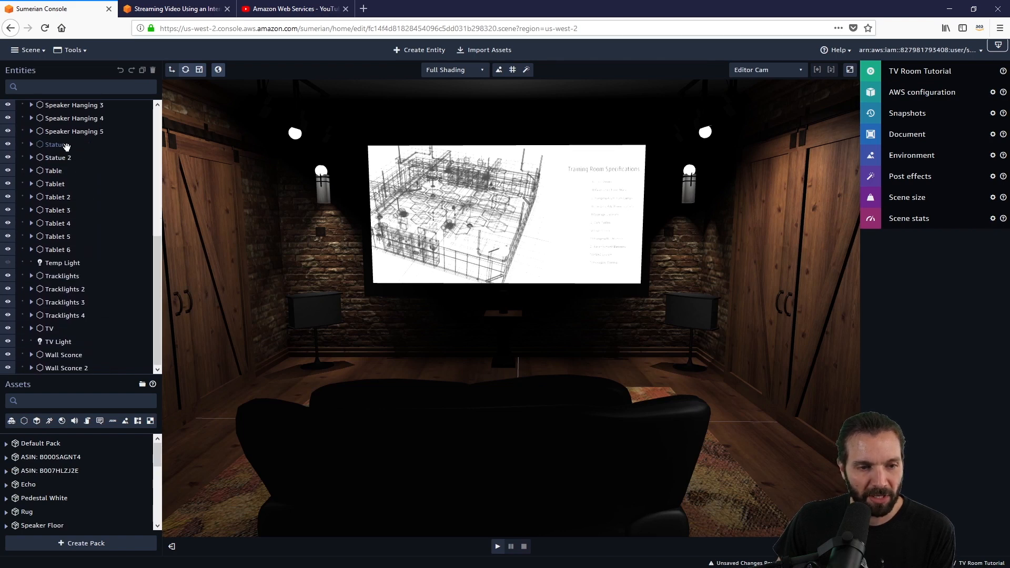
scroll(66, 146, "up", 5)
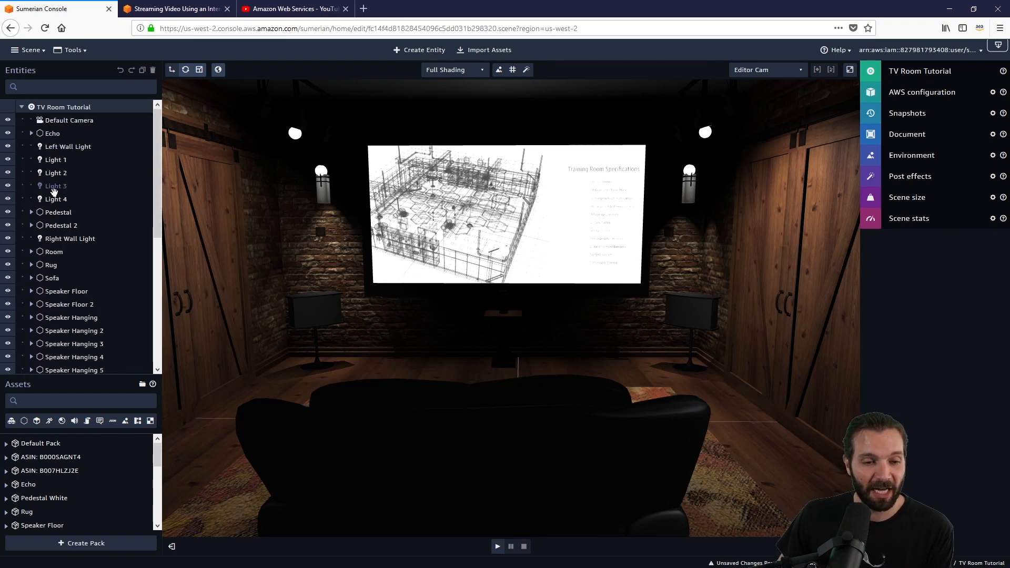
scroll(79, 294, "down", 2)
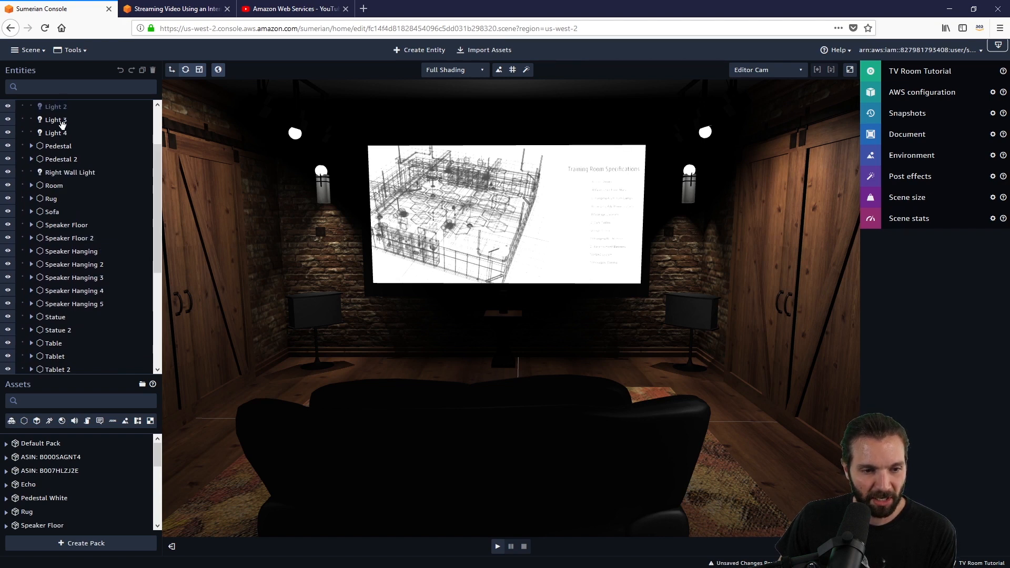
scroll(67, 203, "down", 1)
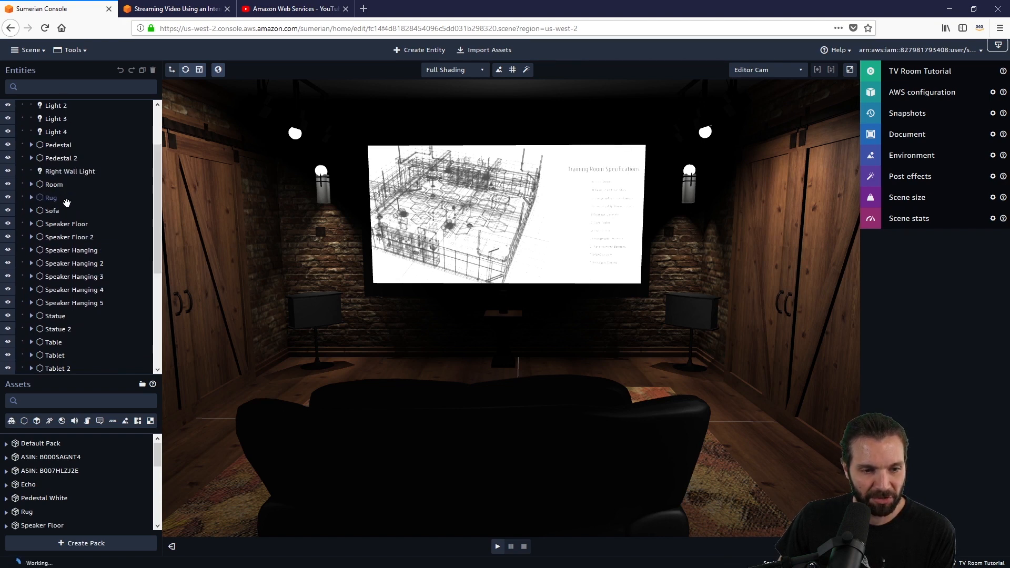
scroll(67, 203, "down", 4)
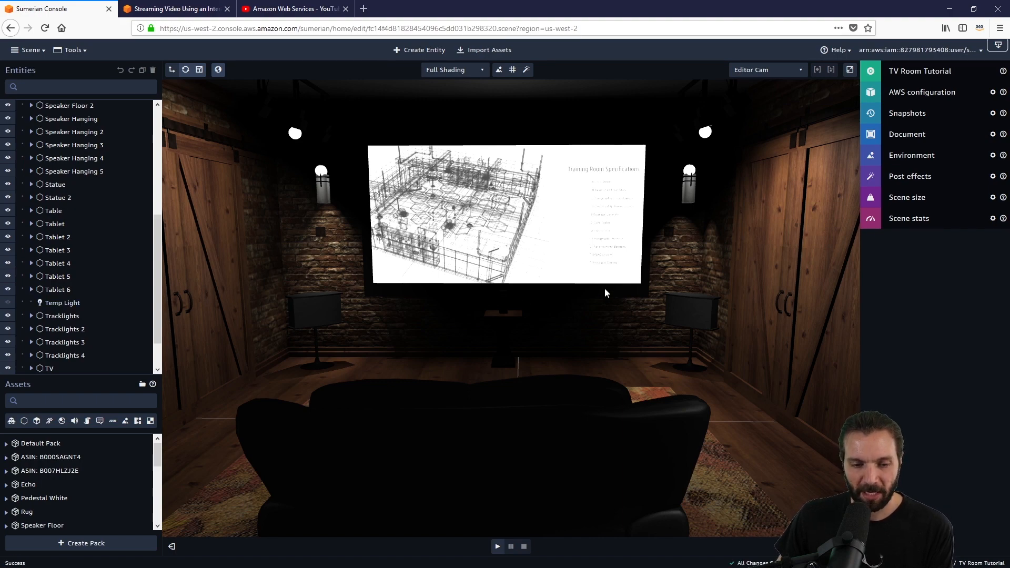
Enlarge the Assets area so more of the scene's asset packs are shown.
left_click_drag(605, 292, 556, 304)
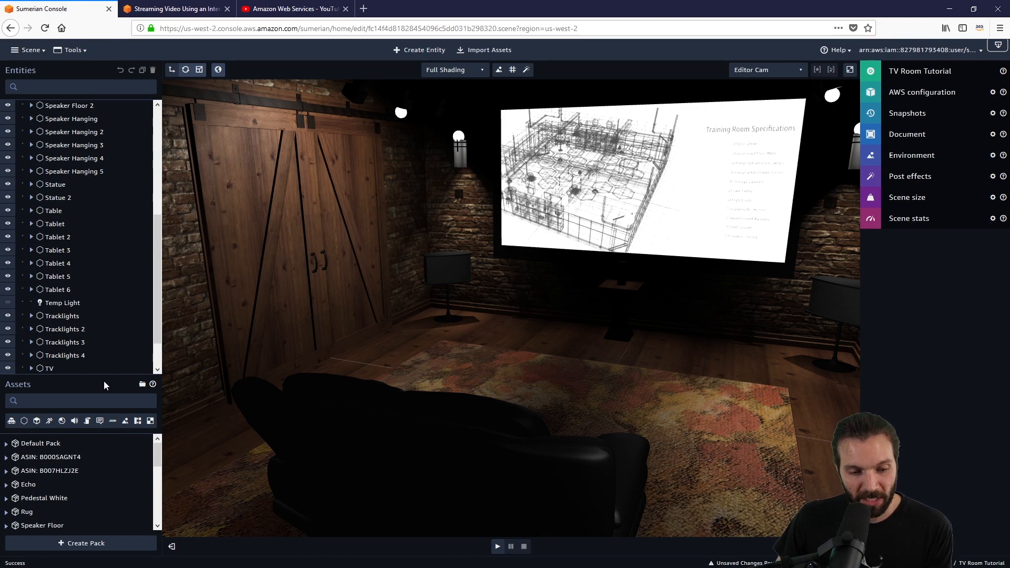
left_click_drag(106, 371, 107, 342)
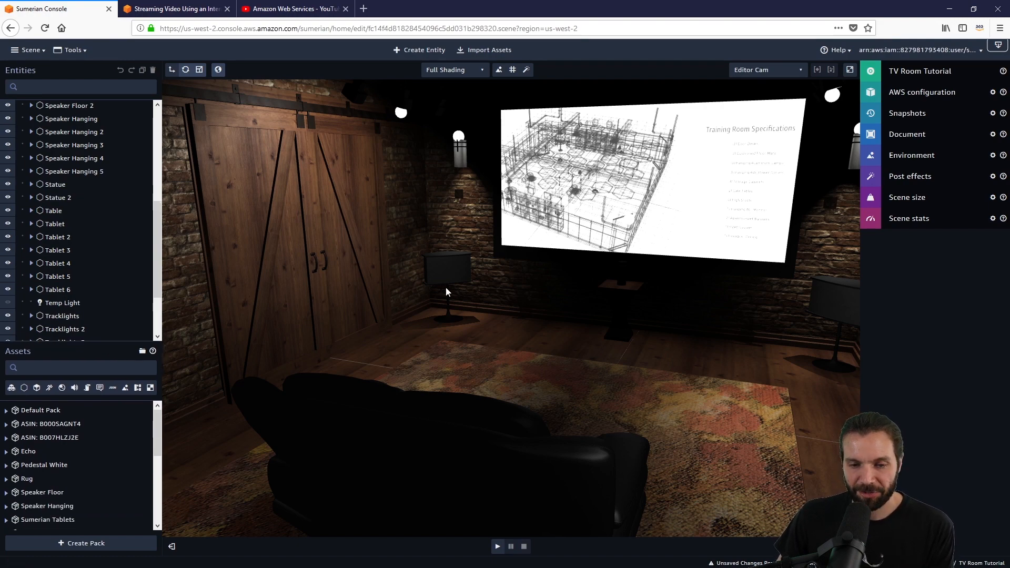
left_click_drag(446, 286, 483, 279)
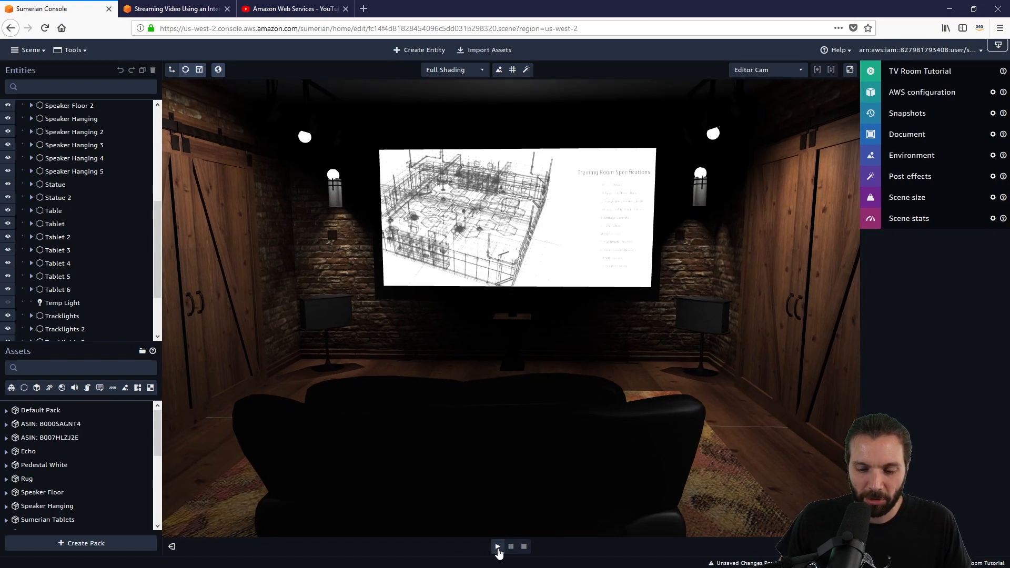
Save the scene, look around the room in play mode and stop playback.
key("ctrl+s")
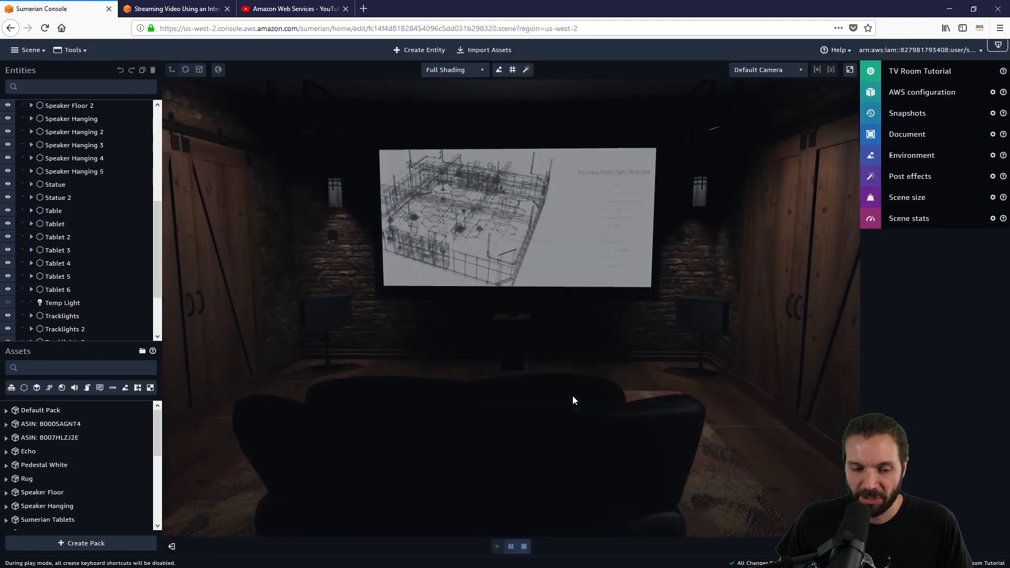
mouse_move(637, 377)
left_mouse_down()
mouse_move(506, 393)
mouse_move(340, 390)
mouse_move(629, 390)
left_mouse_up()
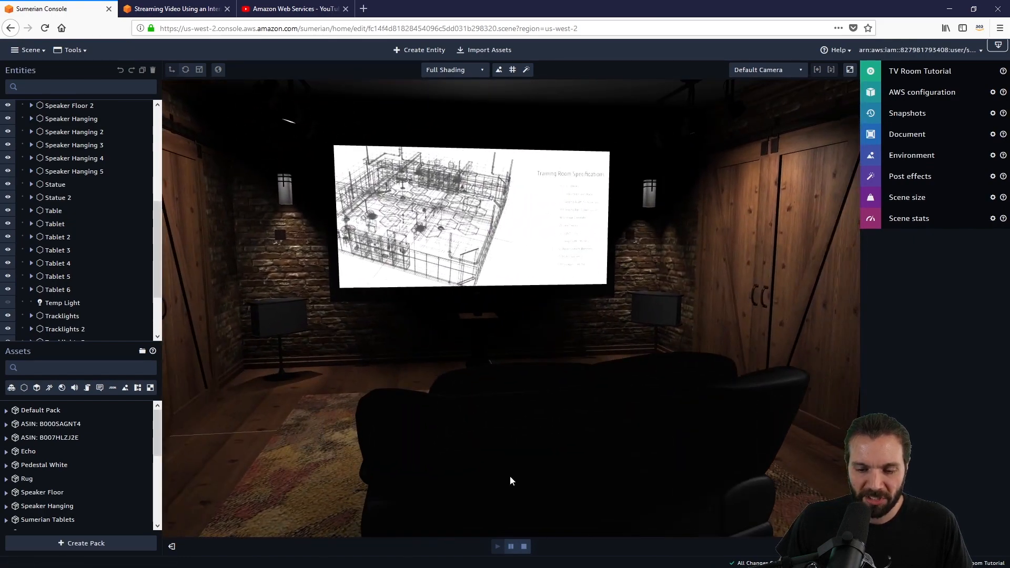
left_click(524, 547)
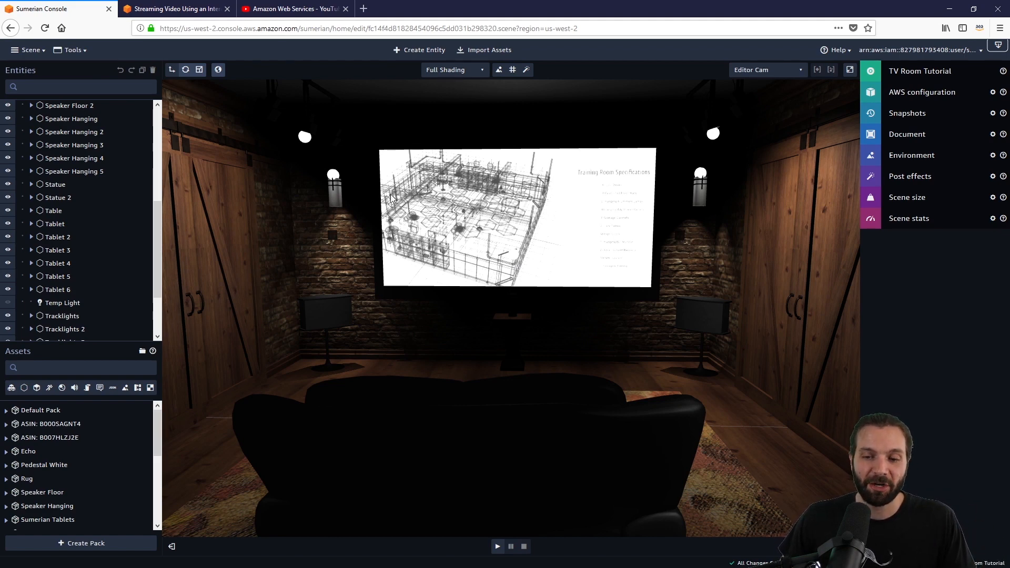
Select the Echo entity and examine it on its pedestal below the screen, both up close and from across the room.
scroll(534, 315, "up", 5)
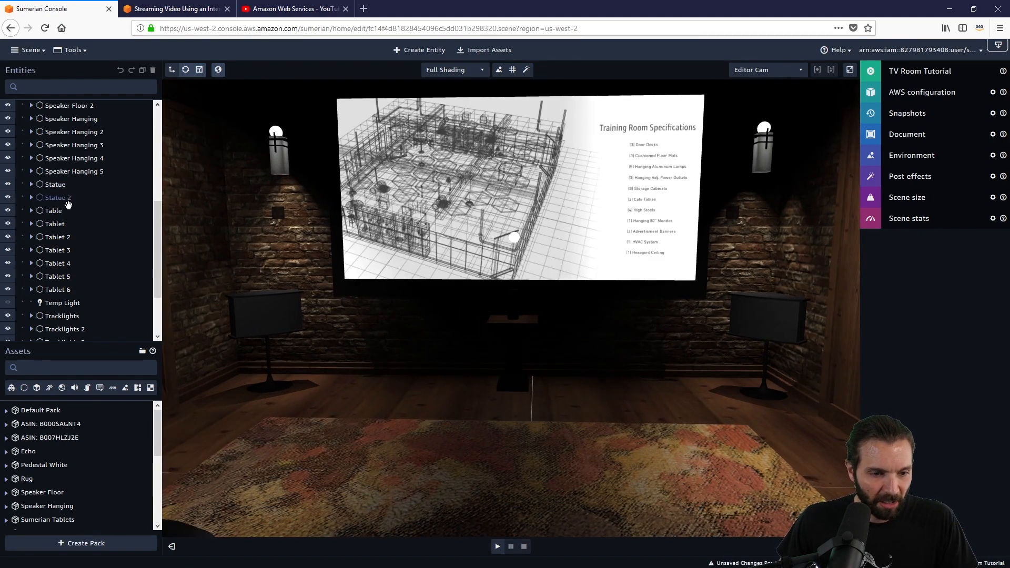
scroll(67, 237, "down", 1)
scroll(67, 238, "up", 6)
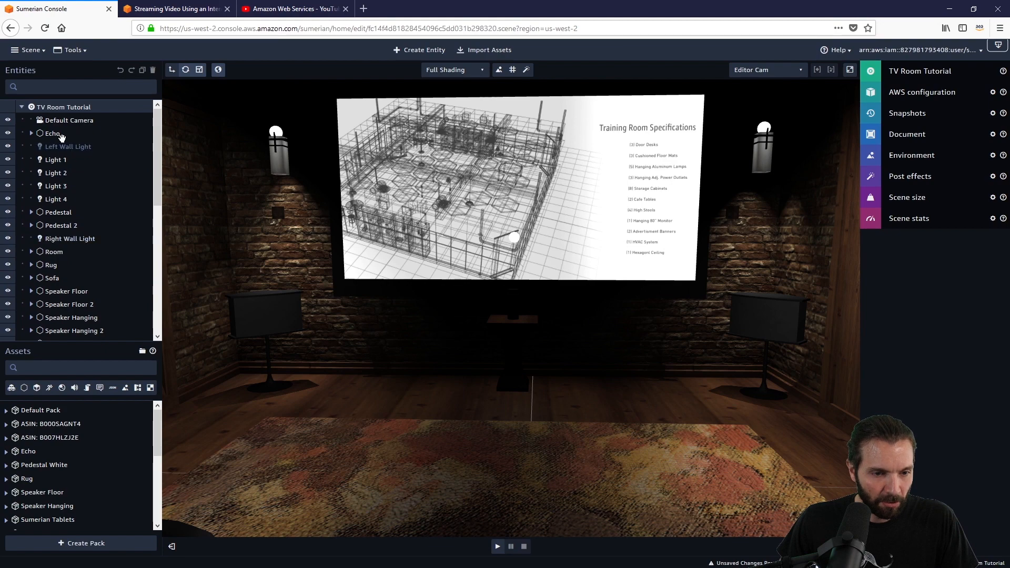
double_click(52, 133)
left_click_drag(770, 367, 548, 397)
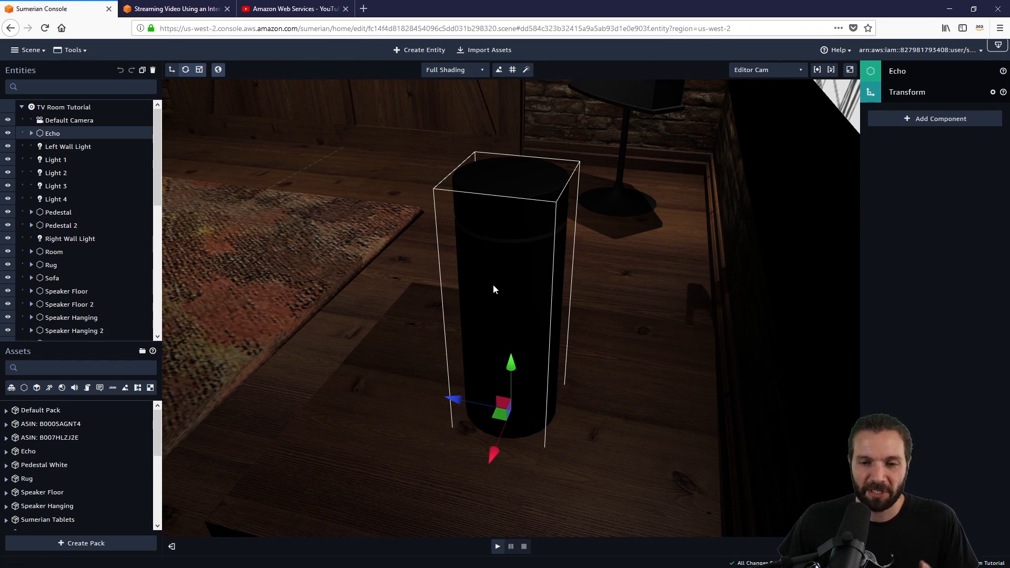
left_click_drag(359, 433, 539, 418)
scroll(526, 418, "down", 5)
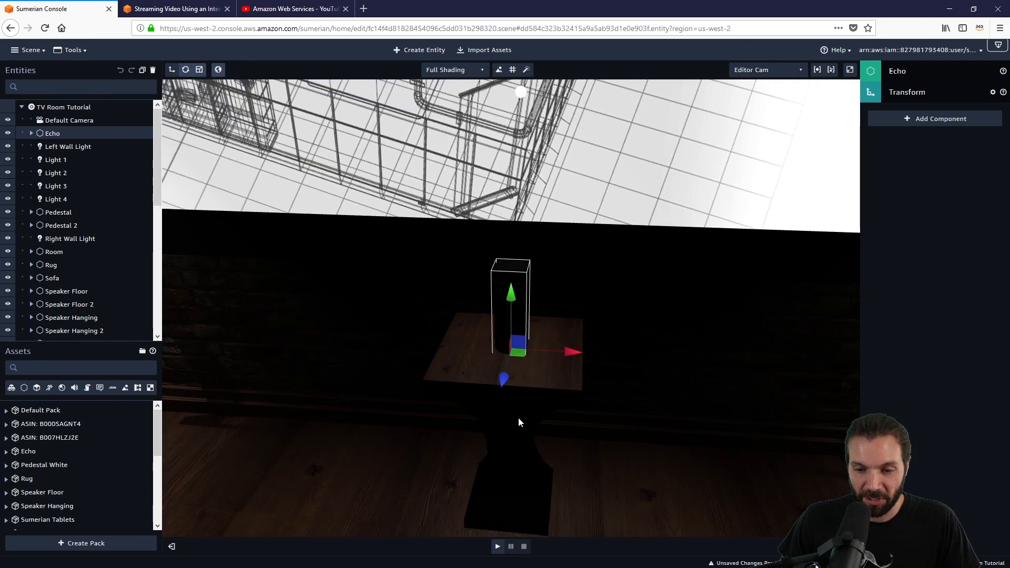
scroll(518, 417, "down", 5)
left_click_drag(507, 471, 530, 434)
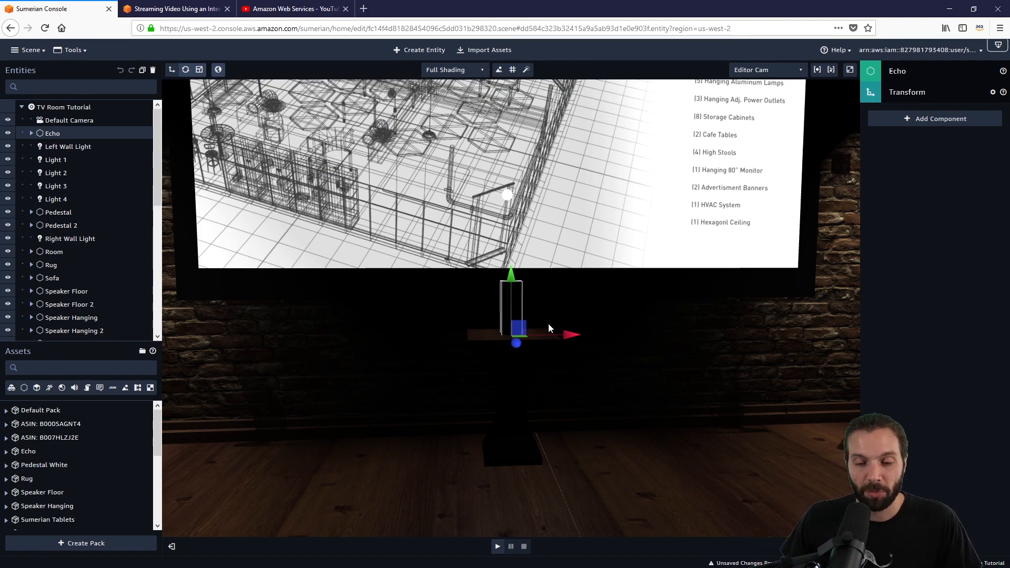
scroll(590, 347, "down", 5)
scroll(589, 346, "down", 5)
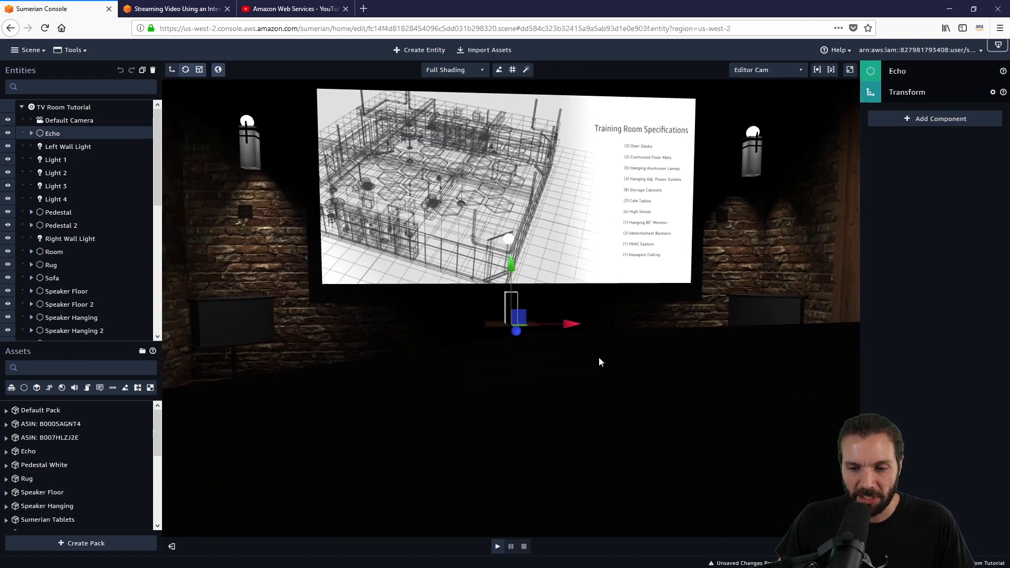
scroll(579, 346, "down", 2)
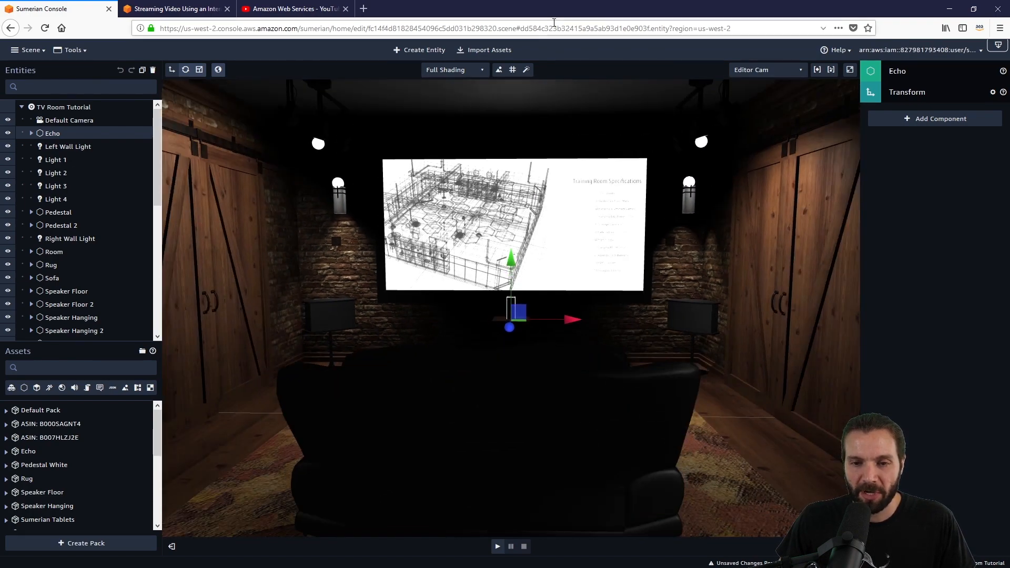
Create an HTML3D entity and name it "Video Single".
left_click(425, 50)
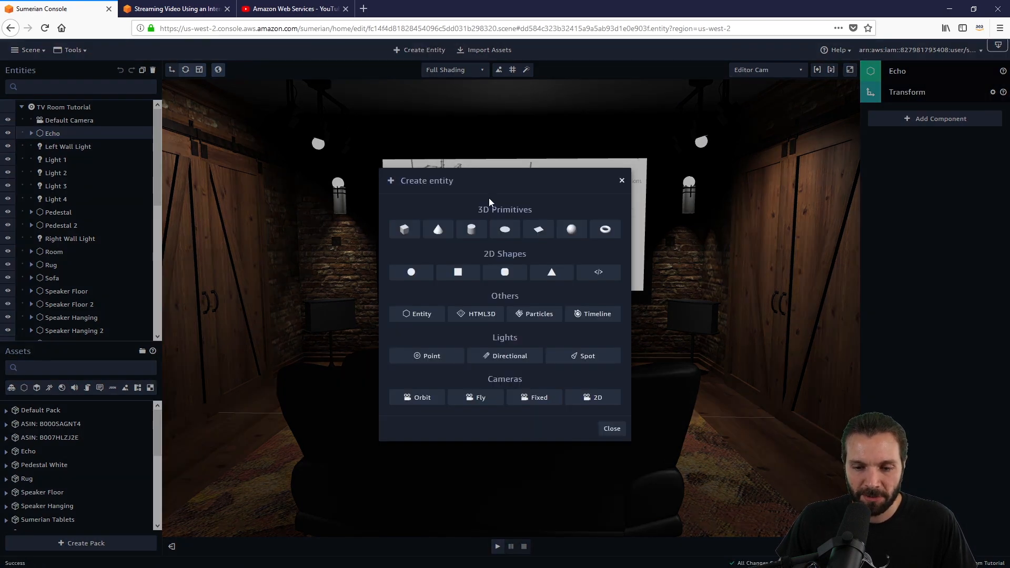
left_click(482, 314)
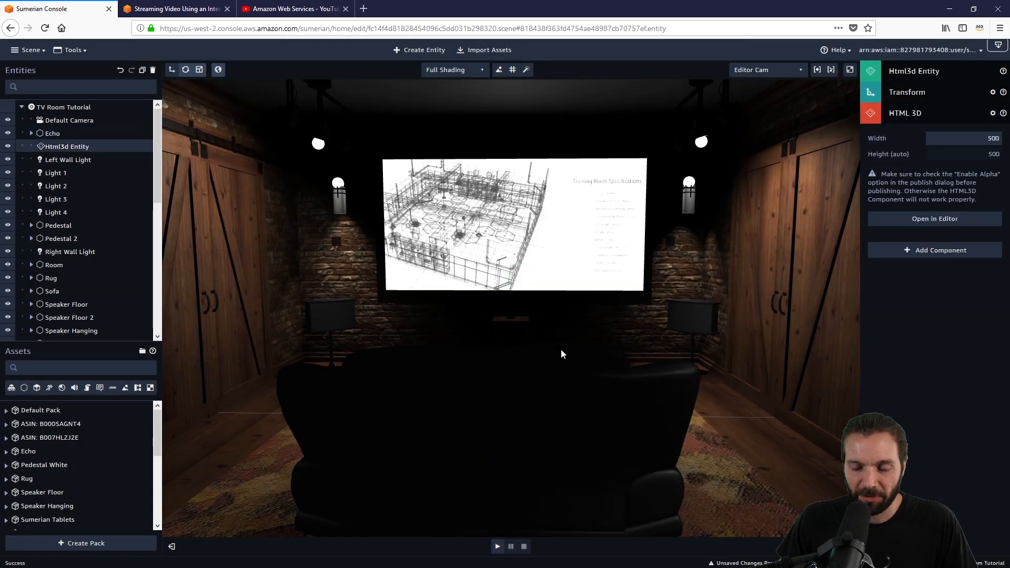
left_click(924, 71)
left_click(969, 226)
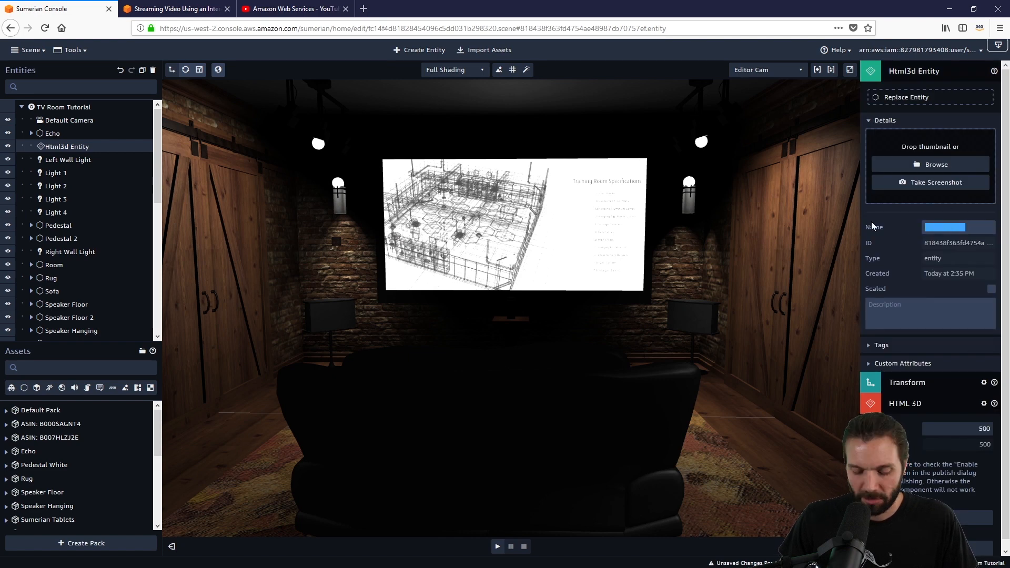
type("Video Single")
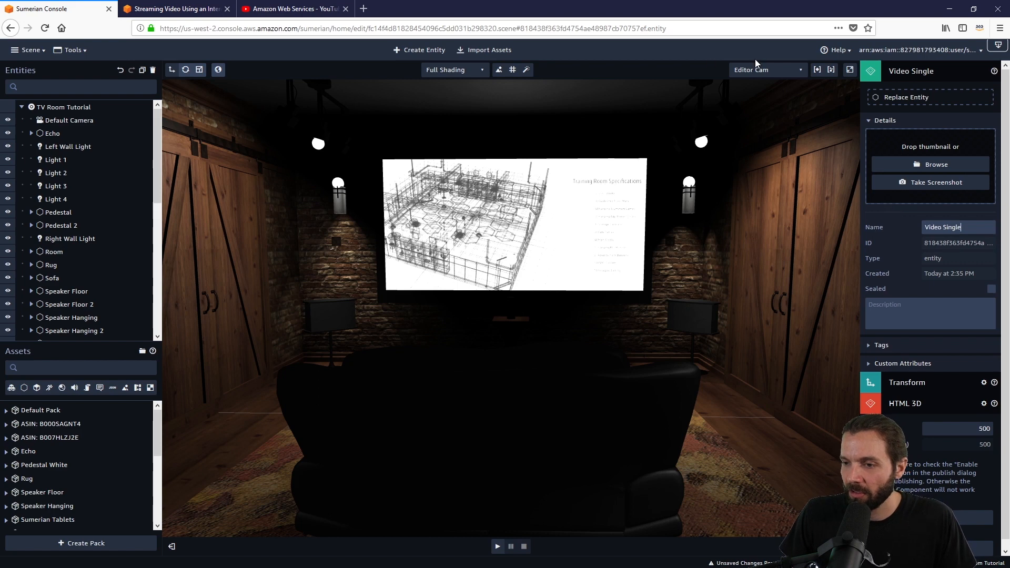
left_click(938, 78)
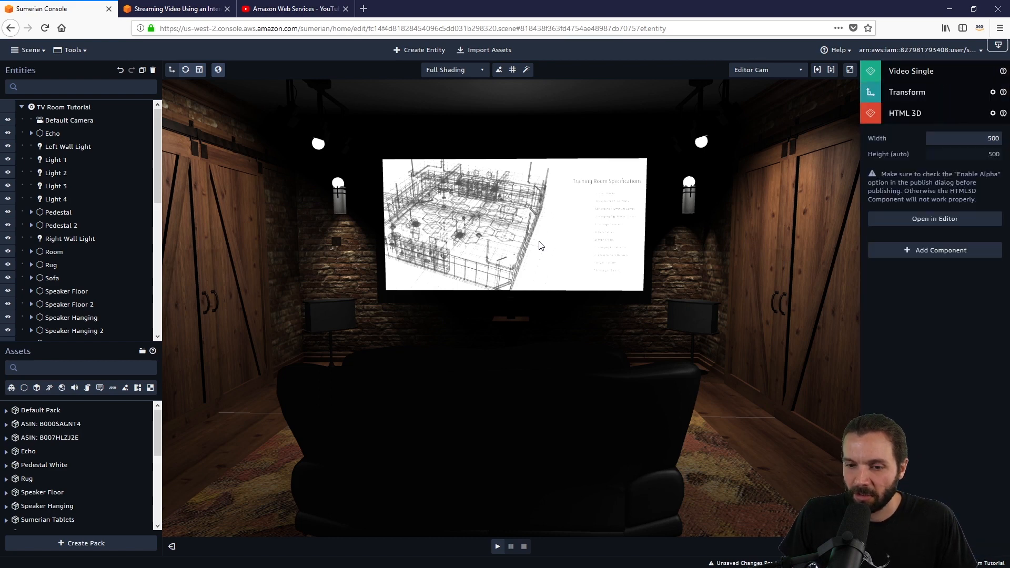
Focus the view on the Video Single entity and examine its placement relative to the room.
scroll(37, 166, "down", 6)
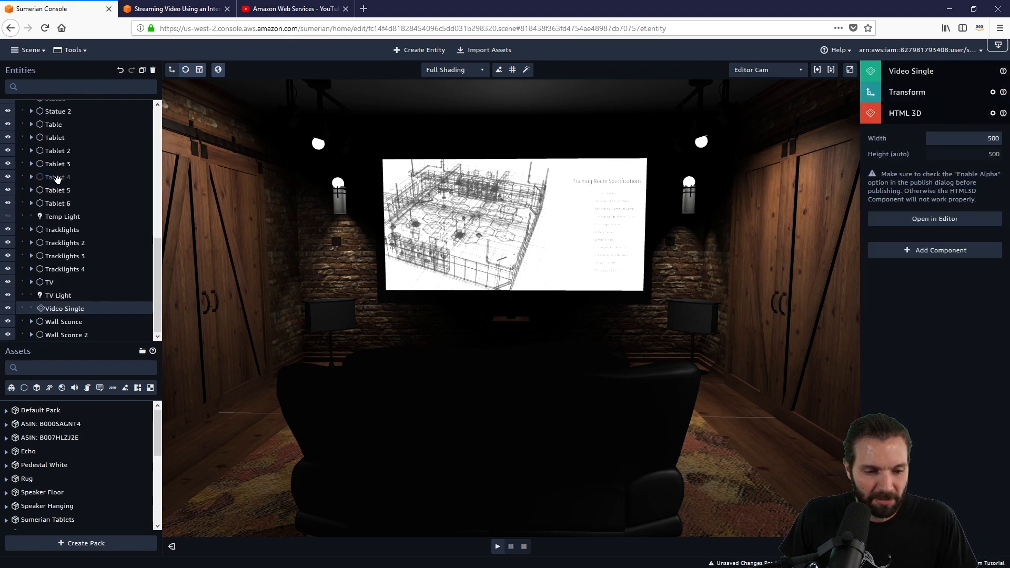
right_click_drag(611, 267, 572, 292)
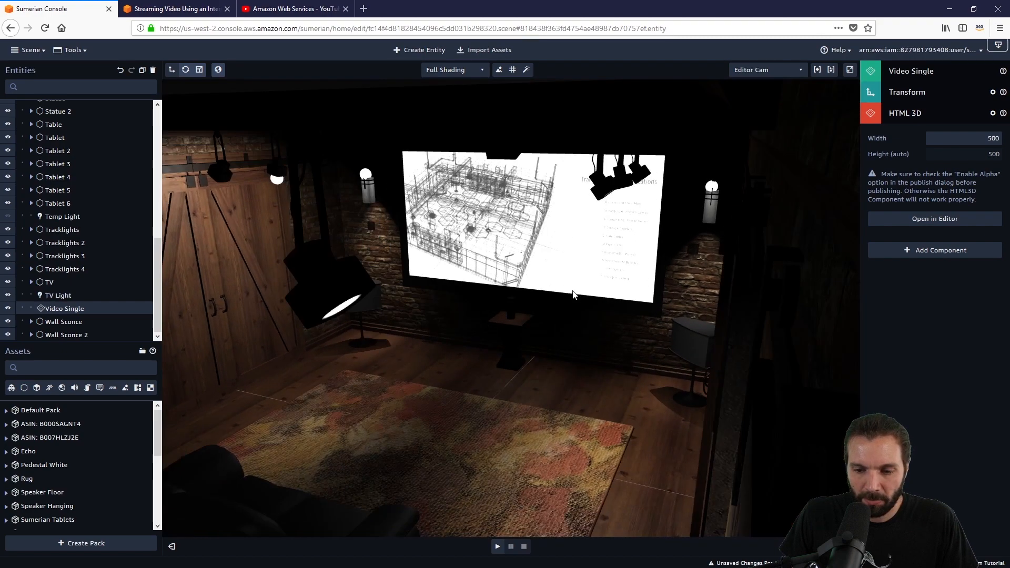
key("f")
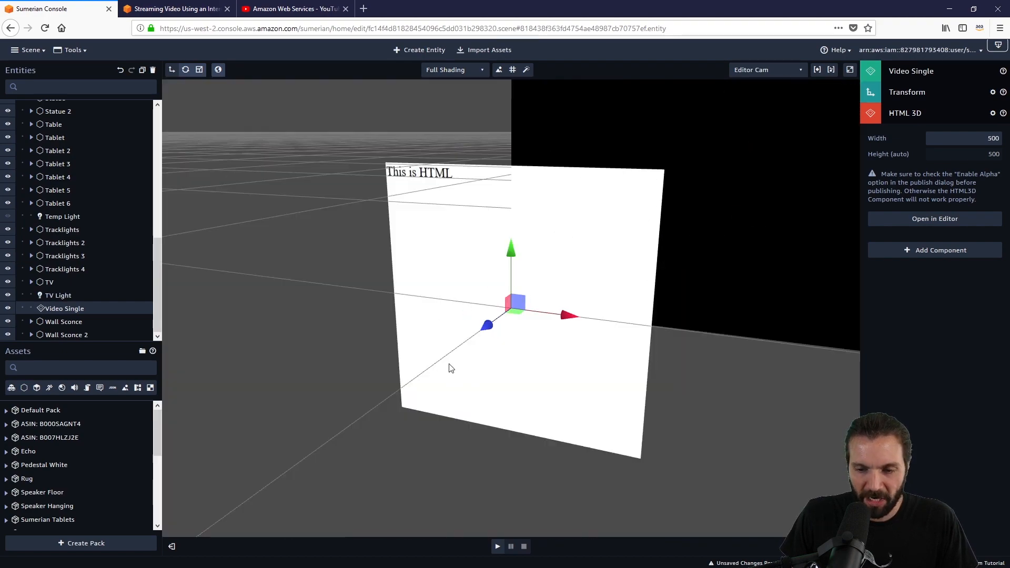
scroll(451, 367, "down", 10)
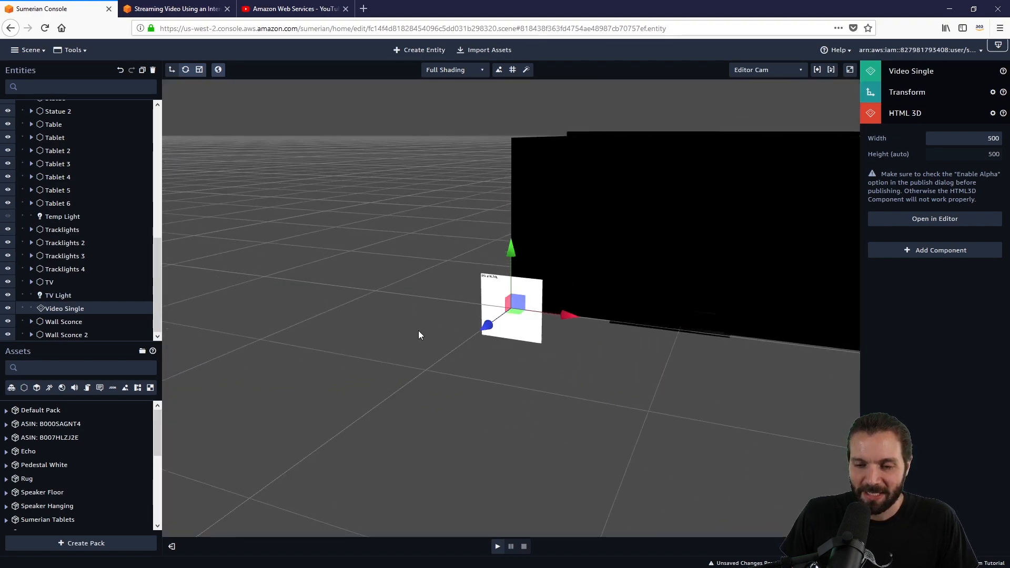
right_click_drag(419, 334, 582, 383)
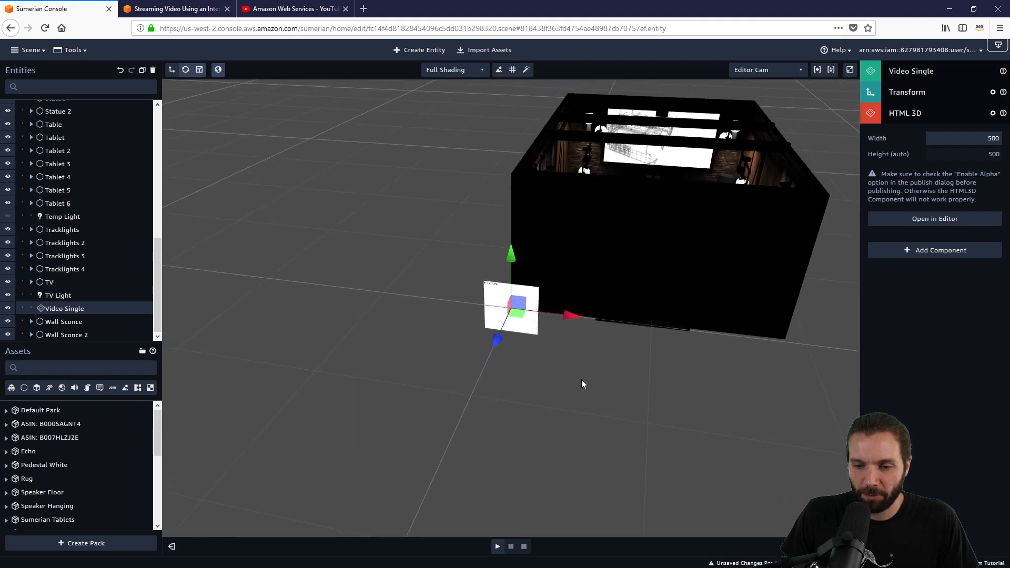
left_click_drag(494, 346, 601, 189)
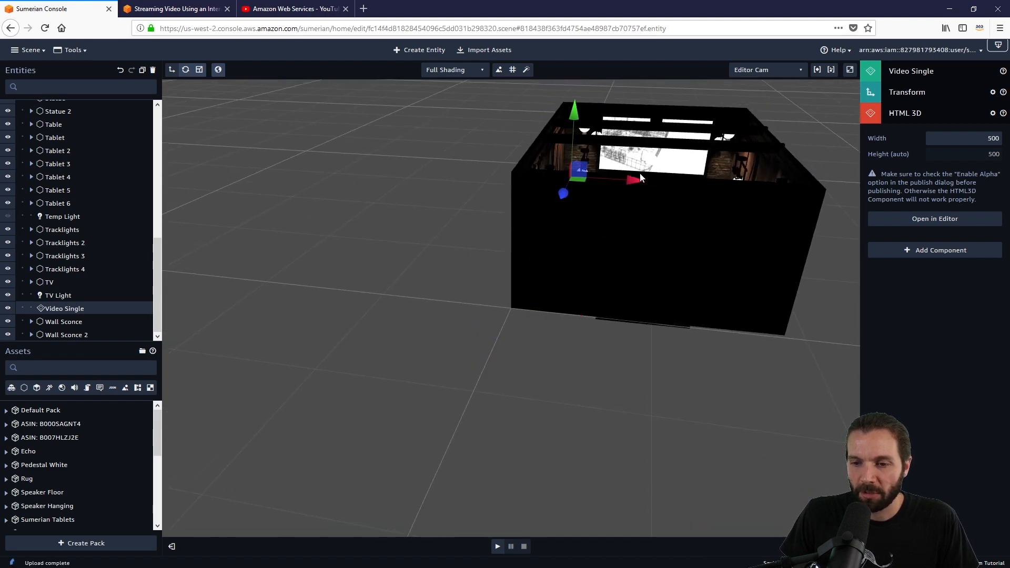
left_click(671, 189)
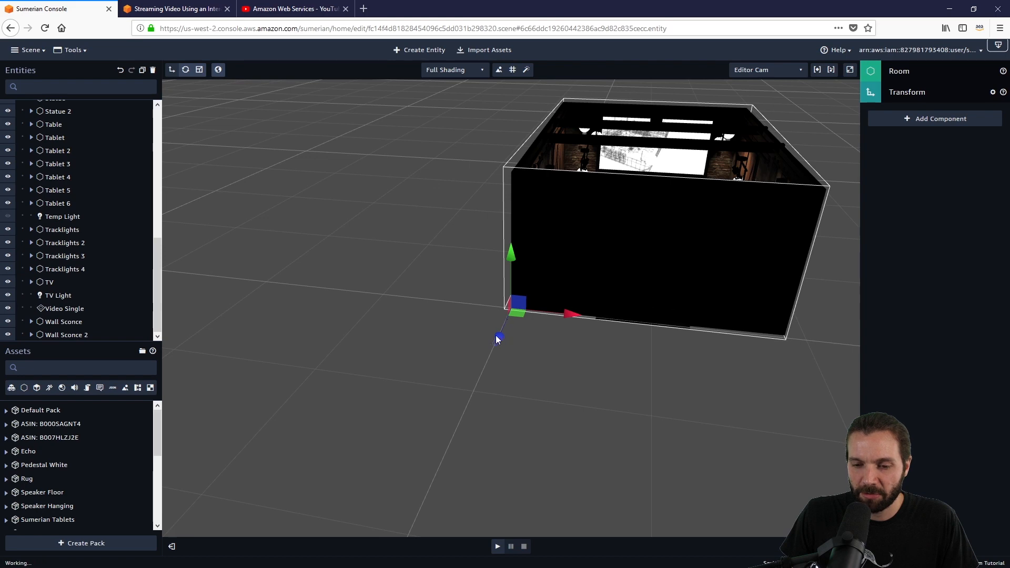
left_click(120, 71)
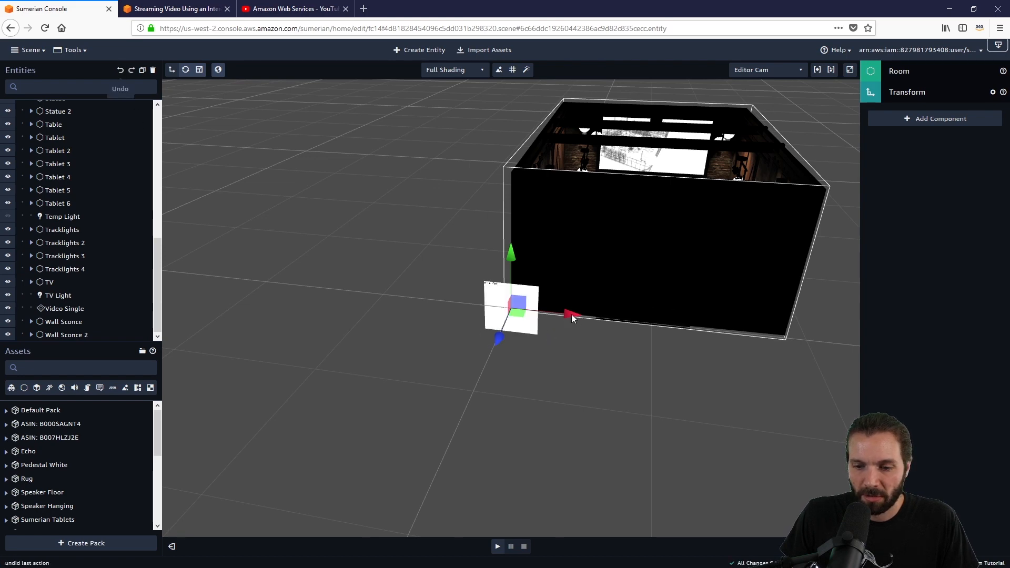
left_click_drag(571, 314, 657, 322)
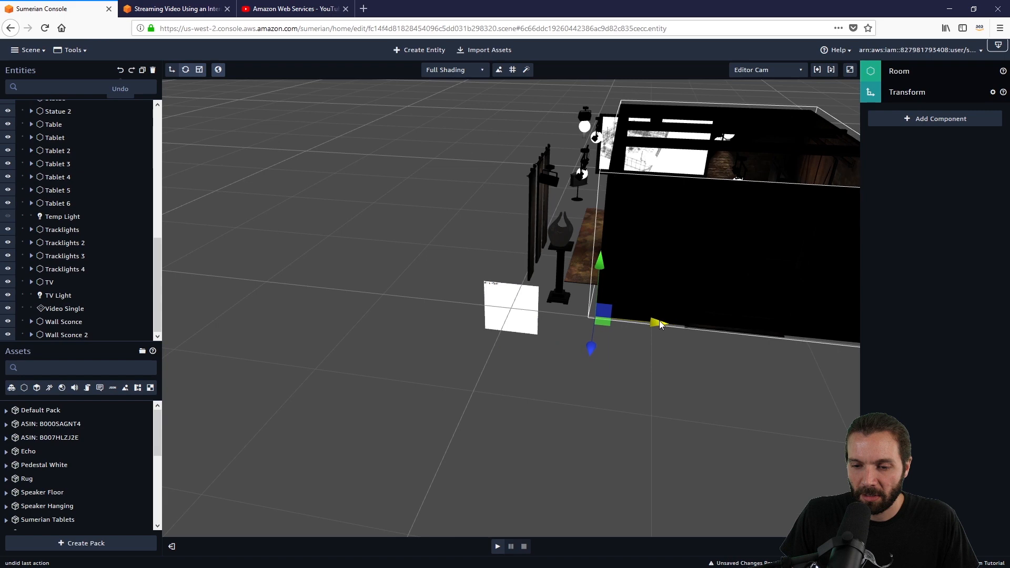
left_click(122, 71)
Select the Video Single entity, move it roughly inside the room and raise it to the height of the TV screen.
left_click(496, 305)
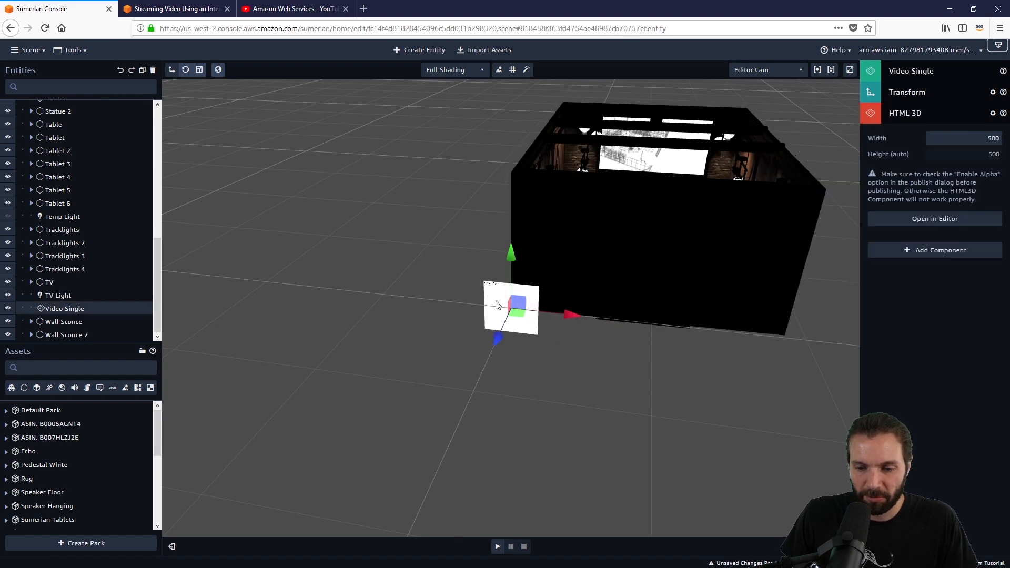
left_click_drag(572, 320, 708, 326)
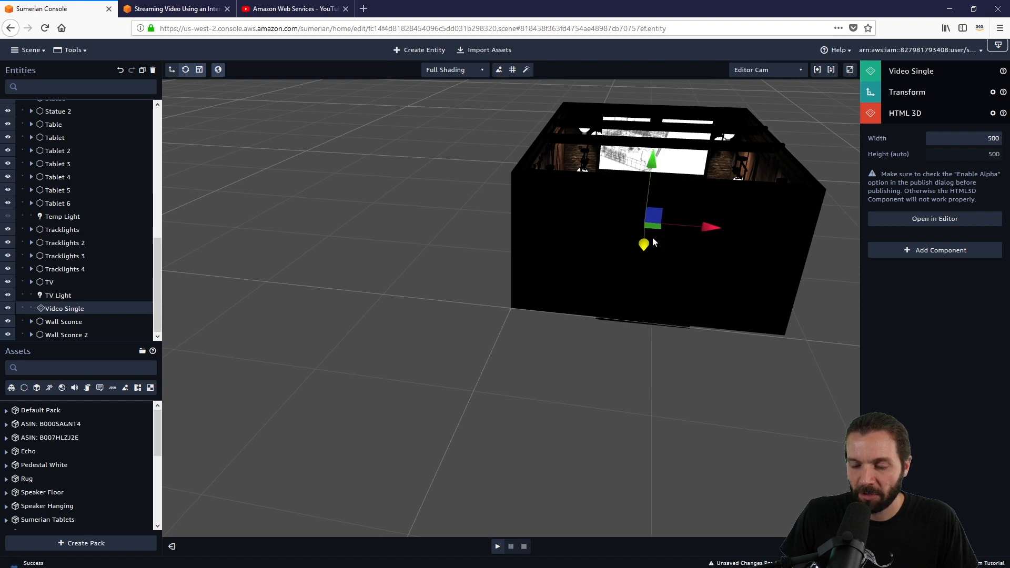
key("f")
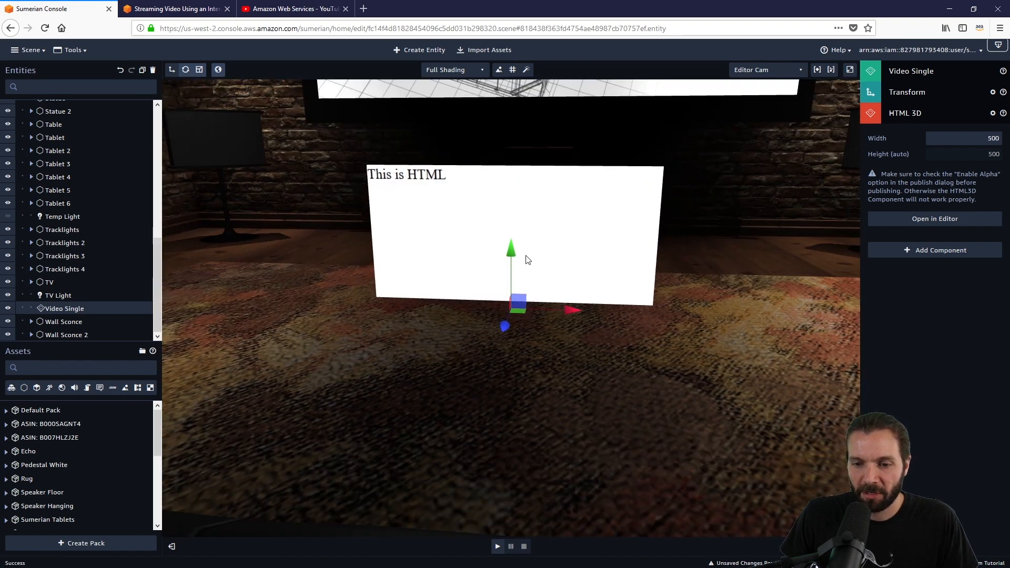
left_click_drag(507, 248, 502, 126)
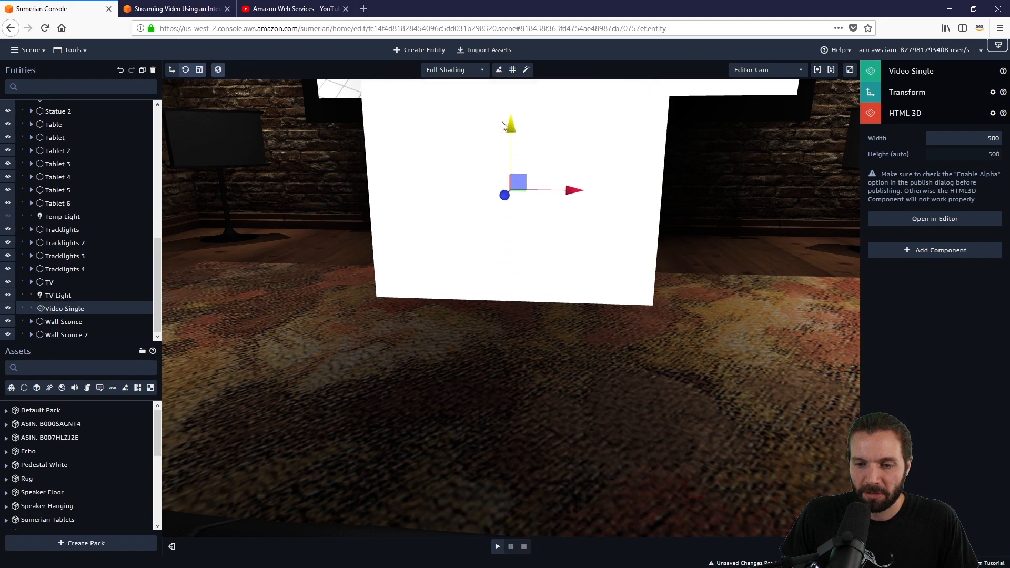
scroll(509, 207, "down", 5)
scroll(509, 208, "down", 3)
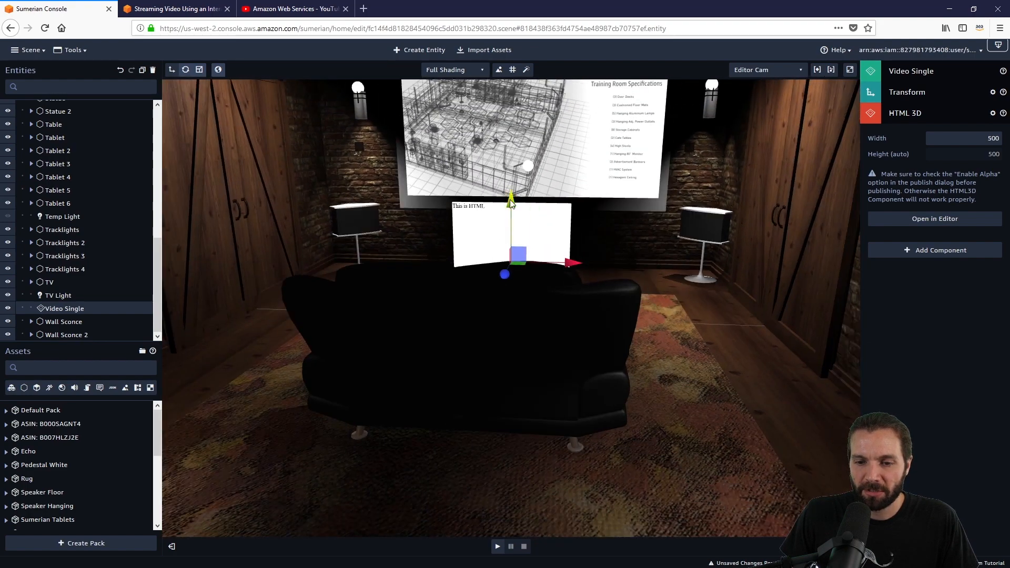
left_click_drag(509, 200, 472, 75)
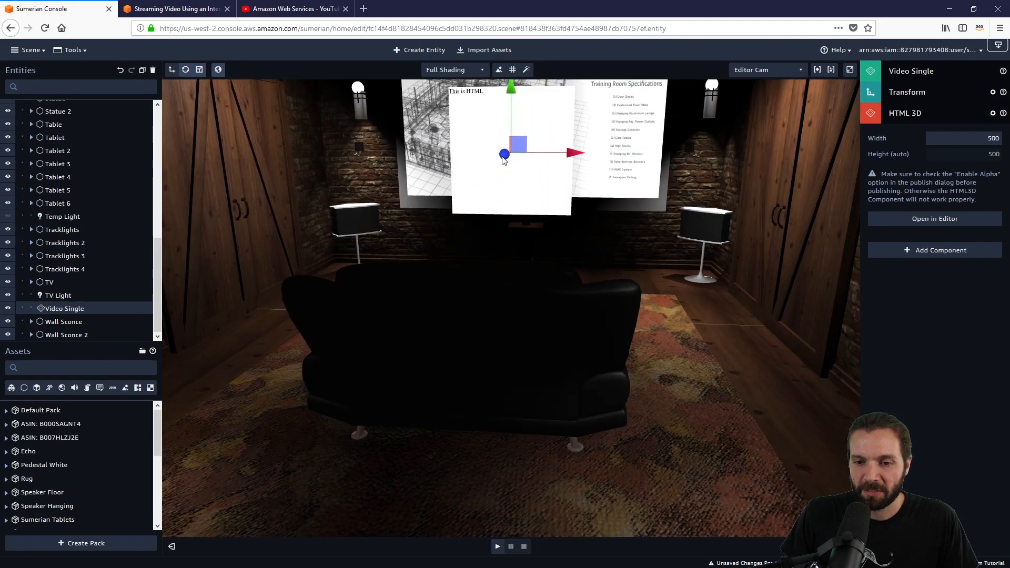
left_click_drag(503, 154, 544, 185)
key("ctrl+z")
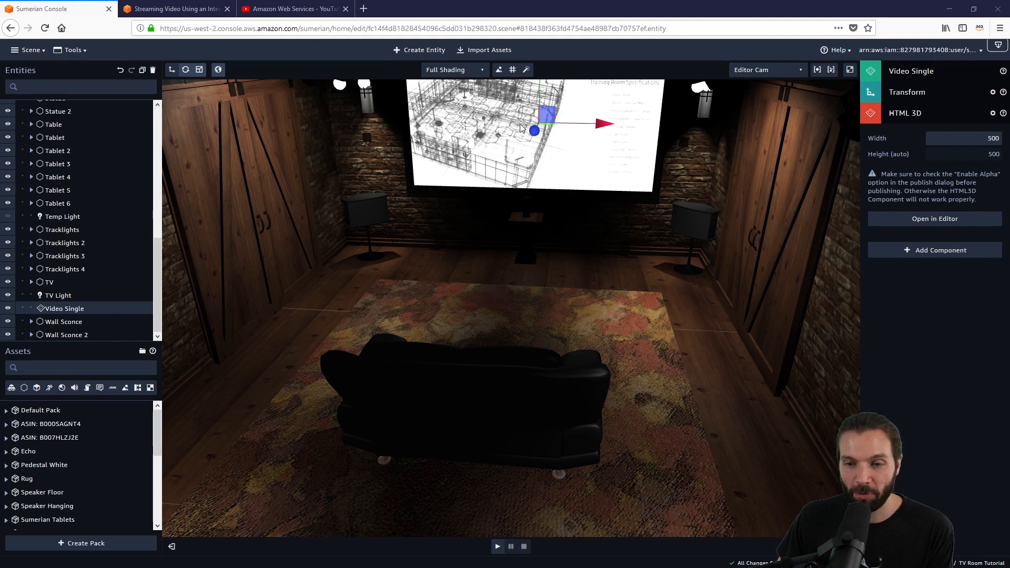
Set the Video Single entity's X position to 2.36 in its transform.
left_click(942, 91)
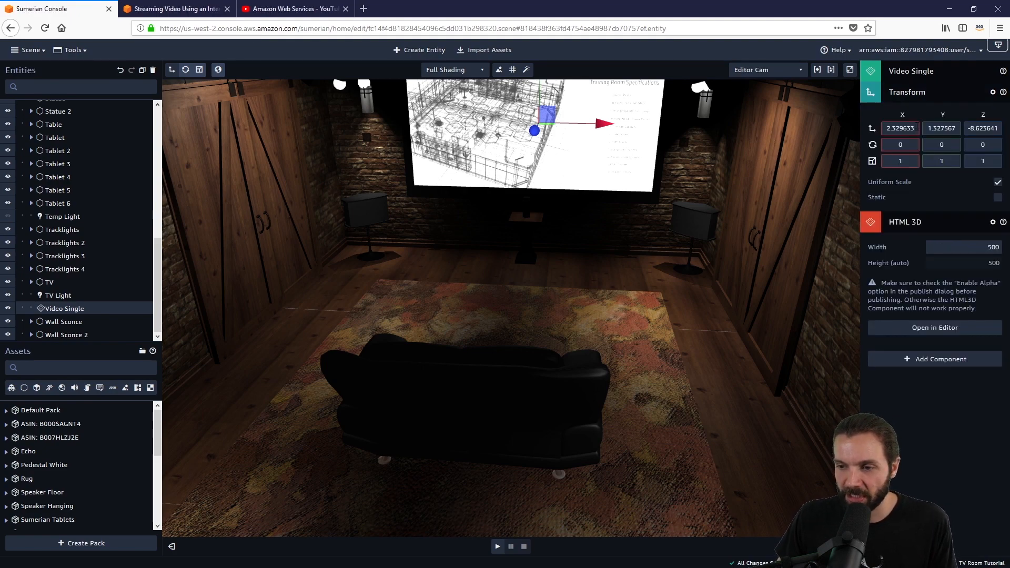
left_click(912, 128)
left_click_drag(912, 127, 838, 99)
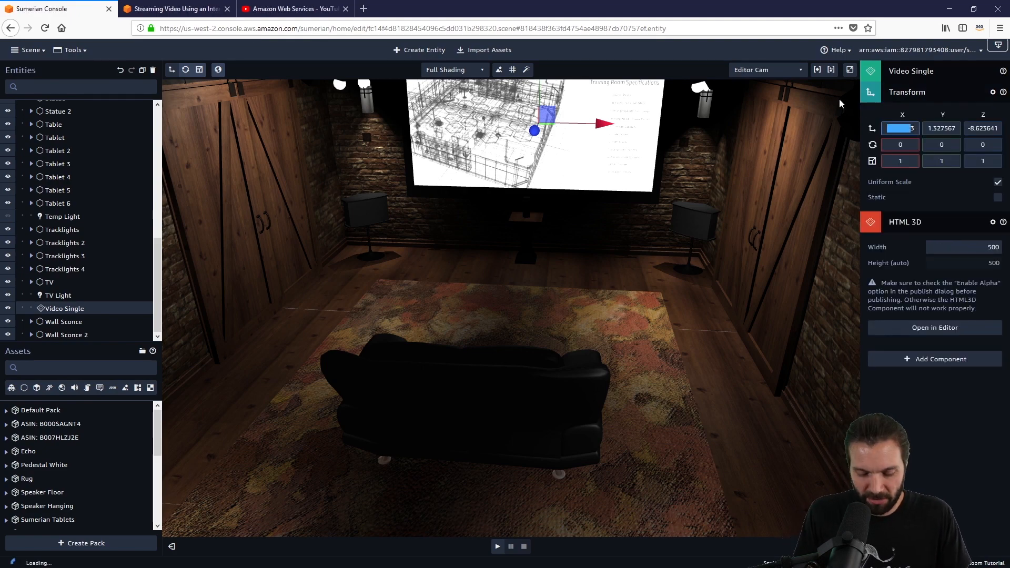
key("Right")
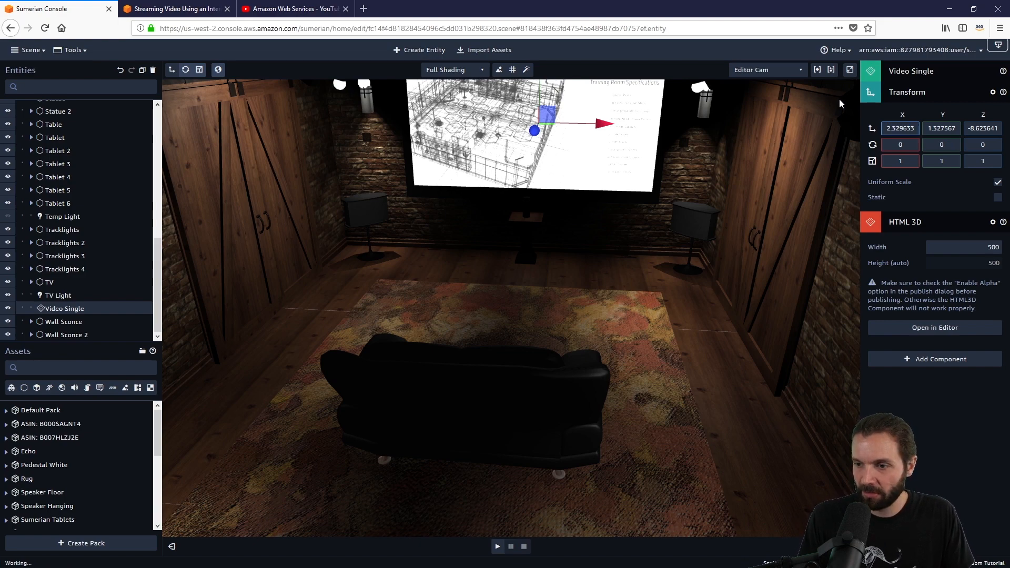
key("BackSpace")
key("BackSpace")
key("BackSpace")
key("BackSpace")
key("BackSpace")
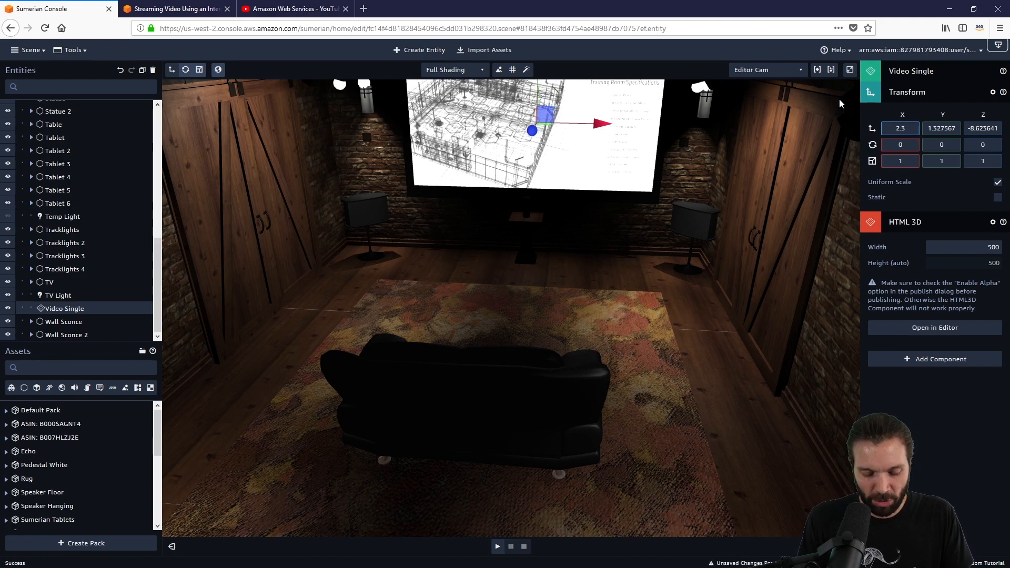
type("6")
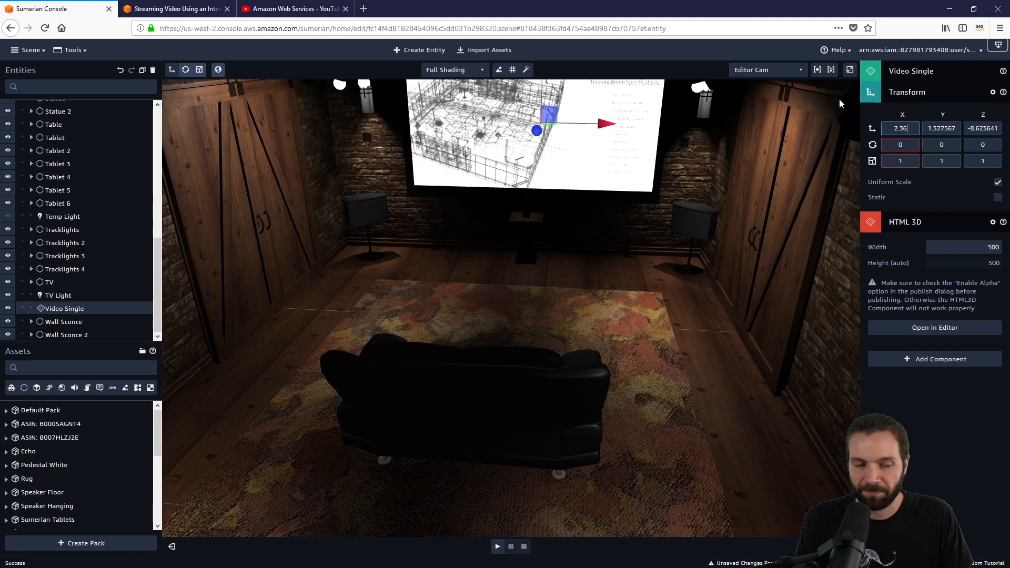
key("Tab")
Set the Video Single entity's Y position to 1.505244 and its Z position to -6.799623.
type("1.")
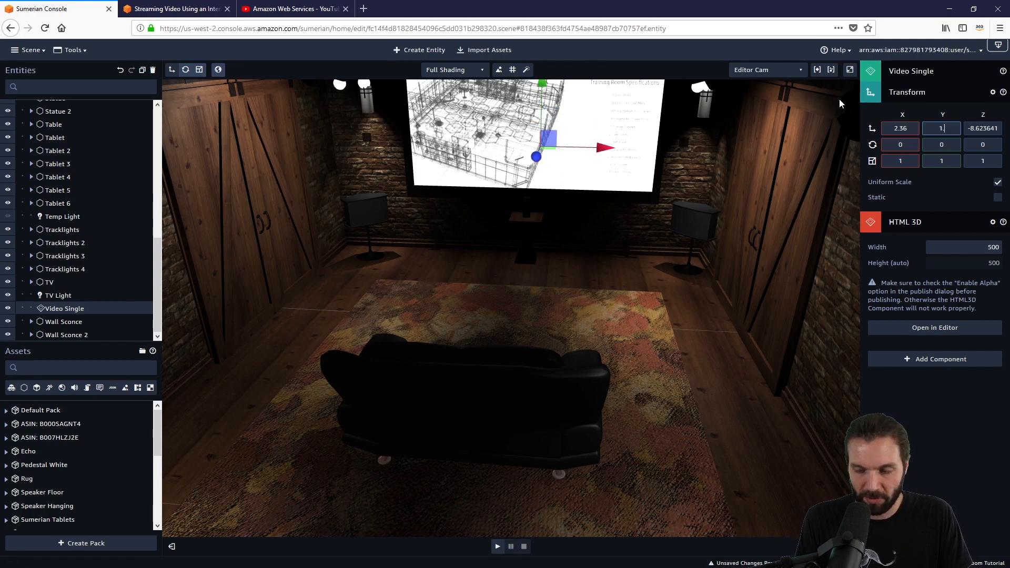
type("505")
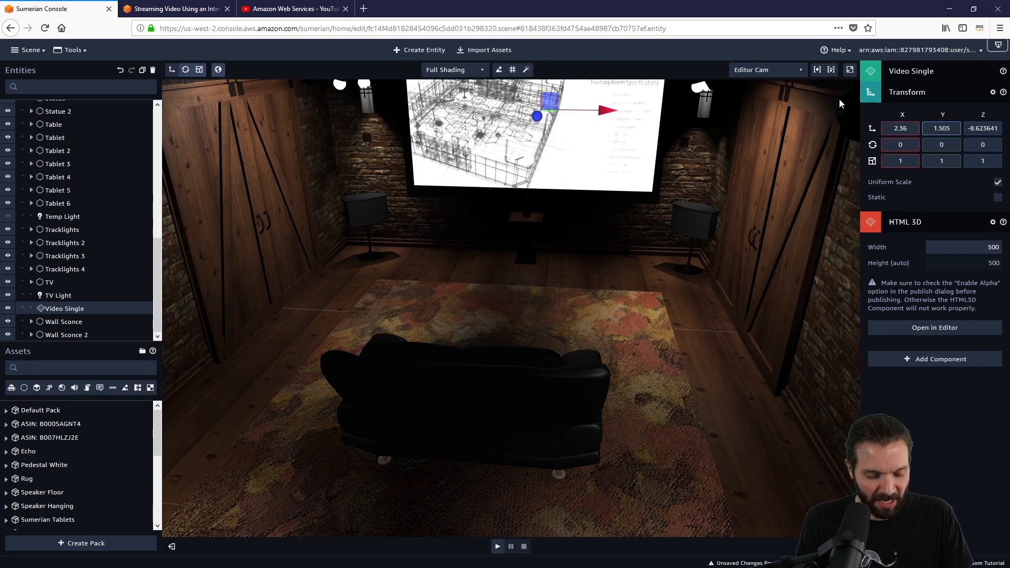
type("244")
key("Tab")
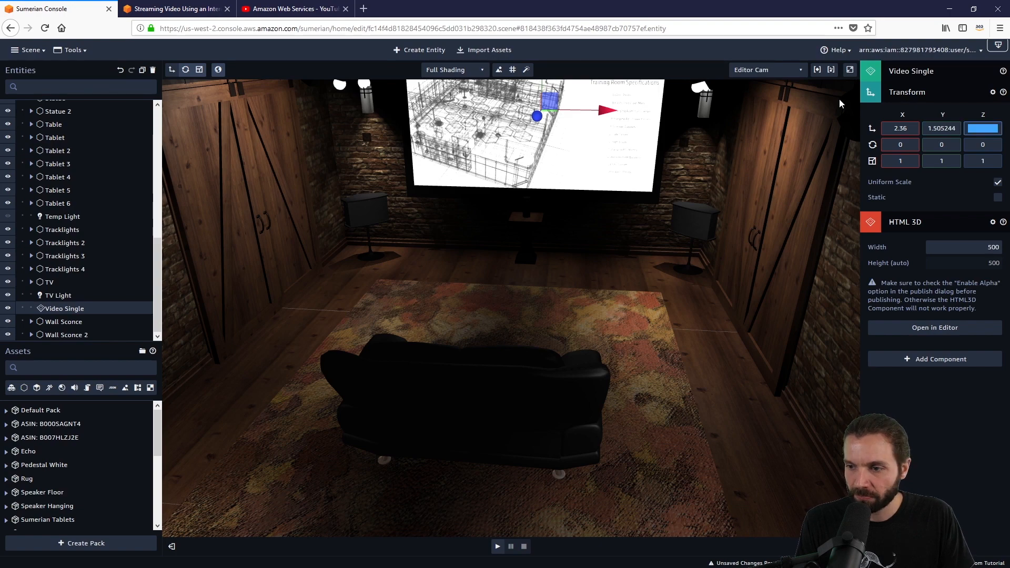
type("-")
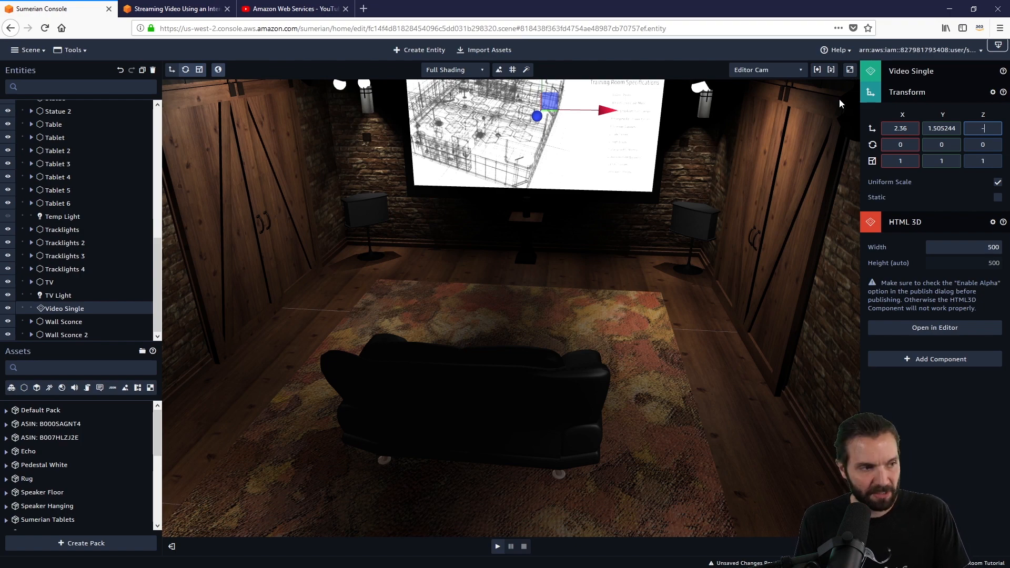
type("6.7")
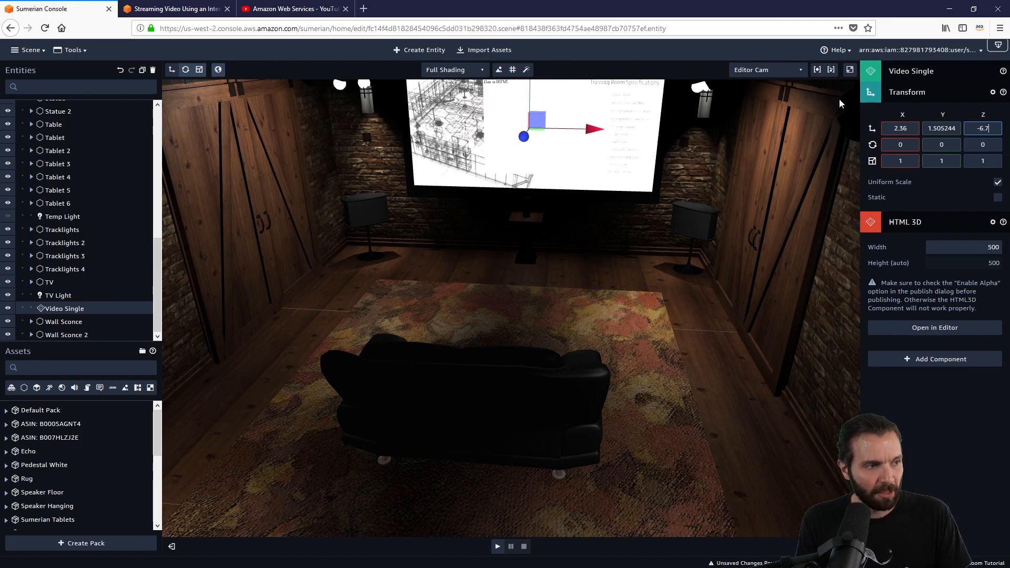
type("99623")
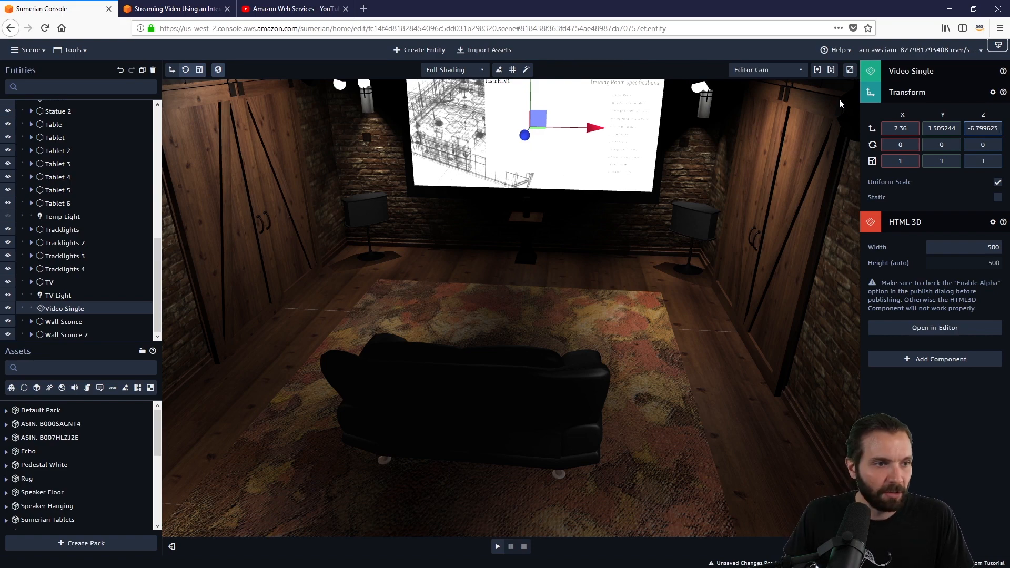
Turn off uniform scaling for the Video Single entity and set its X scale to 2.9.
mouse_move(706, 209)
right_mouse_down()
mouse_move(671, 228)
mouse_move(661, 206)
mouse_move(702, 198)
right_mouse_up()
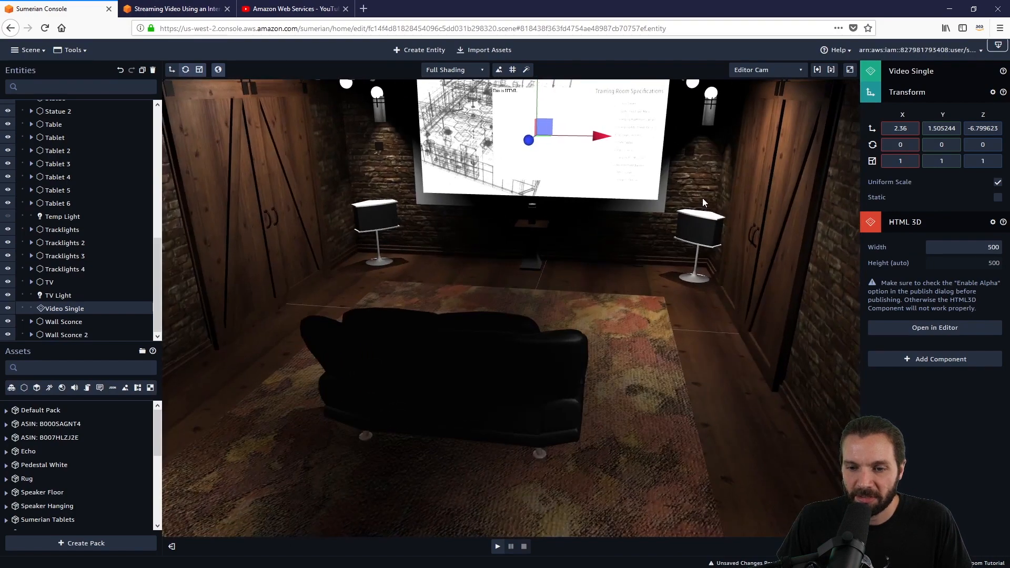
scroll(702, 198, "up", 4)
middle_click_drag(603, 216, 606, 332)
scroll(588, 365, "down", 2)
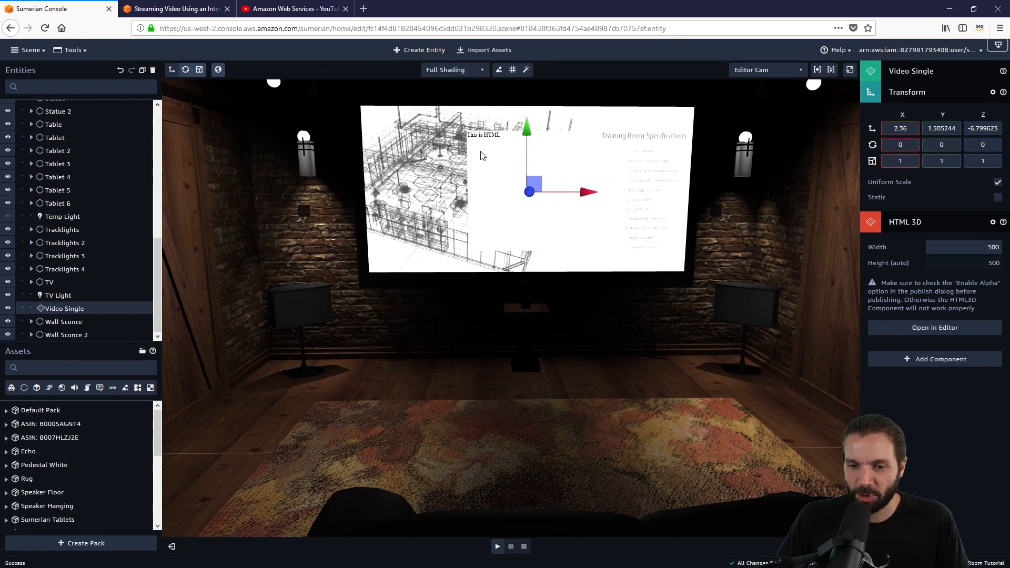
left_click(998, 183)
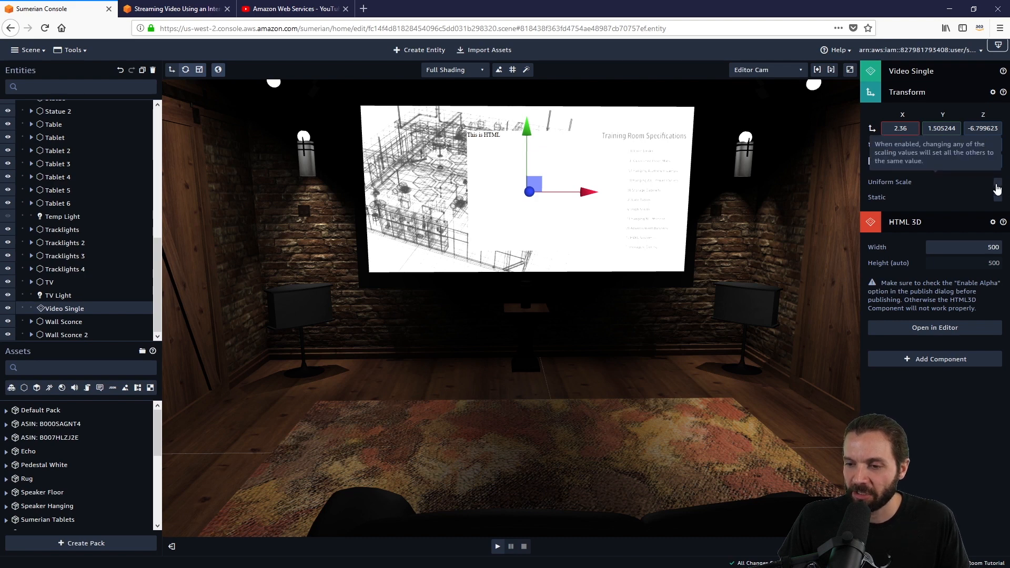
double_click(886, 162)
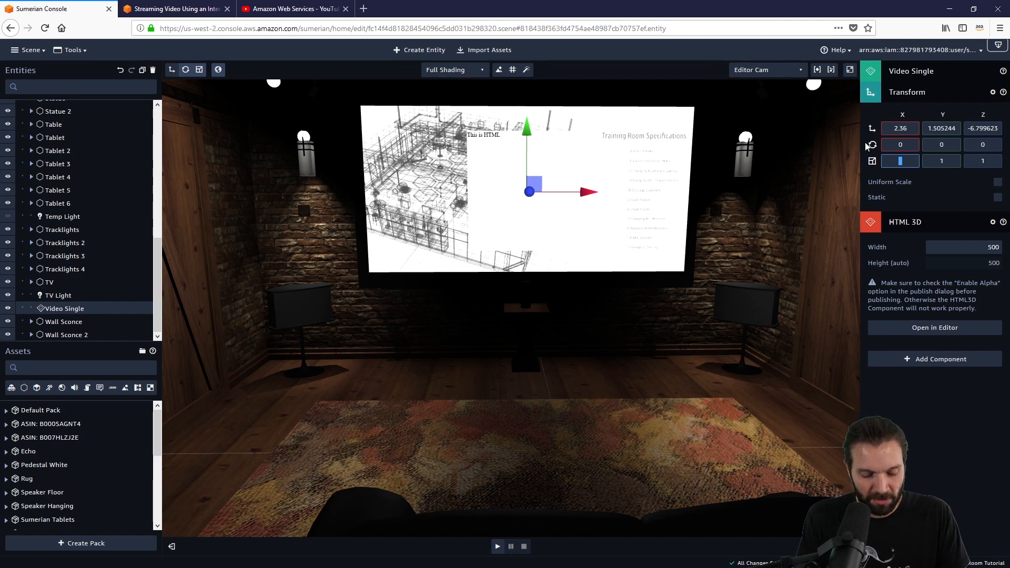
type("2.9")
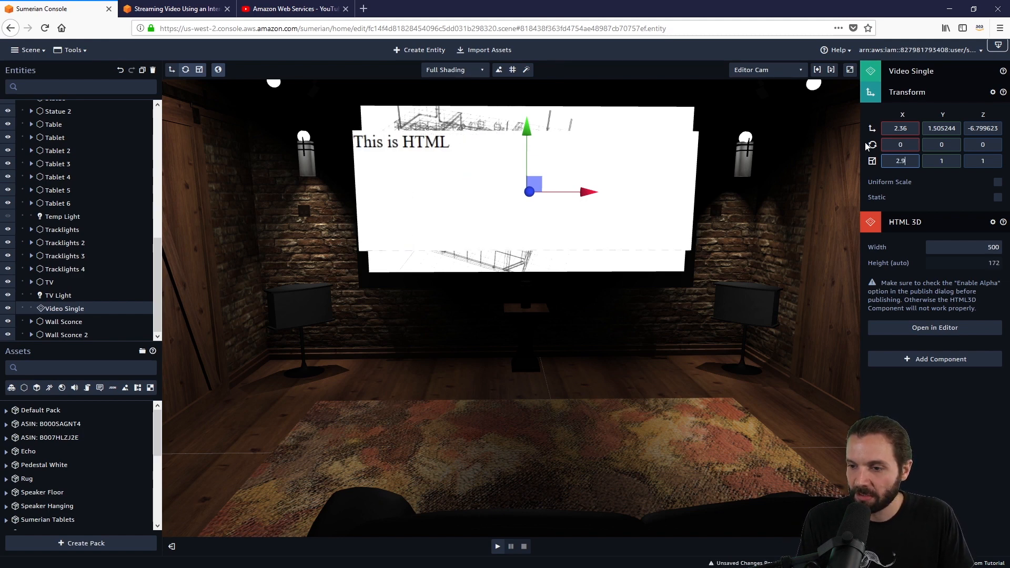
key("Tab")
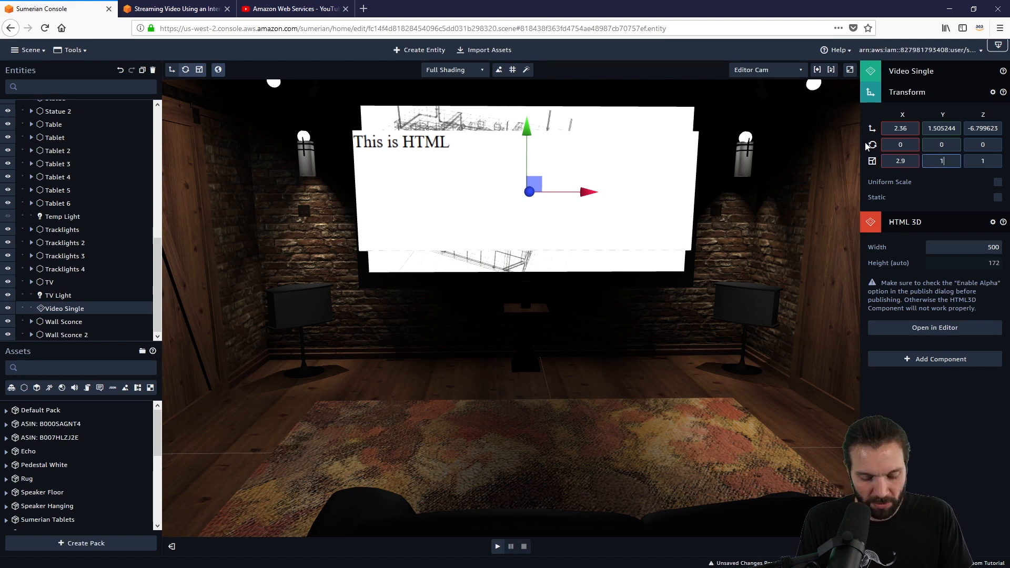
Set the Video Single entity's Y scale to 1.449307 and Z scale to 1.457094, and check its fit over the TV screen.
type("1.44")
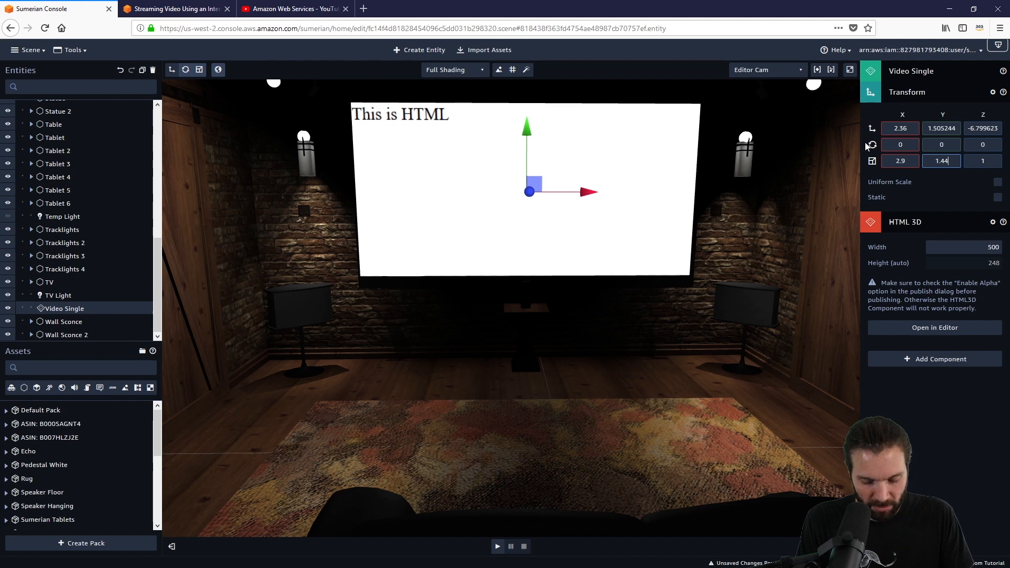
type("93")
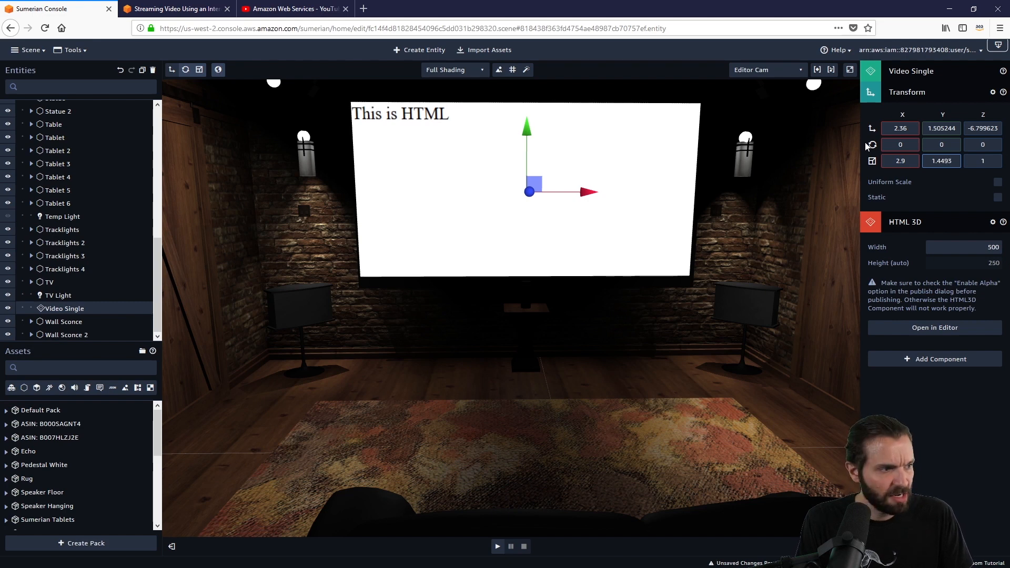
type("07")
key("Tab")
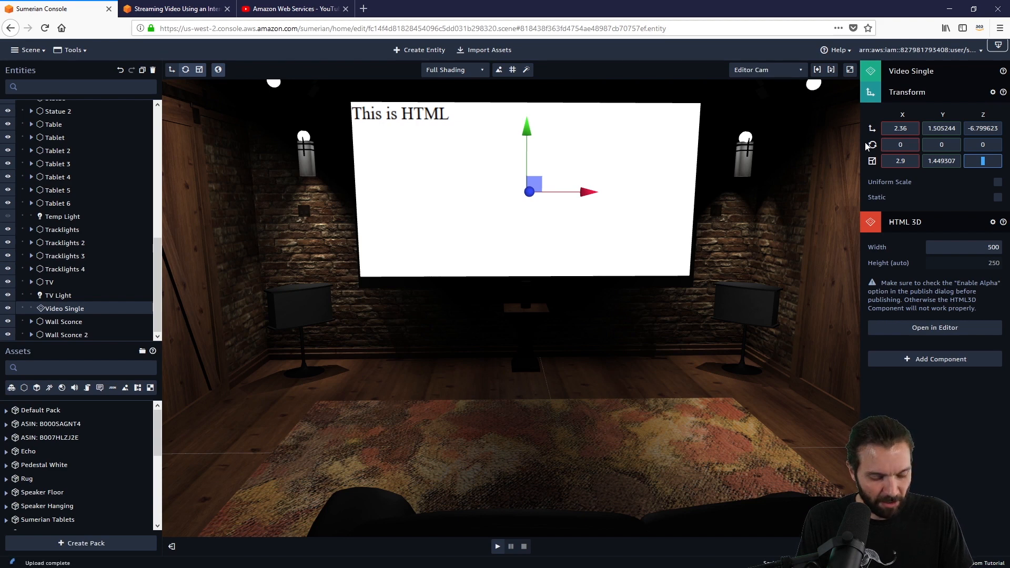
type("1.45")
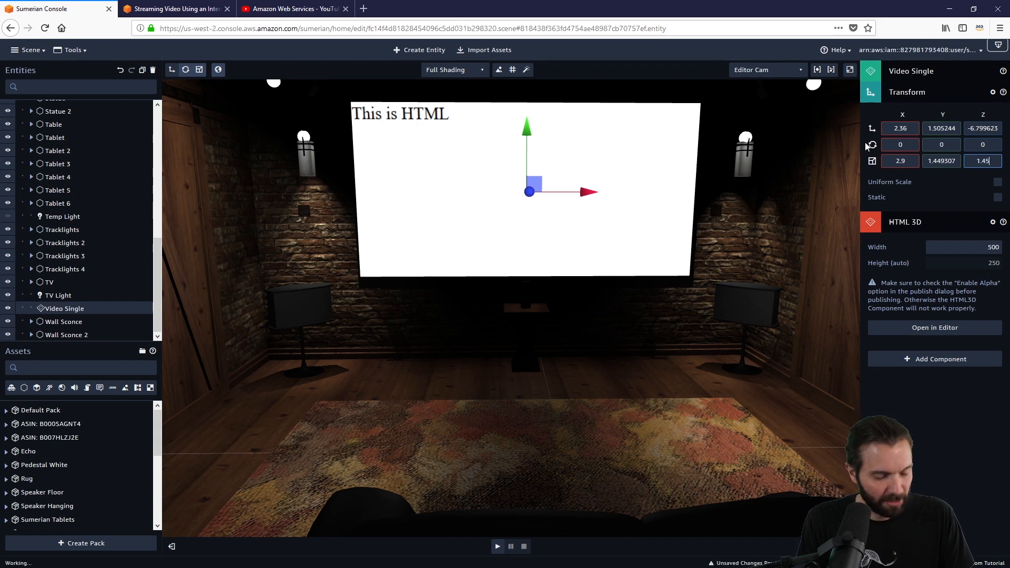
type("7094")
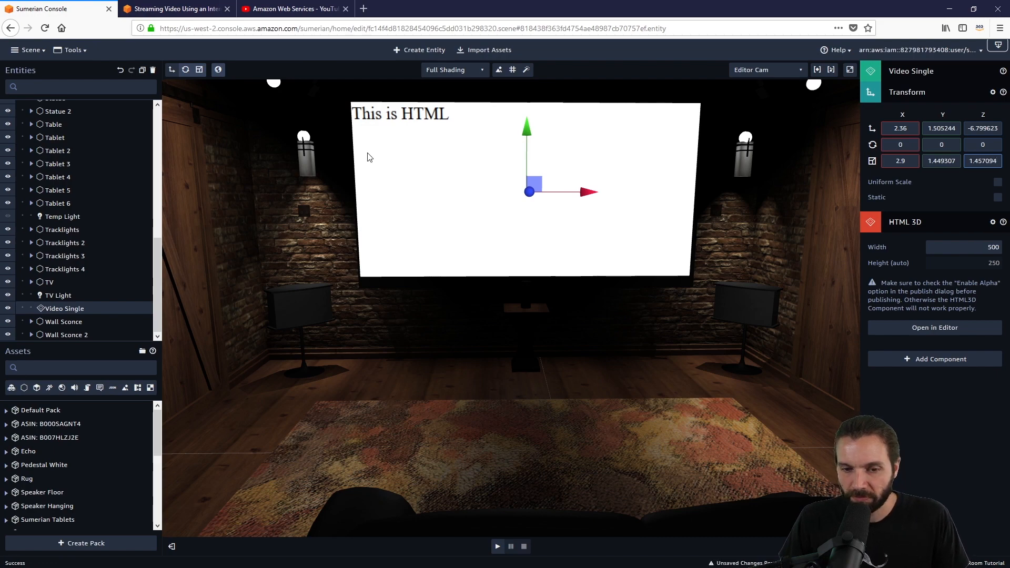
left_click_drag(439, 387, 478, 365)
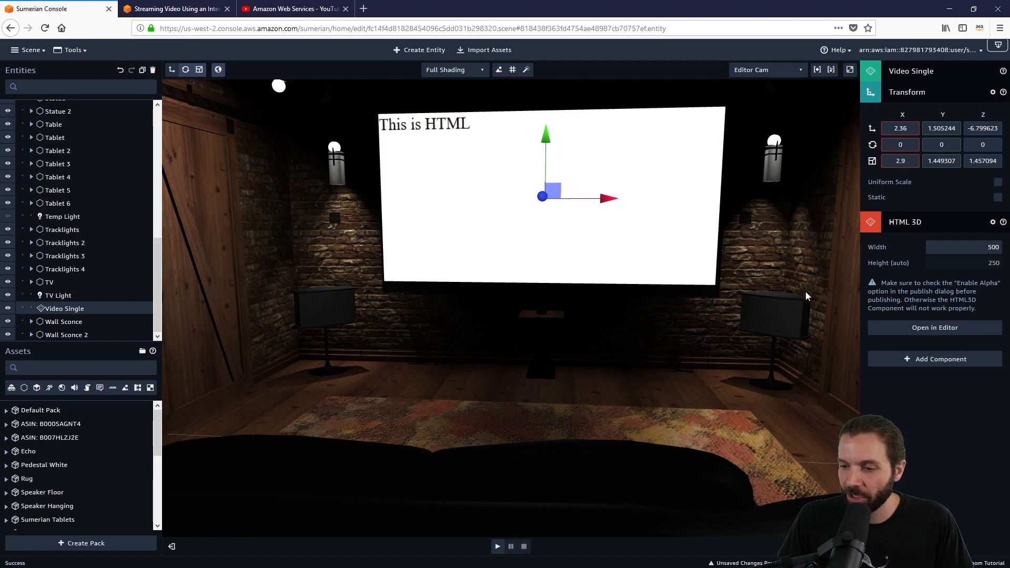
Open the Video Single entity's HTML document in the text editor and move the editor window over the scene.
scroll(741, 290, "down", 2)
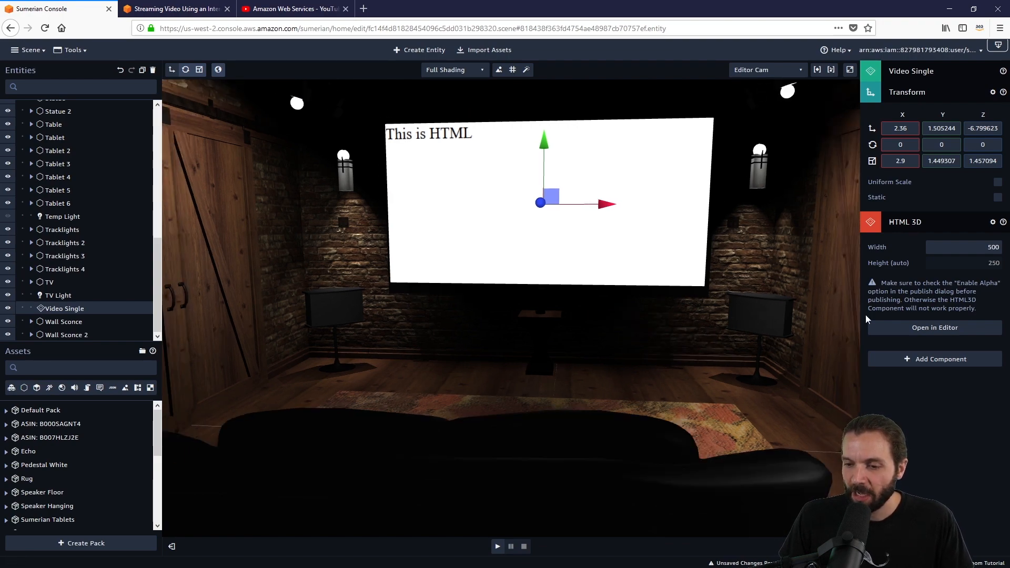
left_click(929, 329)
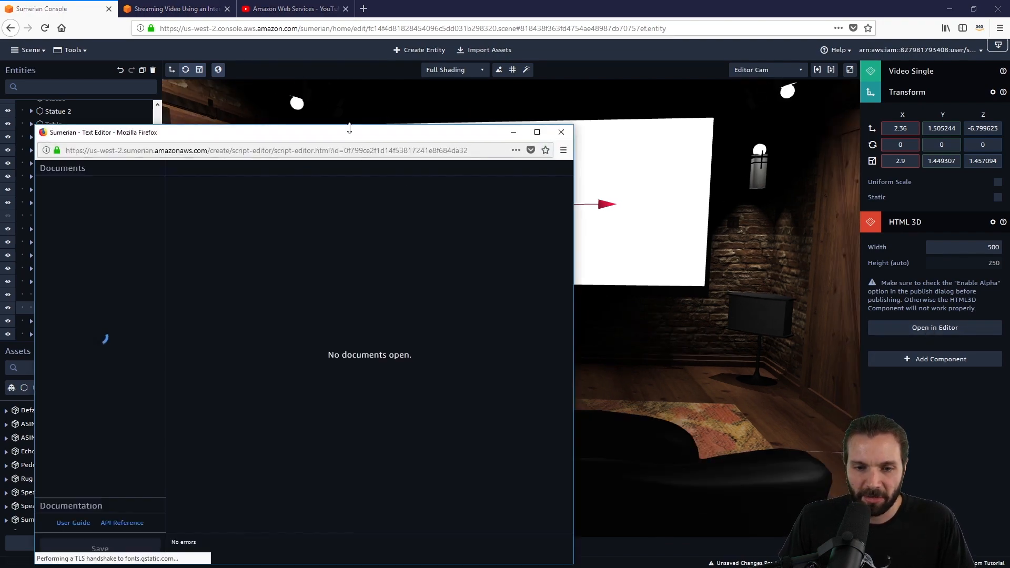
left_click_drag(316, 138, 586, 109)
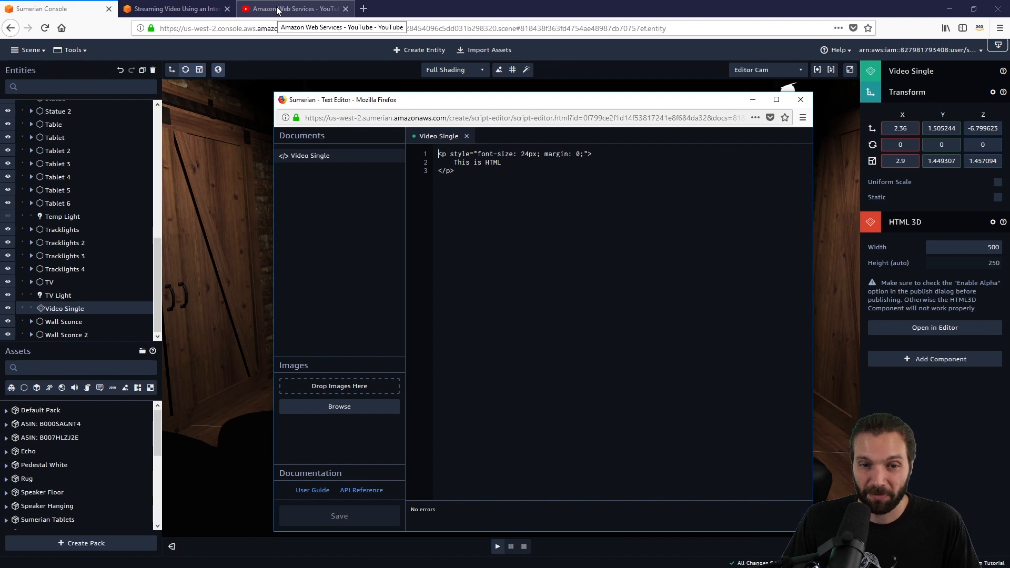
Switch to YouTube, open the "Build on with AWS" video from the Amazon Web Services channel and pause it.
left_click(277, 10)
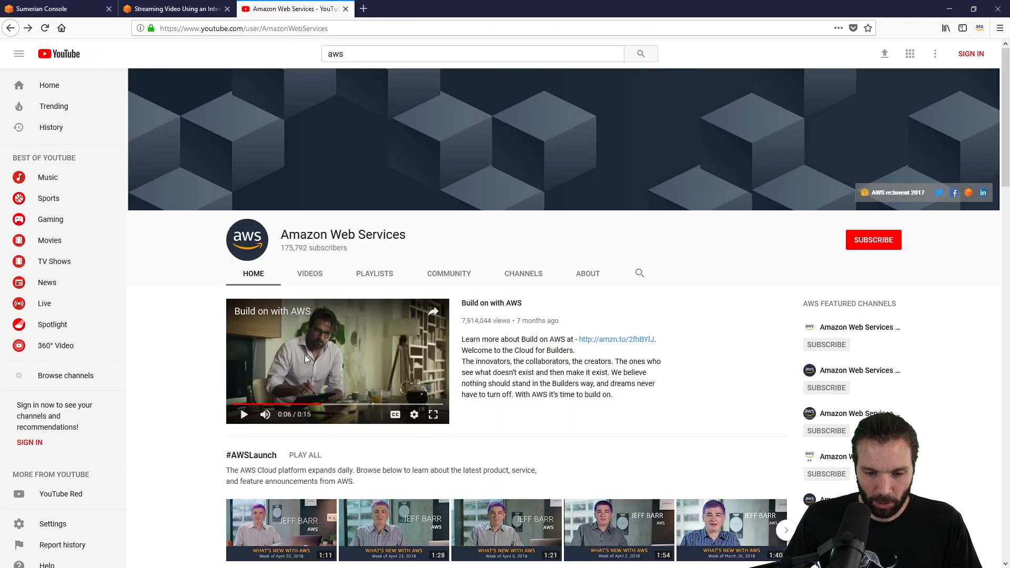
scroll(380, 197, "down", 1)
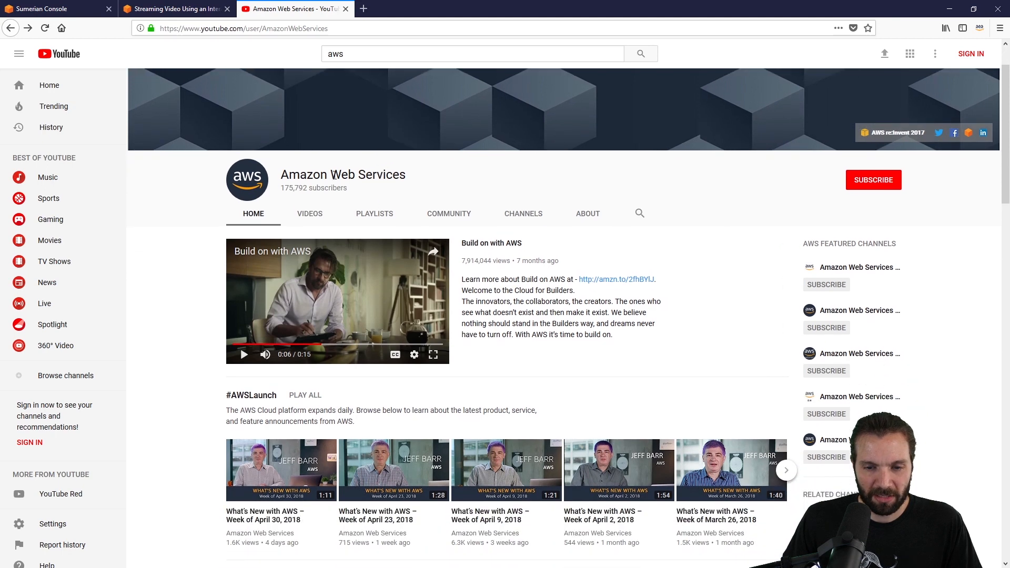
scroll(351, 230, "down", 2)
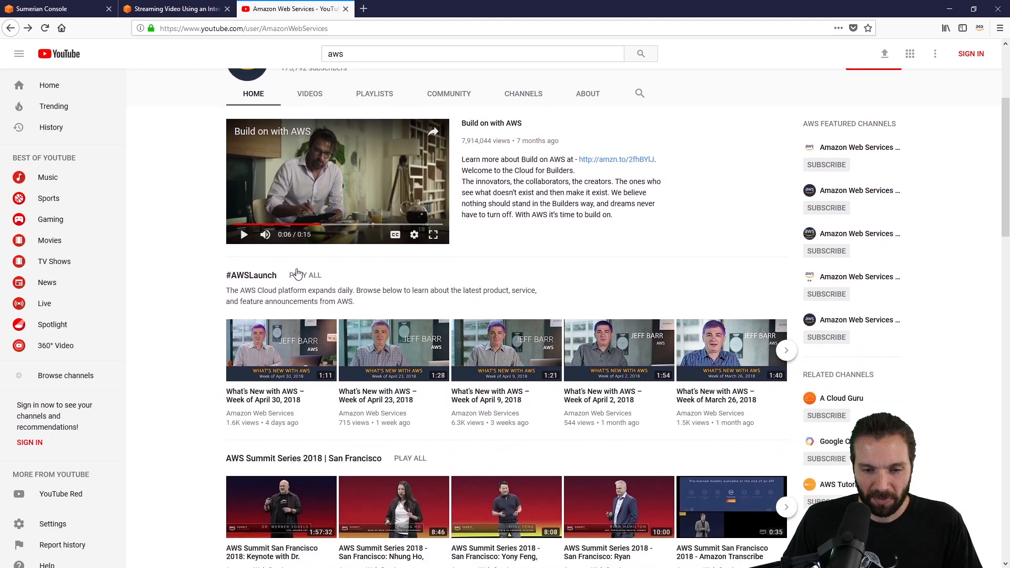
left_click(275, 131)
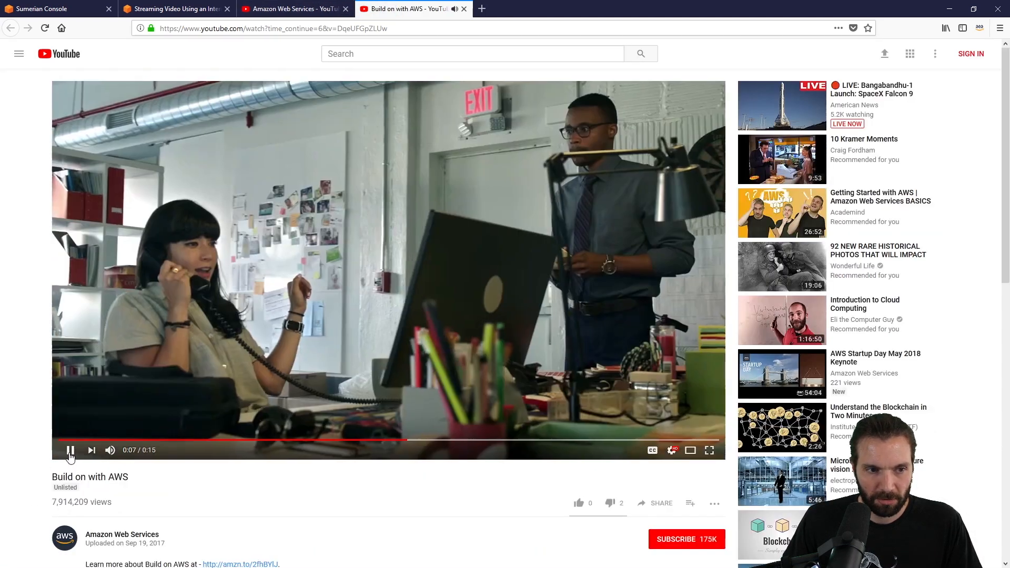
left_click(69, 450)
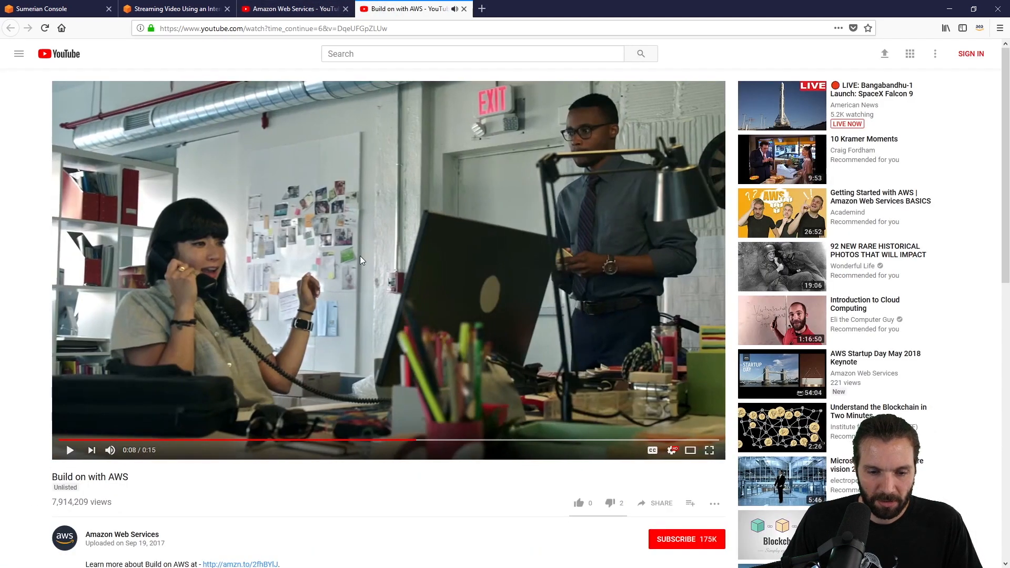
Open the embed options for the "Build on with AWS" video and copy its iframe code.
scroll(360, 256, "down", 2)
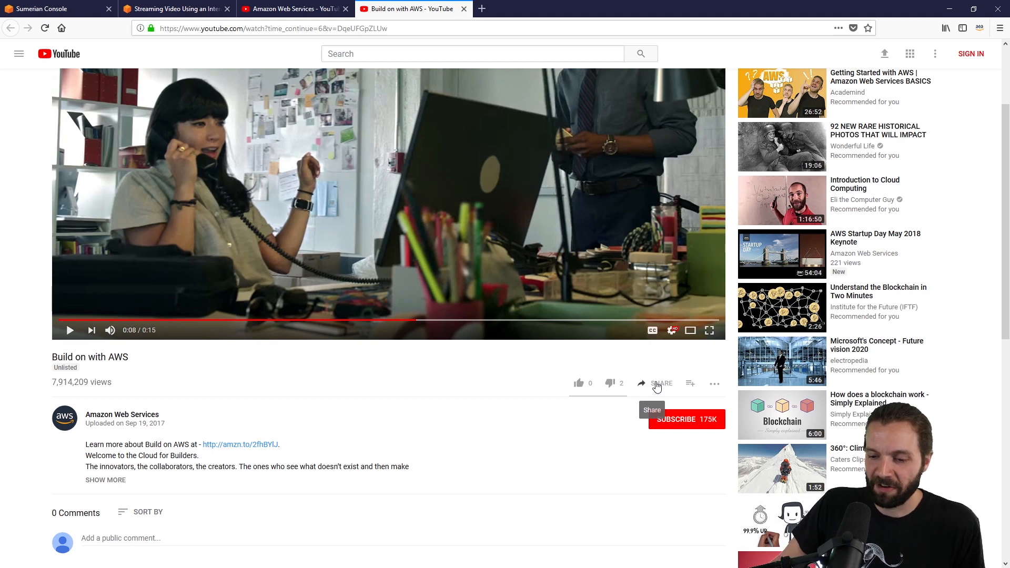
left_click(664, 386)
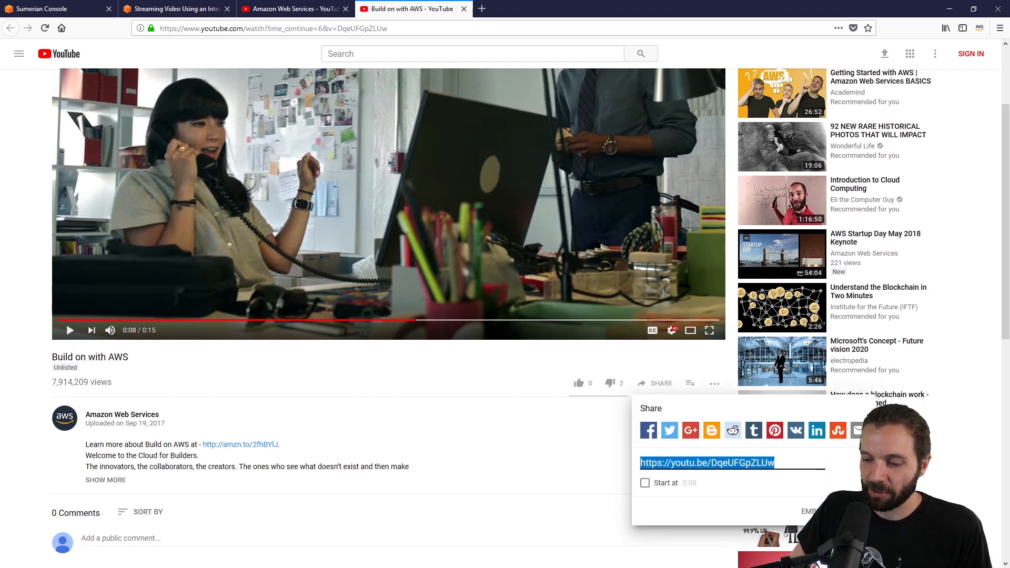
left_click(809, 511)
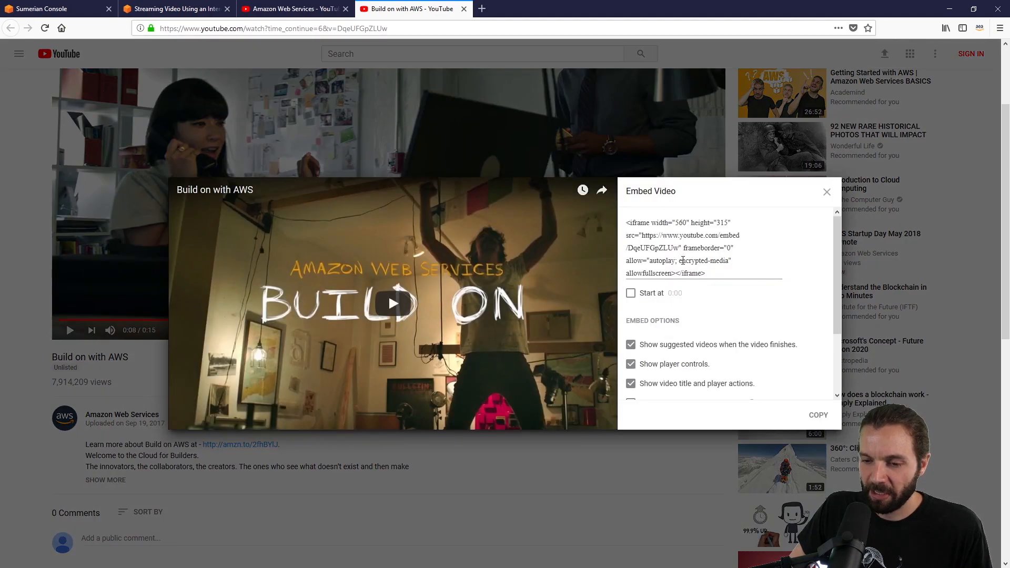
left_click_drag(715, 273, 627, 221)
left_click(818, 416)
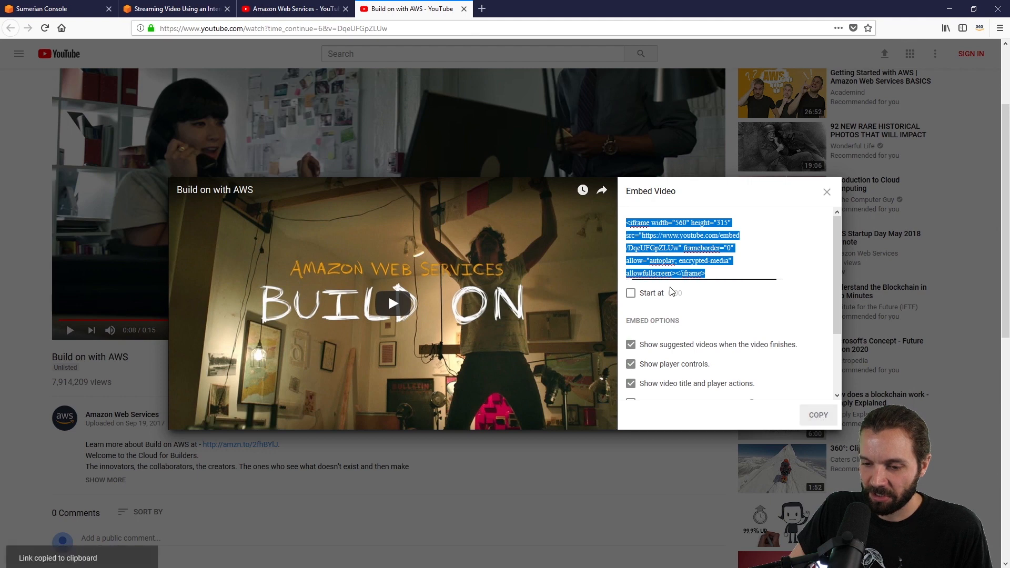
Turn off suggested videos when the video finishes and copy the updated embed code.
scroll(727, 284, "down", 1)
scroll(727, 283, "down", 1)
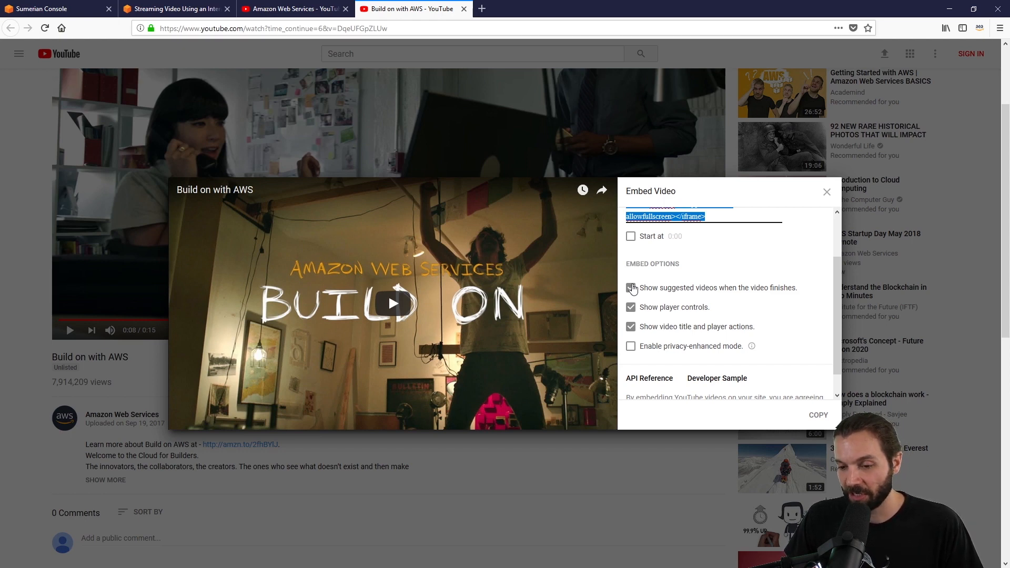
left_click(631, 288)
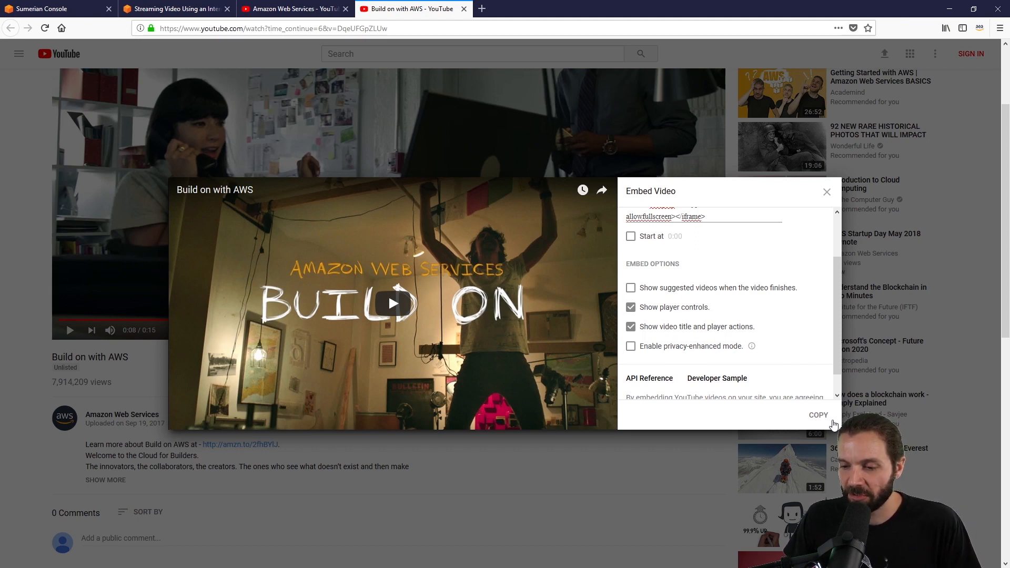
left_click(818, 416)
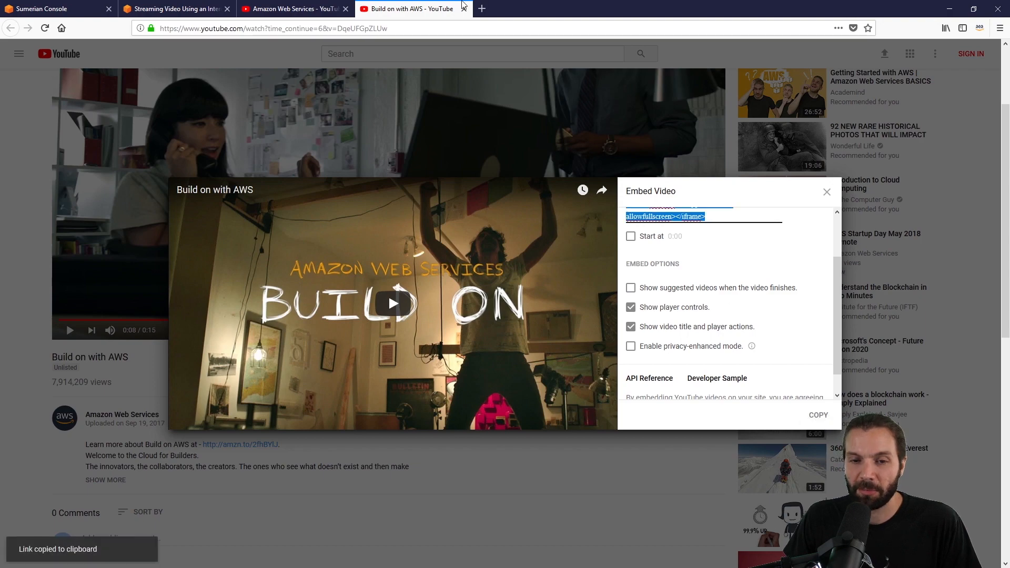
Switch back to Sumerian, replace all of Video Single's HTML with the copied YouTube iframe code, and save it.
left_click(153, 10)
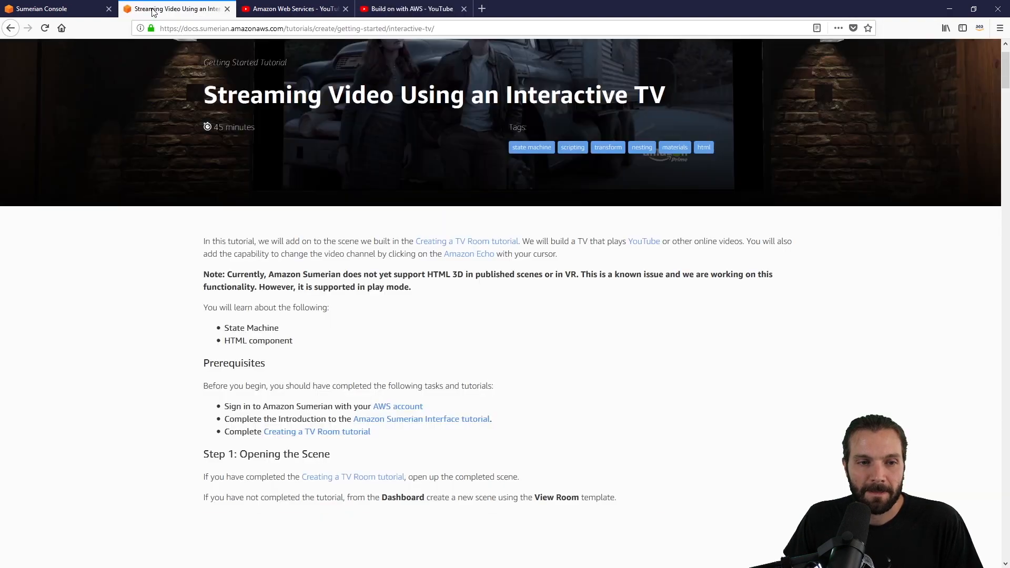
left_click(59, 10)
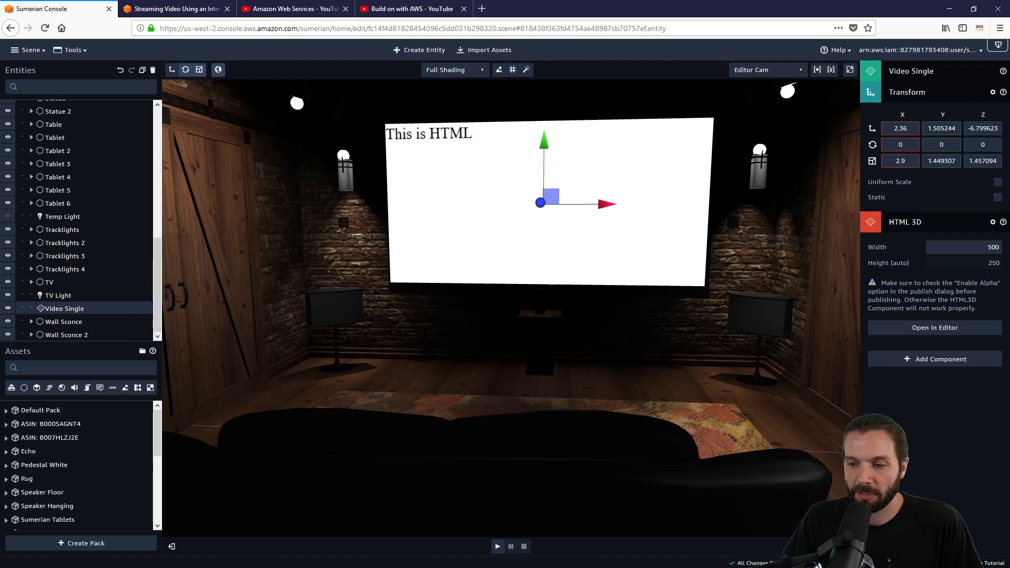
left_click(947, 327)
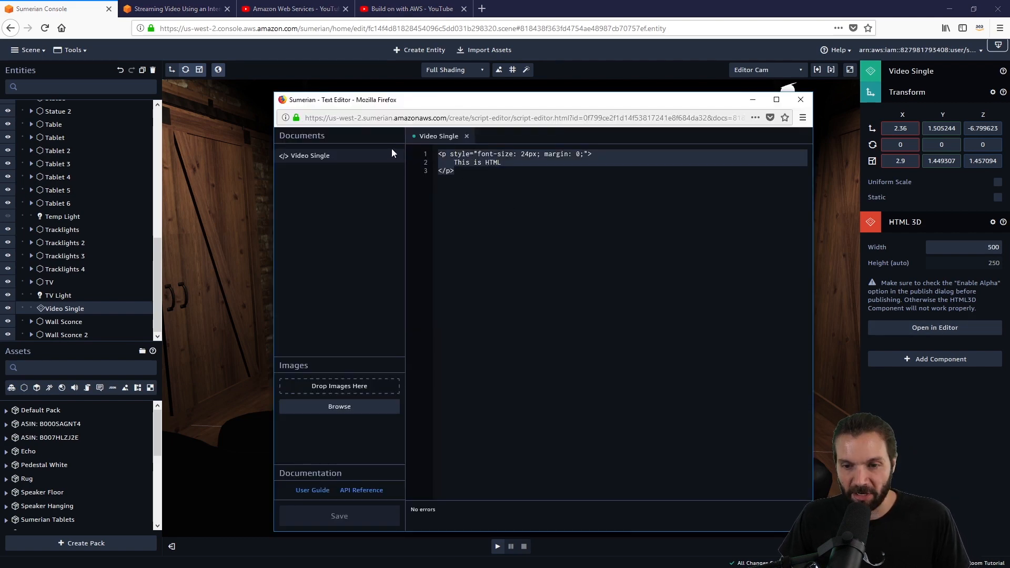
key("ctrl+a")
key("ctrl+v")
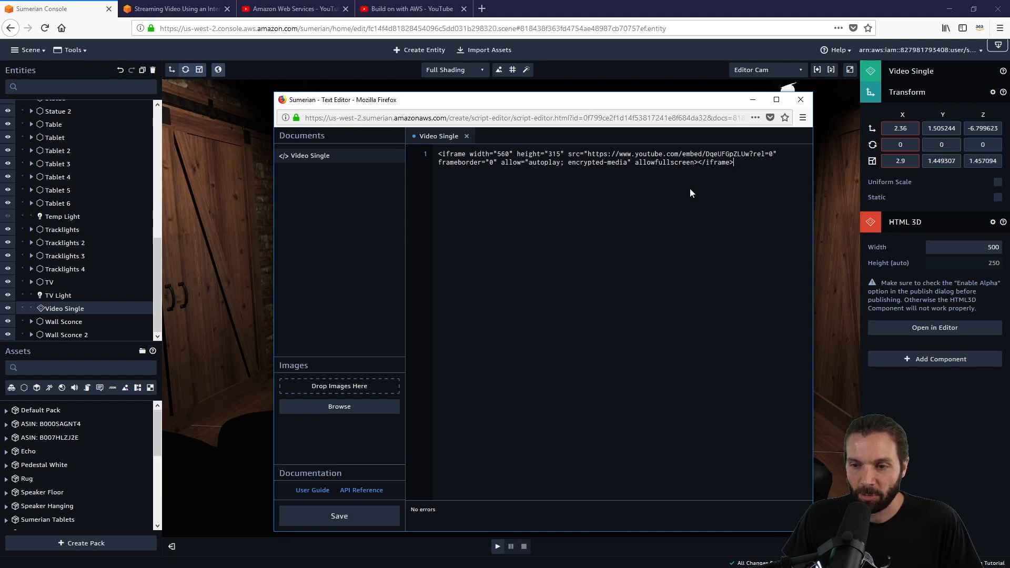
left_click(353, 515)
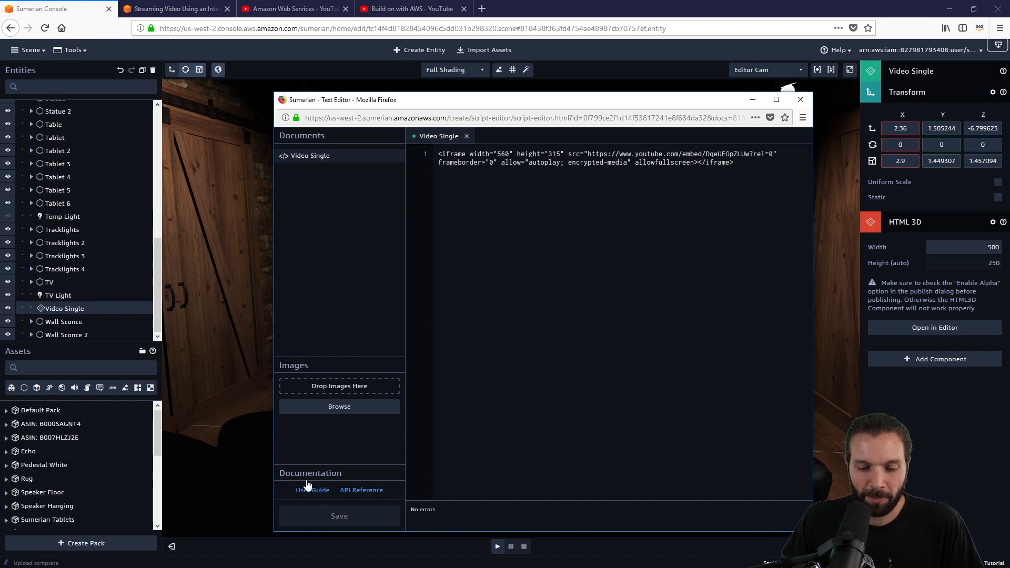
Move the text editor aside and bring the scene to the front to check the video on the TV.
left_click_drag(546, 101, 499, 97)
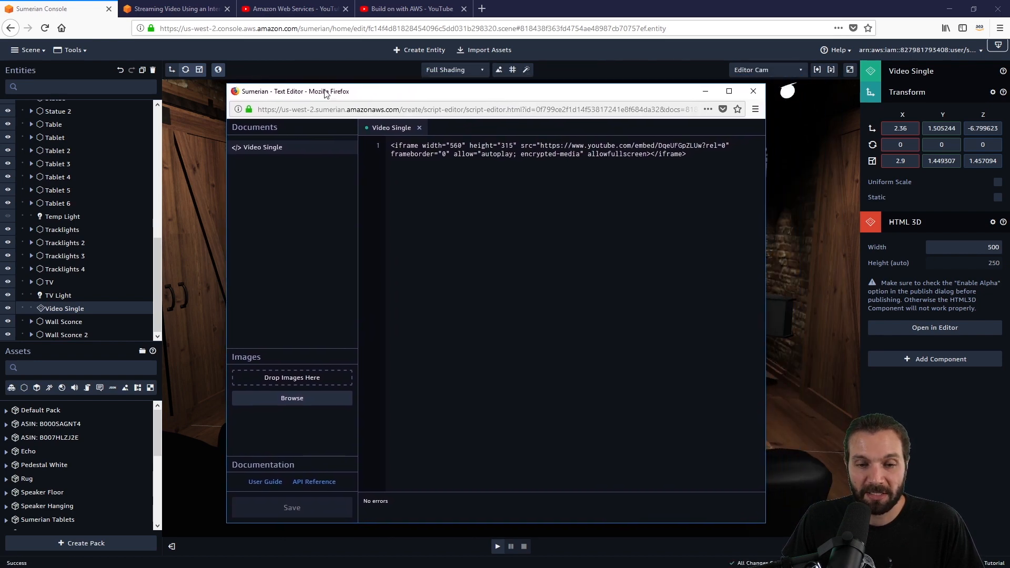
left_click_drag(389, 98, 332, 90)
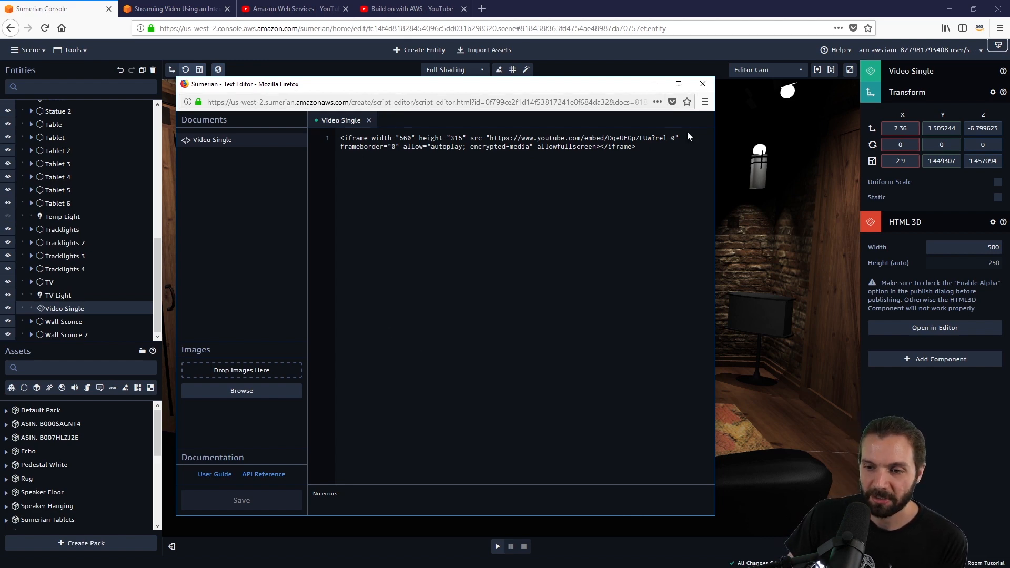
left_click(753, 195)
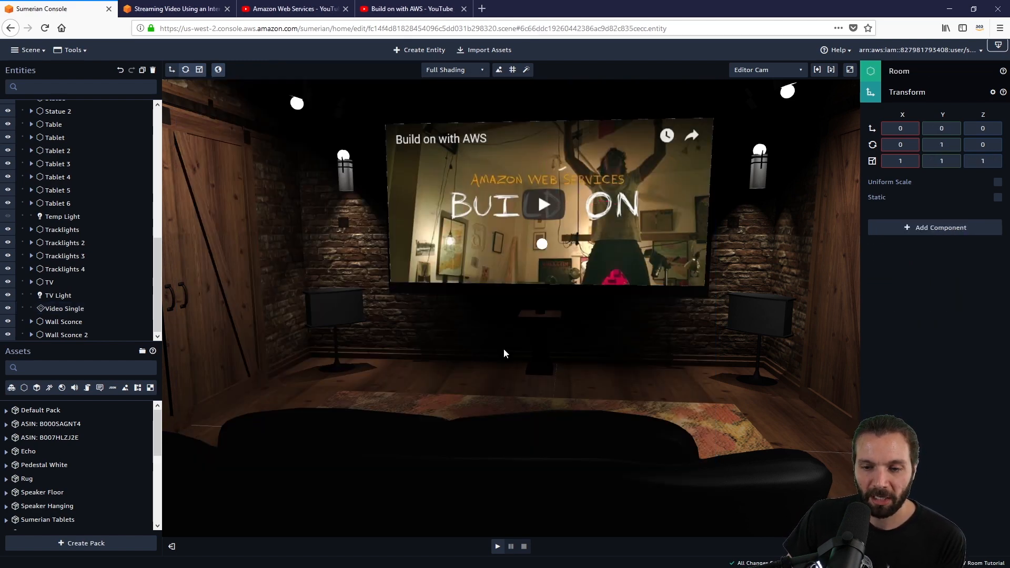
Run the scene, play the video on the TV while looking around the room, and stop the scene.
mouse_move(428, 345)
left_mouse_down()
mouse_move(469, 343)
mouse_move(427, 345)
left_mouse_up()
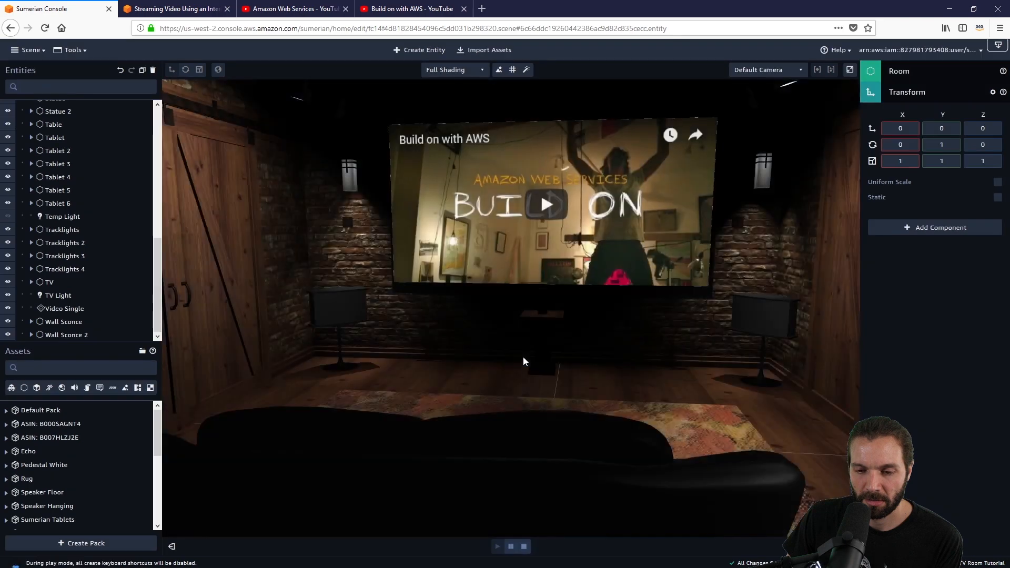
left_click(546, 204)
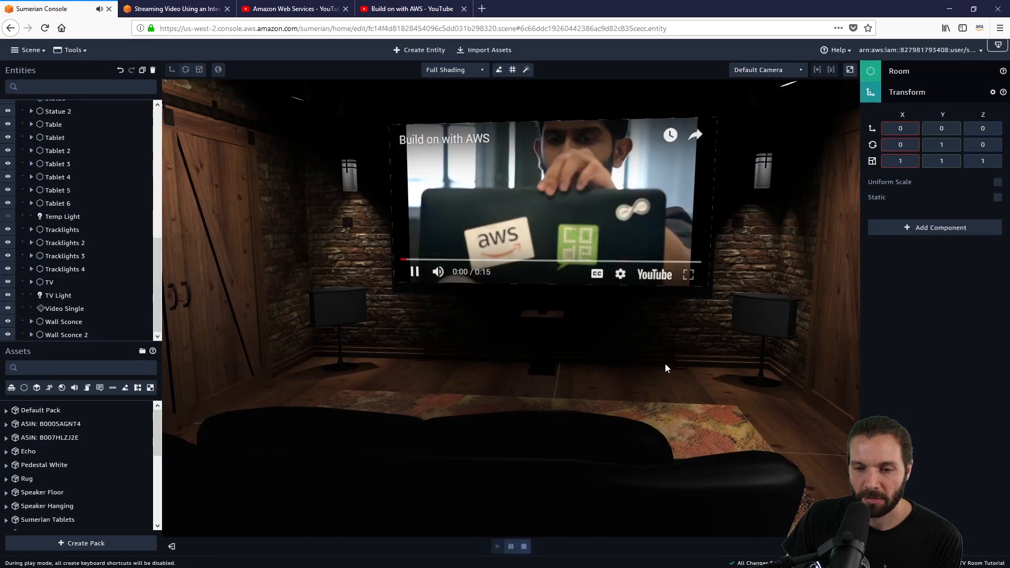
left_click_drag(658, 362, 632, 364)
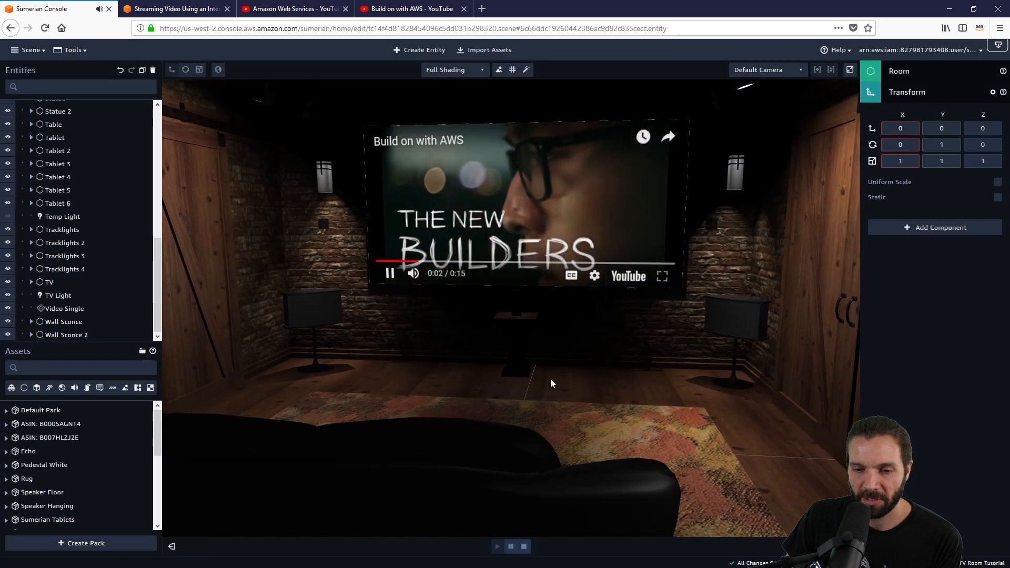
left_click_drag(531, 374, 575, 194)
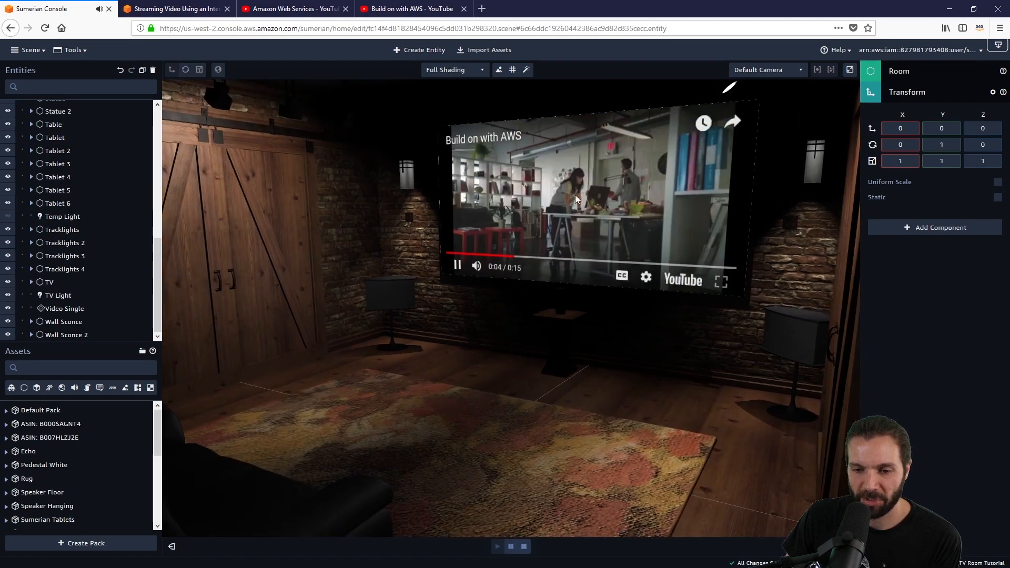
mouse_move(458, 460)
left_mouse_down()
mouse_move(390, 471)
mouse_move(467, 456)
mouse_move(528, 468)
mouse_move(361, 463)
mouse_move(493, 469)
mouse_move(449, 465)
left_mouse_up()
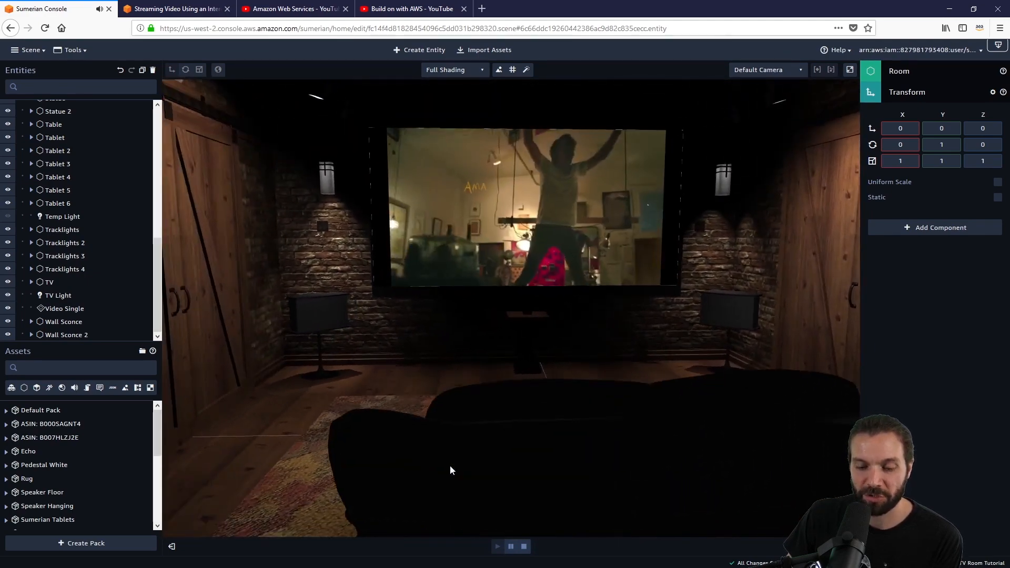
left_click(524, 546)
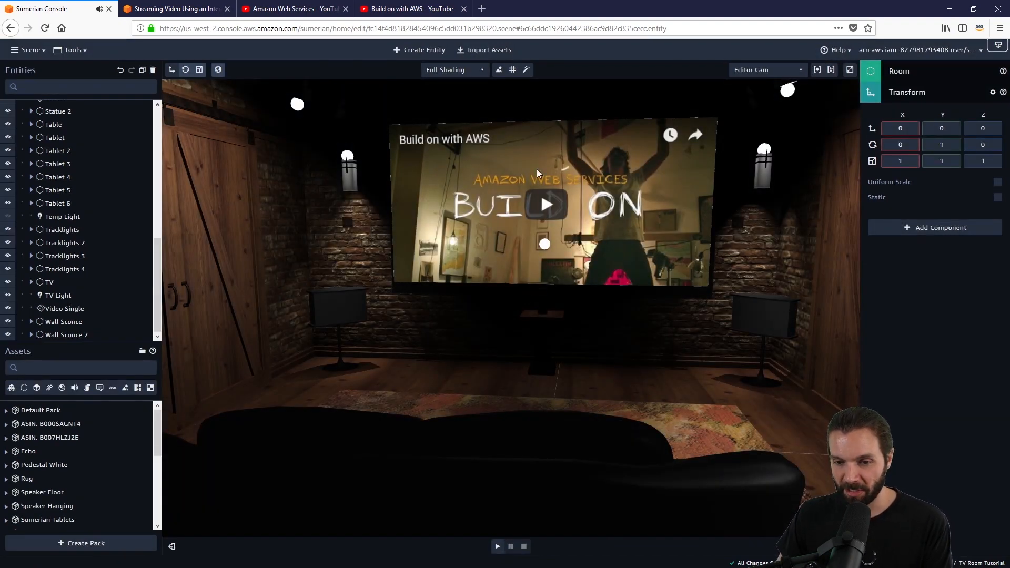
Review the embed code on the YouTube video page, close its Embed Video dialog, and return to the Sumerian scene.
left_click(452, 9)
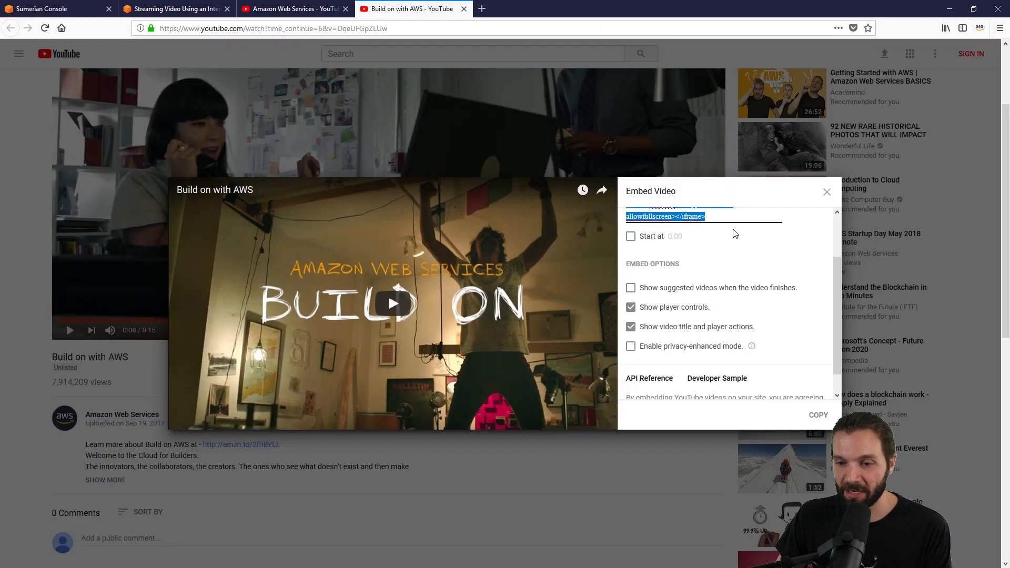
scroll(733, 312, "up", 2)
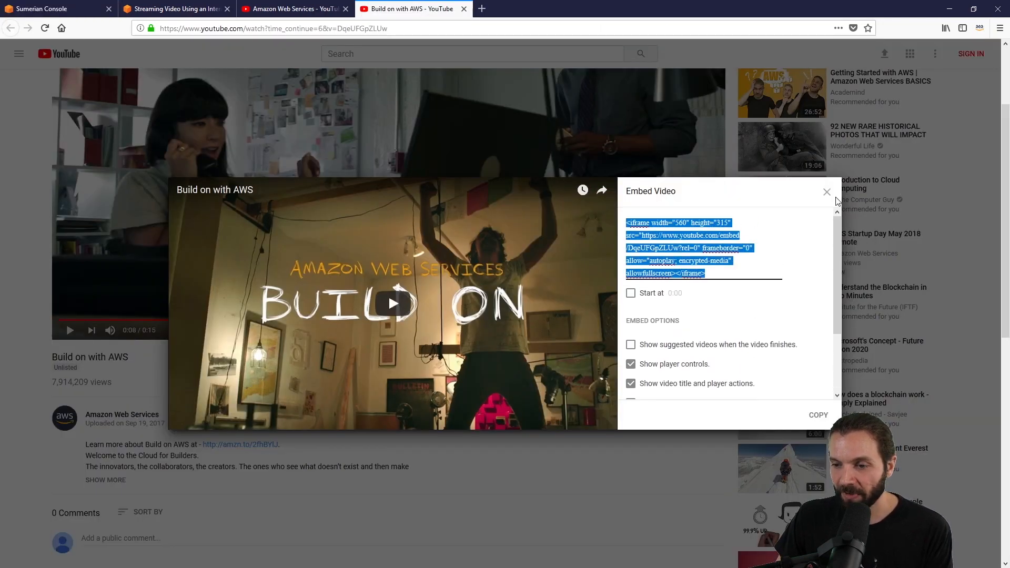
left_click(826, 191)
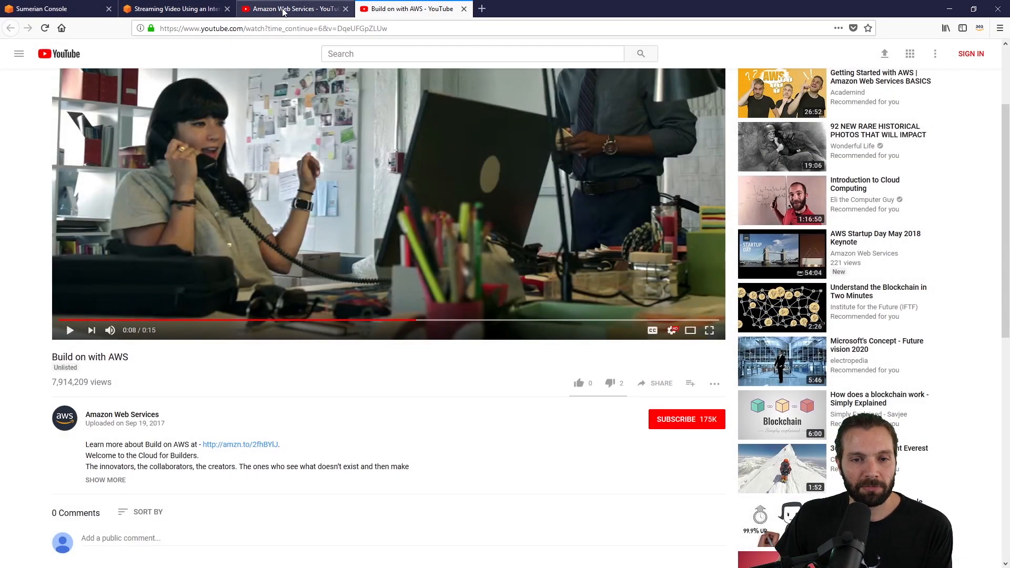
left_click(68, 10)
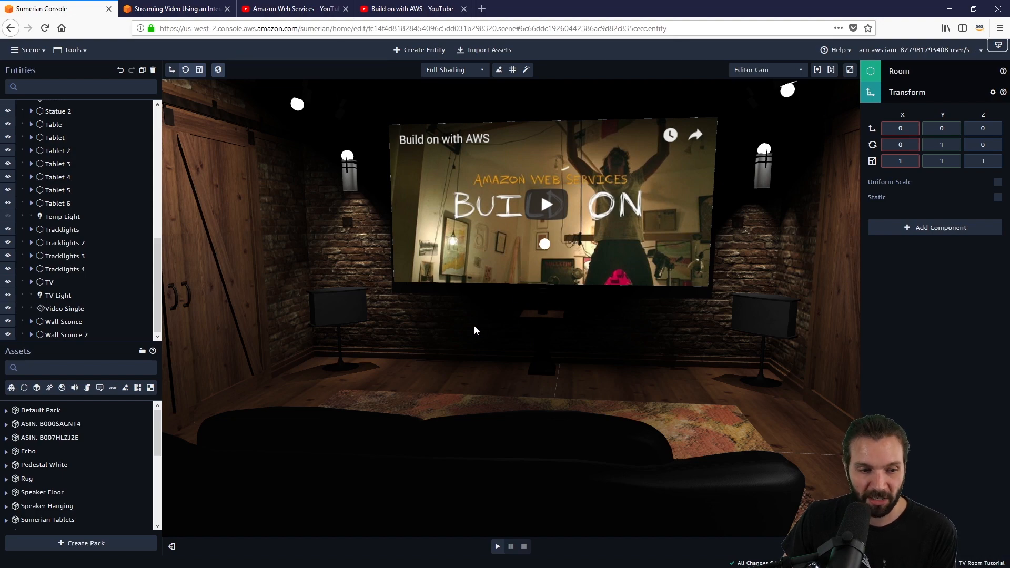
scroll(477, 334, "down", 2)
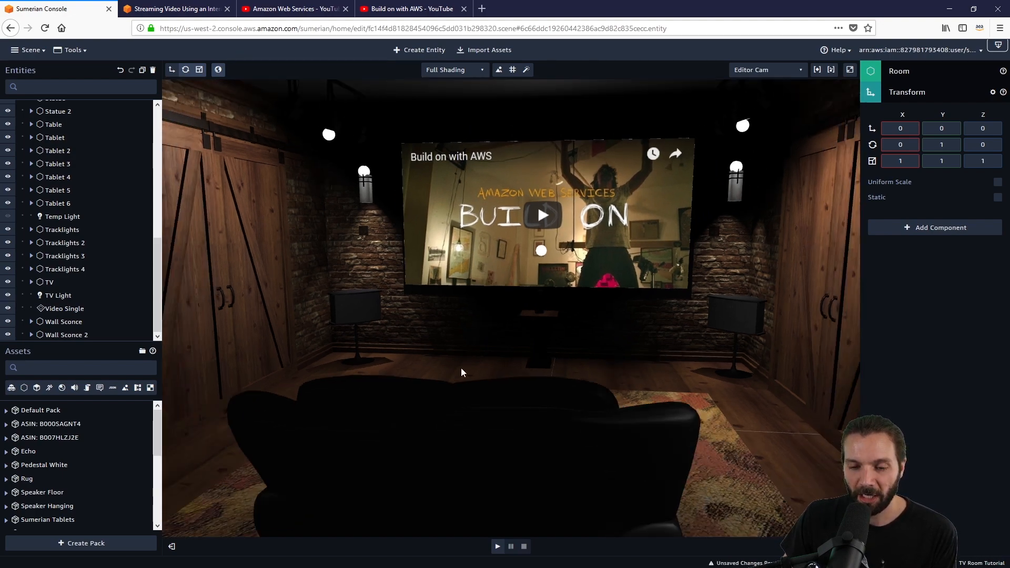
right_click_drag(461, 370, 469, 370)
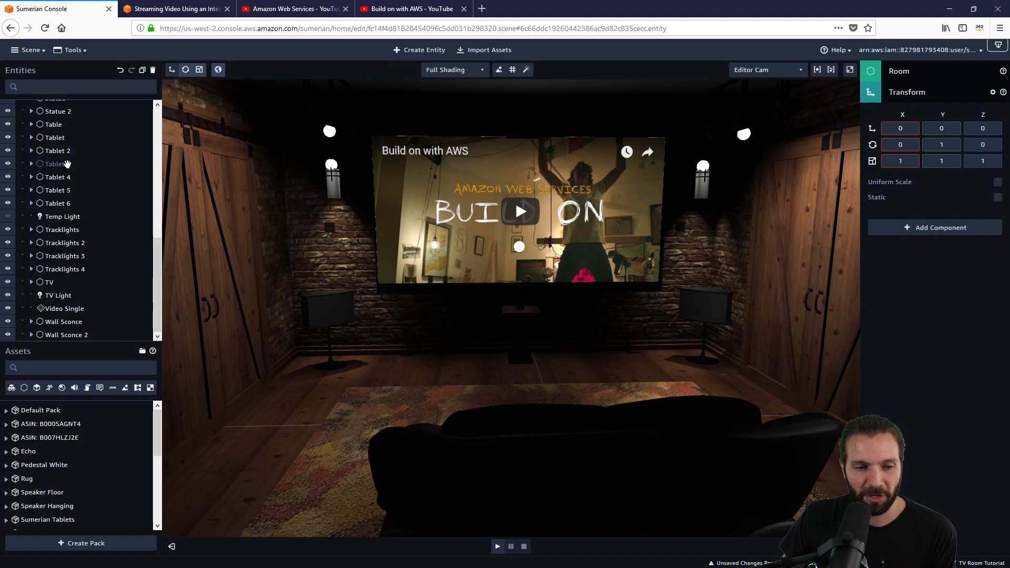
Create an HTML3D entity and name it Video Changer.
scroll(67, 163, "up", 8)
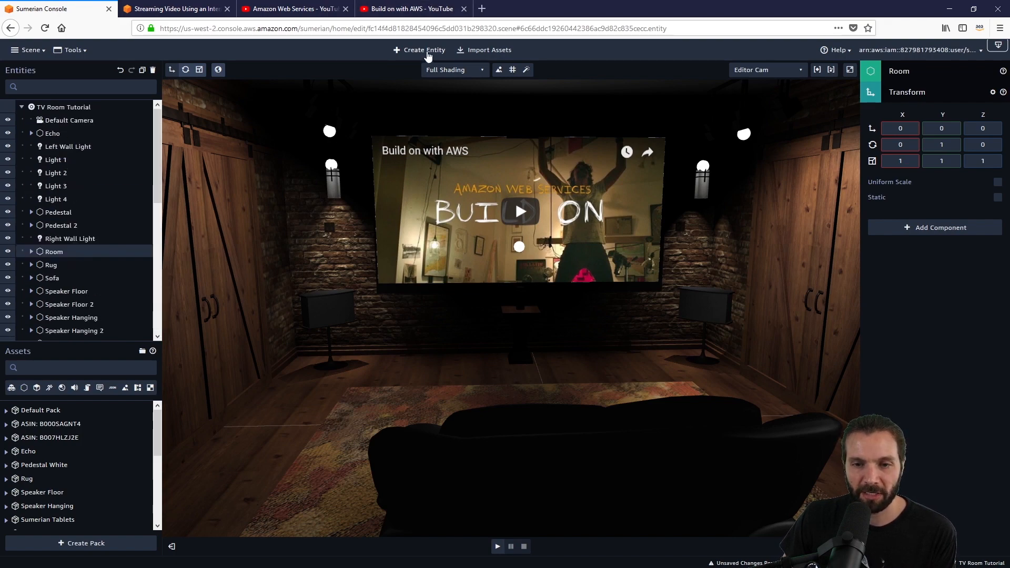
left_click(423, 51)
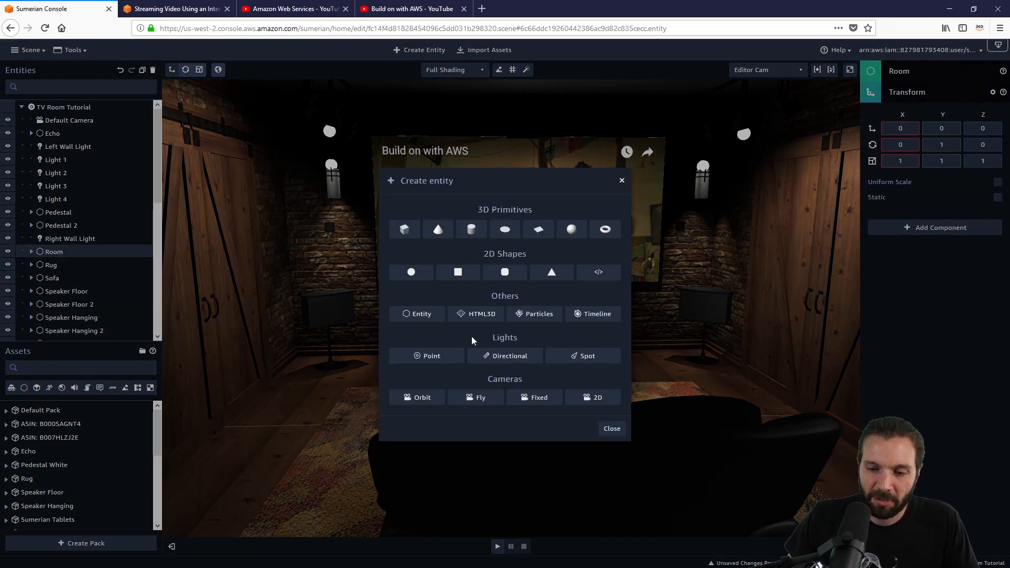
left_click(477, 314)
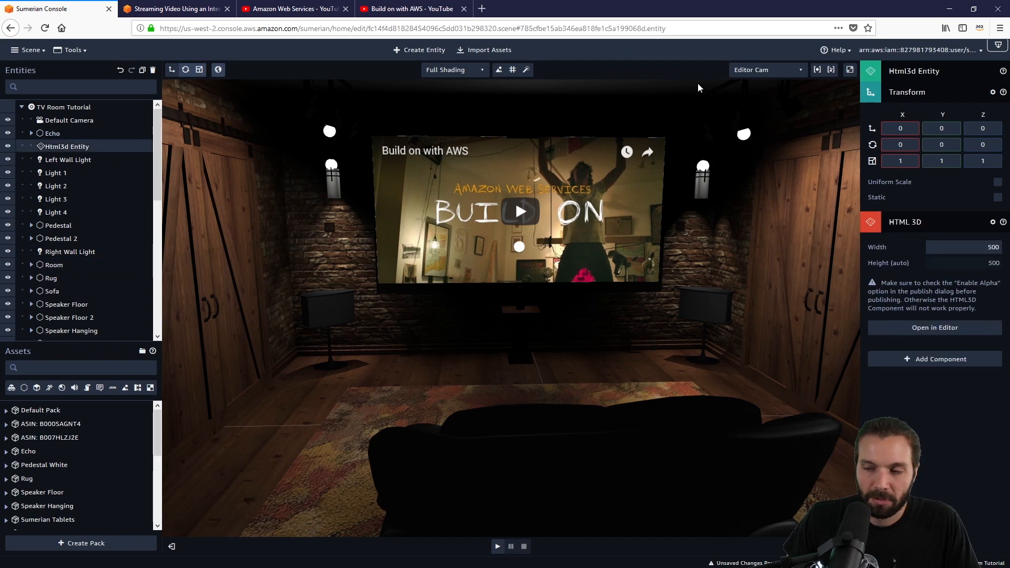
left_click(900, 71)
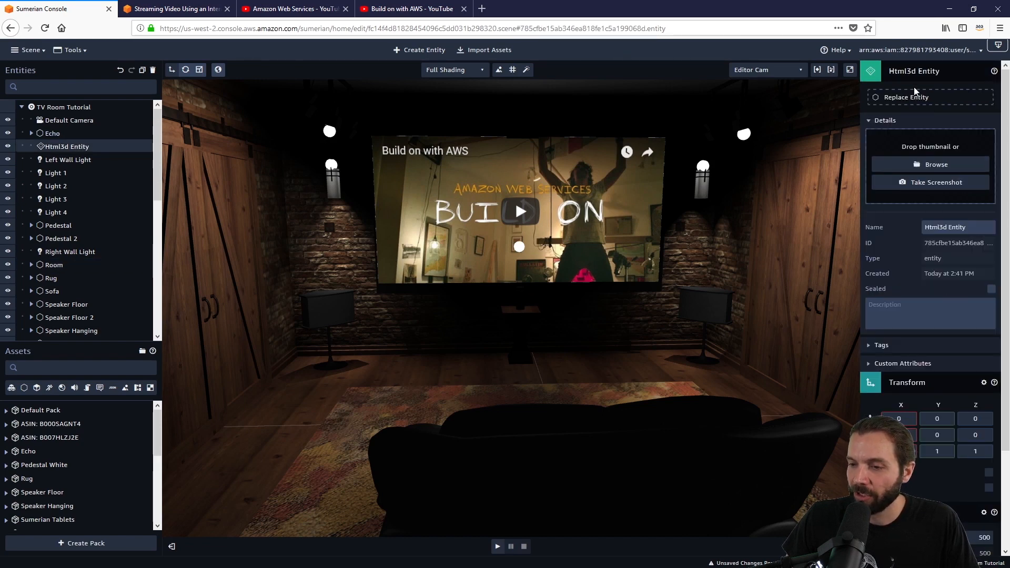
left_click(946, 227)
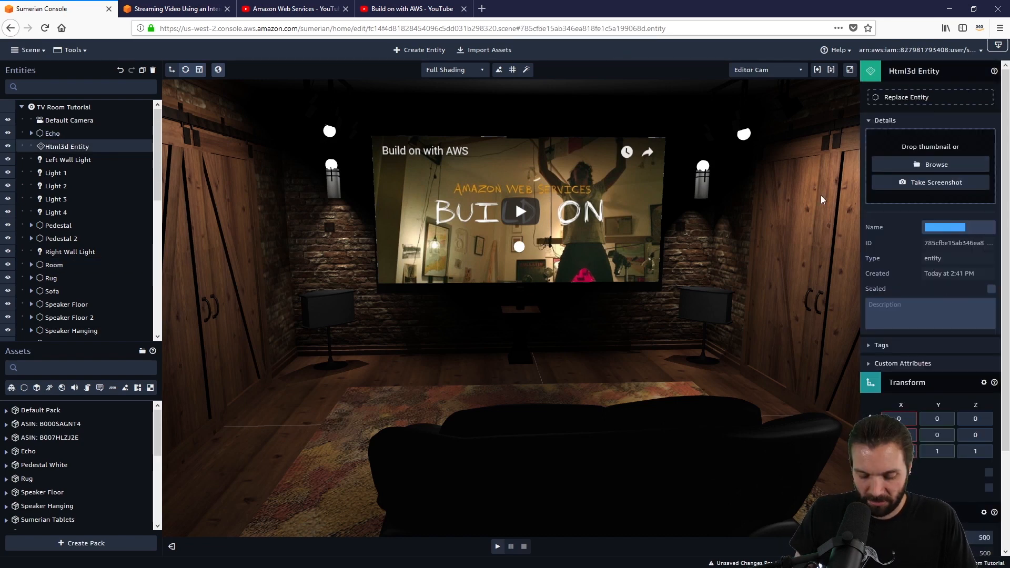
type("Video ")
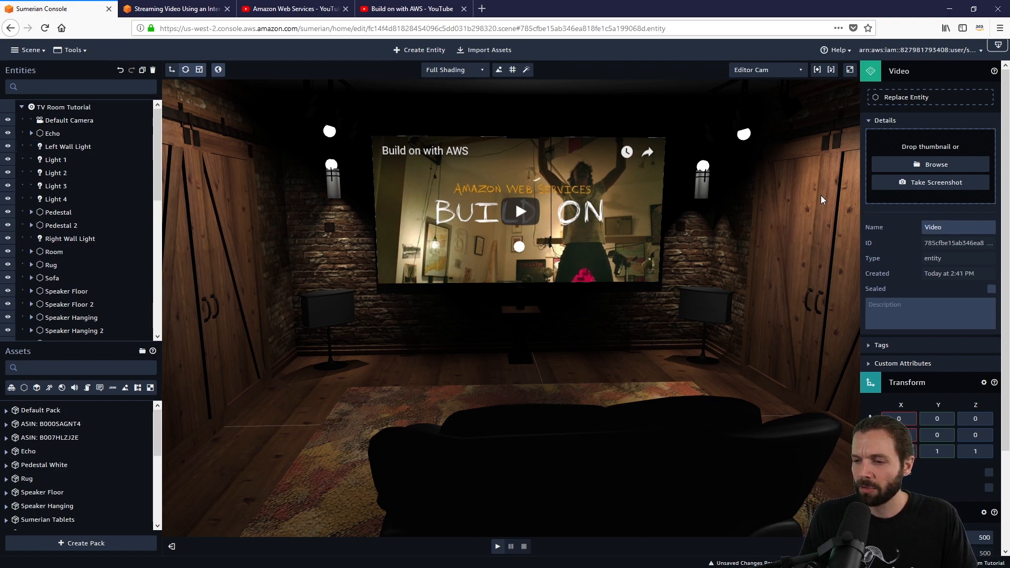
type("Changer")
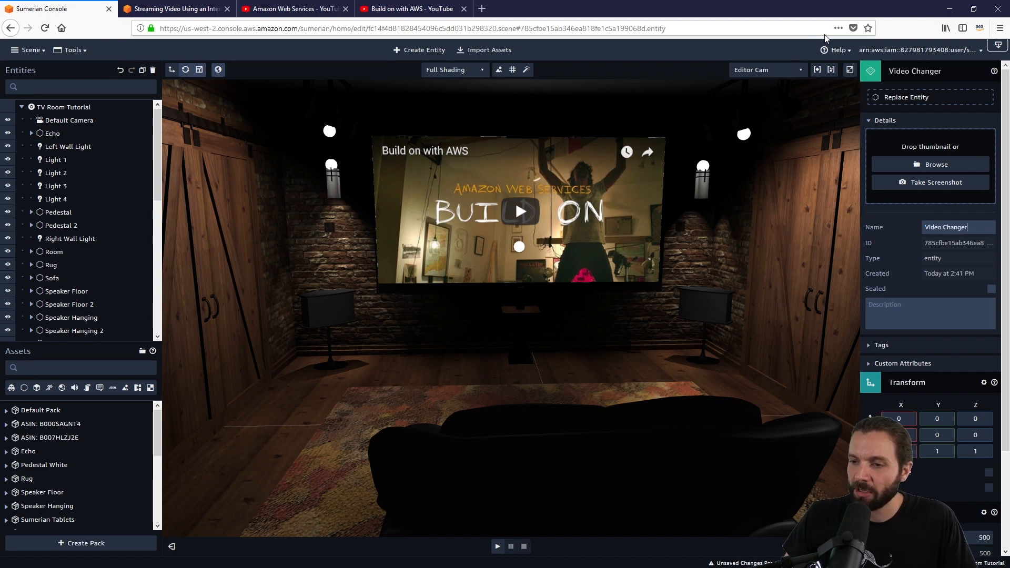
left_click(929, 71)
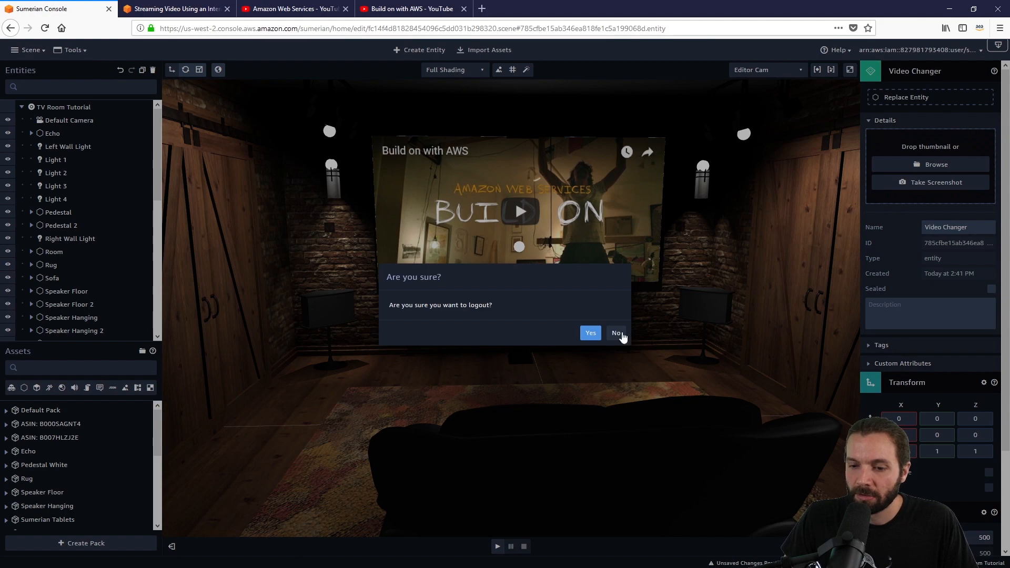
left_click(614, 336)
left_click(941, 73)
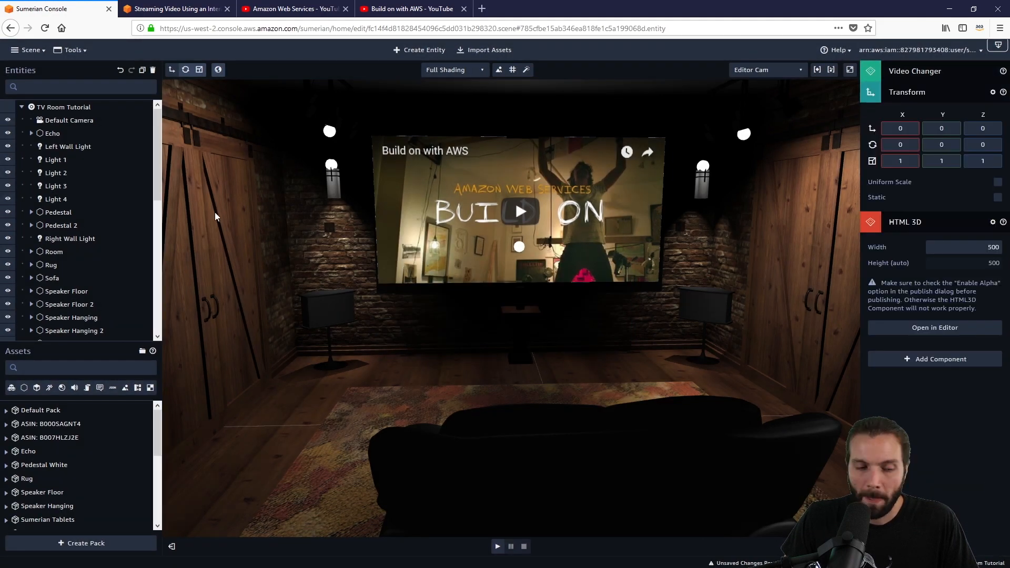
Hide the Video Single entity so the TV's own screen image shows in the scene.
scroll(86, 210, "down", 5)
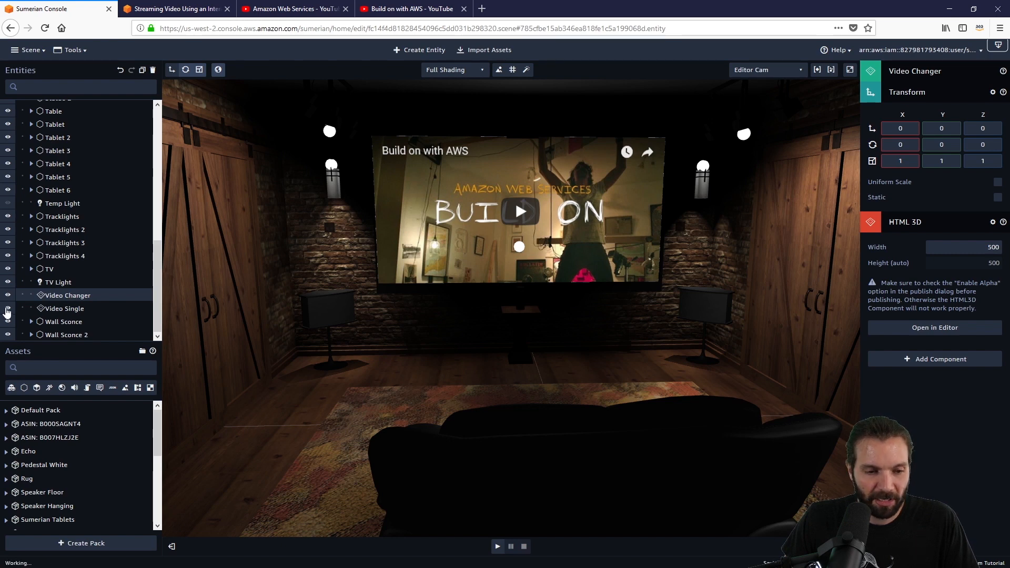
left_click(8, 309)
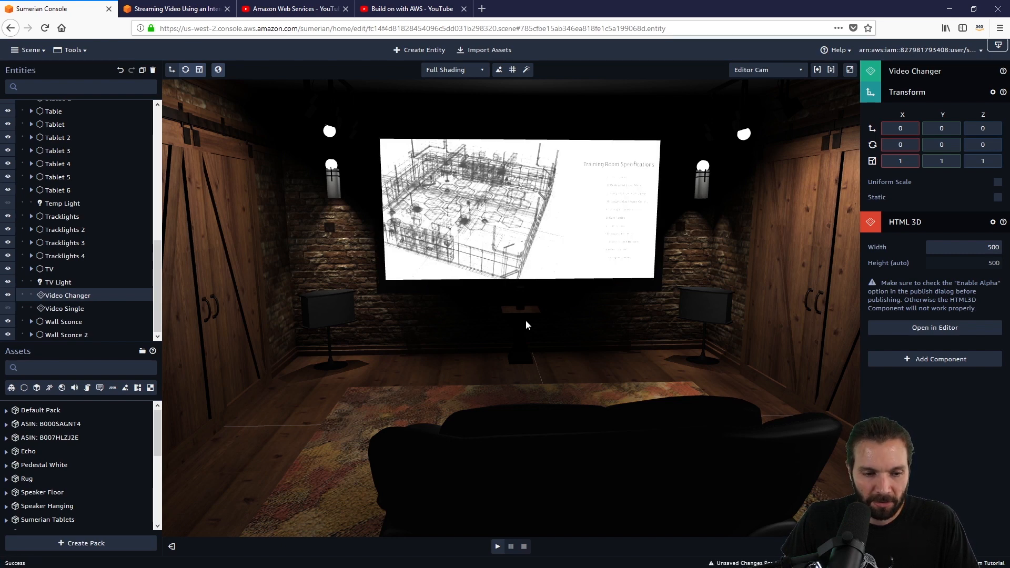
right_click_drag(529, 320, 522, 321)
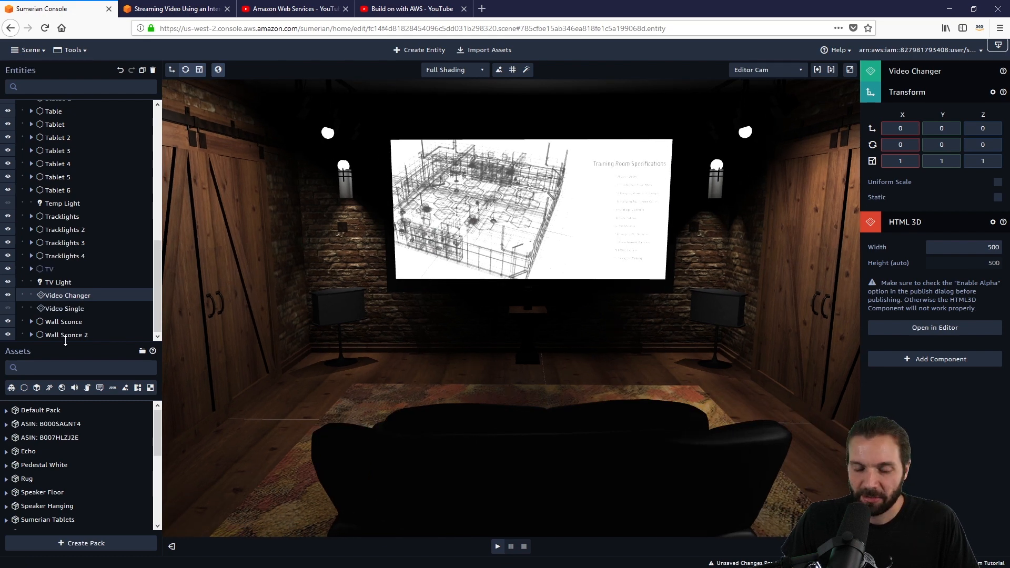
Remove the newly created Video Changer entity from the scene.
left_click(153, 71)
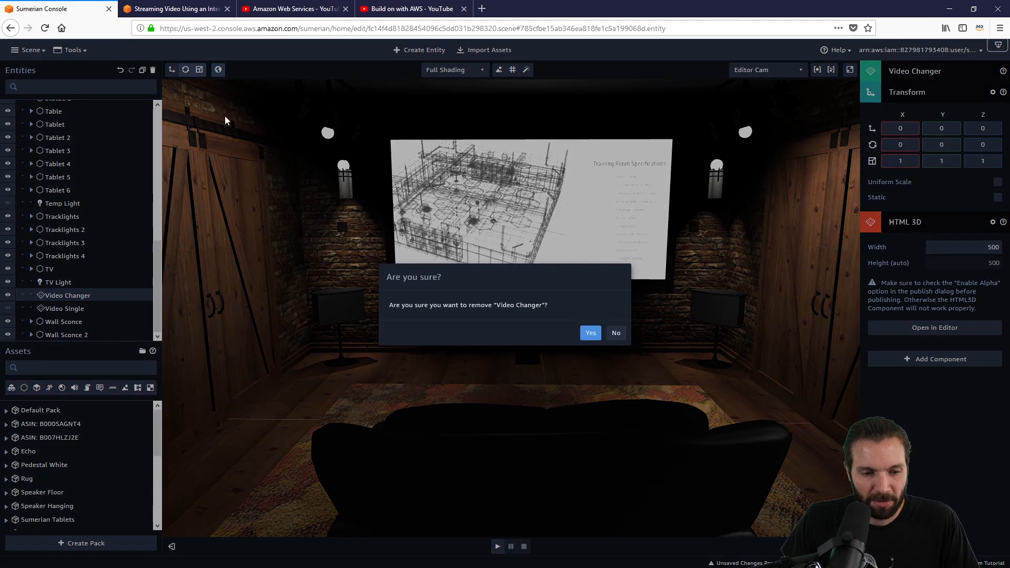
left_click(590, 333)
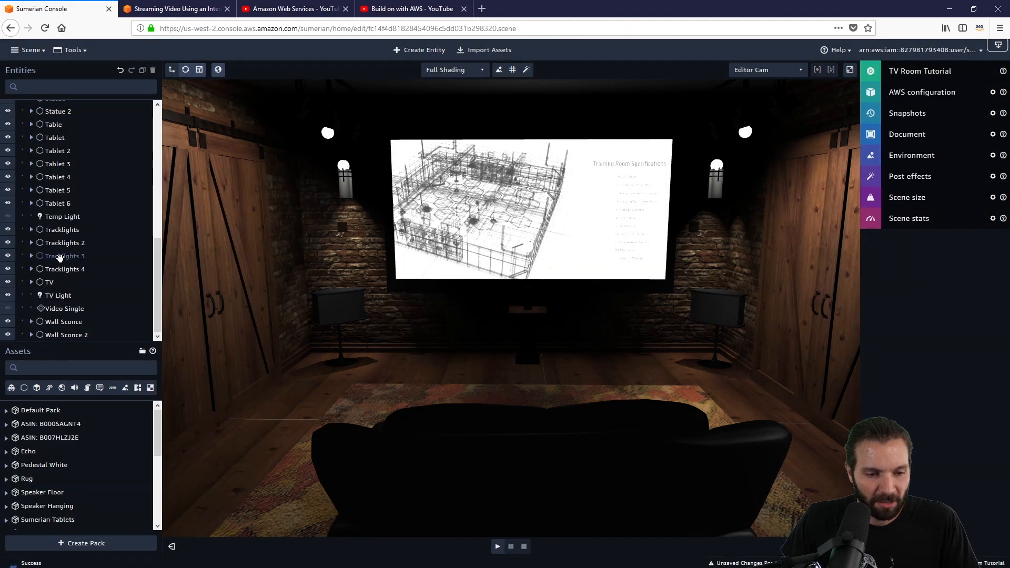
Duplicate the Video Single entity and rename the copy Video Changer.
scroll(63, 257, "up", 3)
scroll(63, 257, "down", 3)
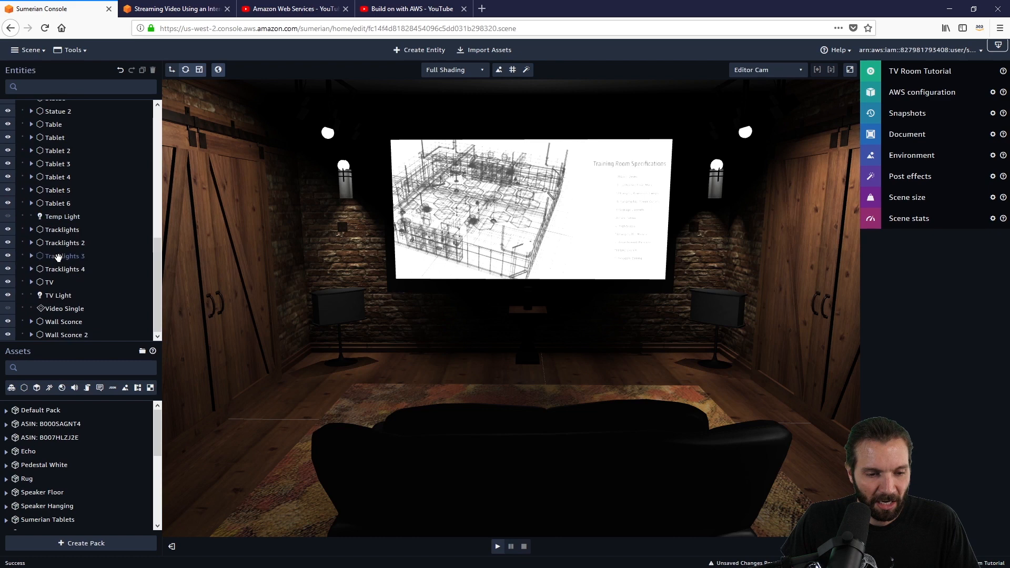
left_click(69, 310)
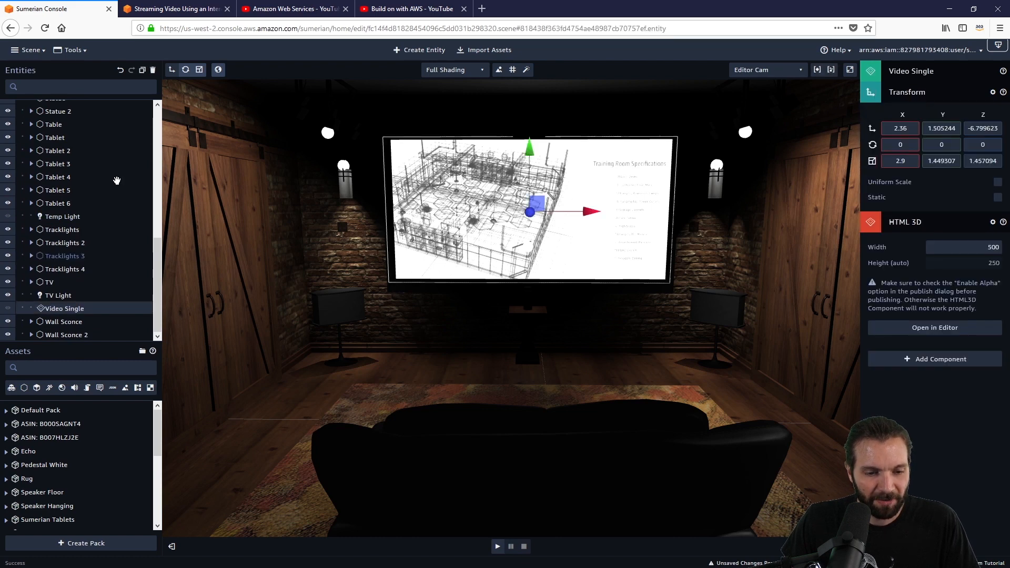
left_click(142, 70)
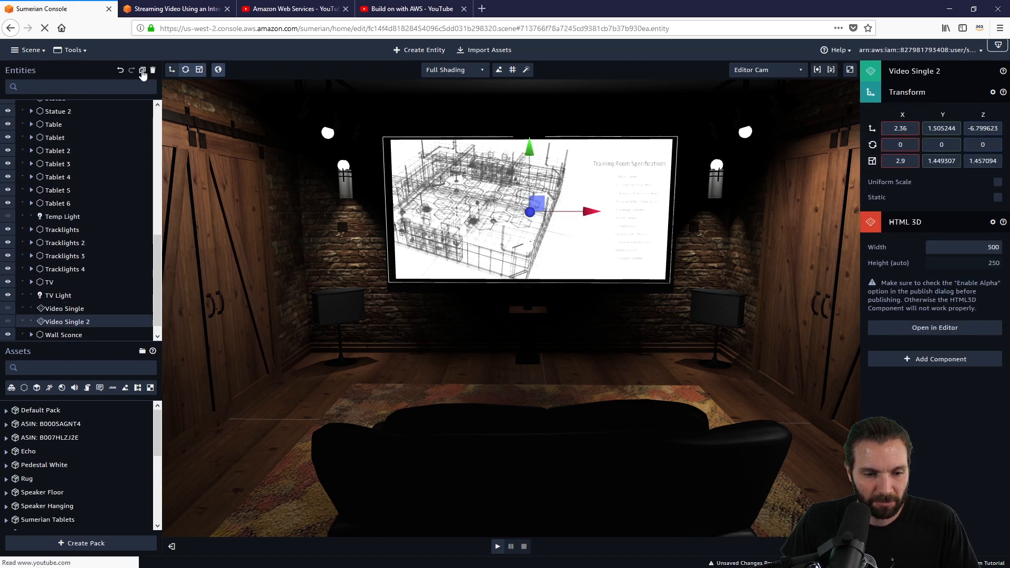
left_click(920, 76)
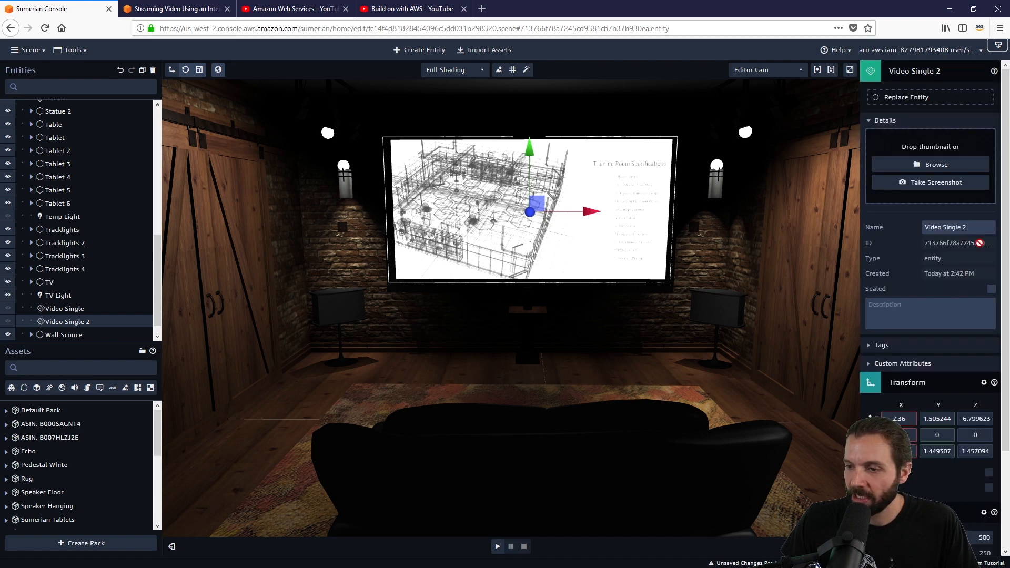
left_click_drag(978, 227, 945, 227)
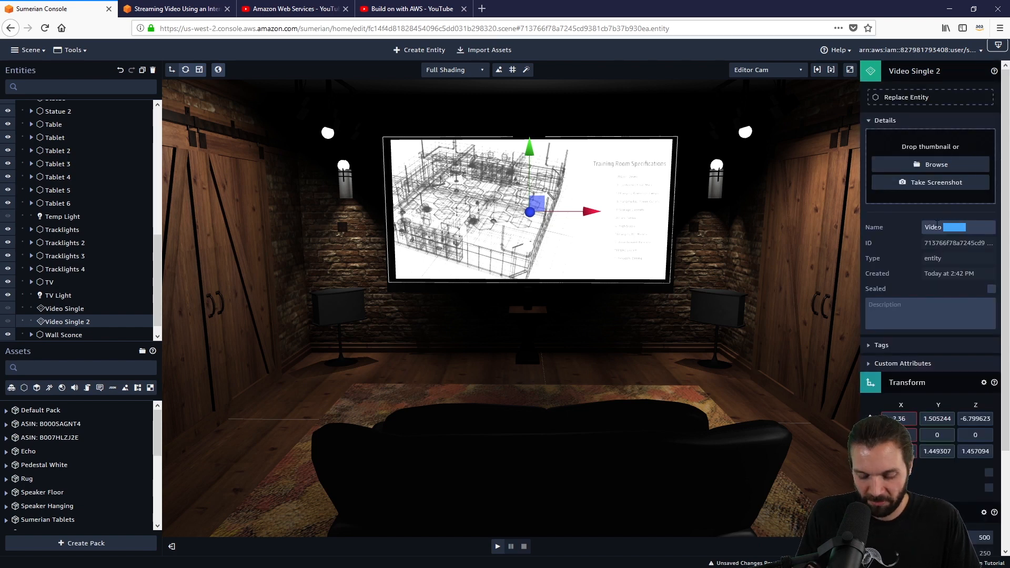
type("Changer")
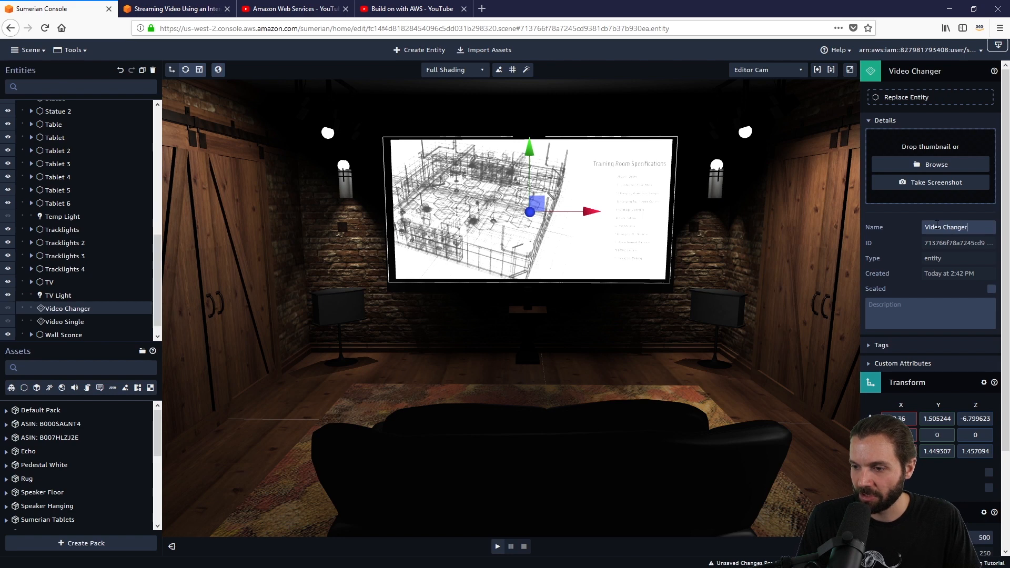
left_click(946, 78)
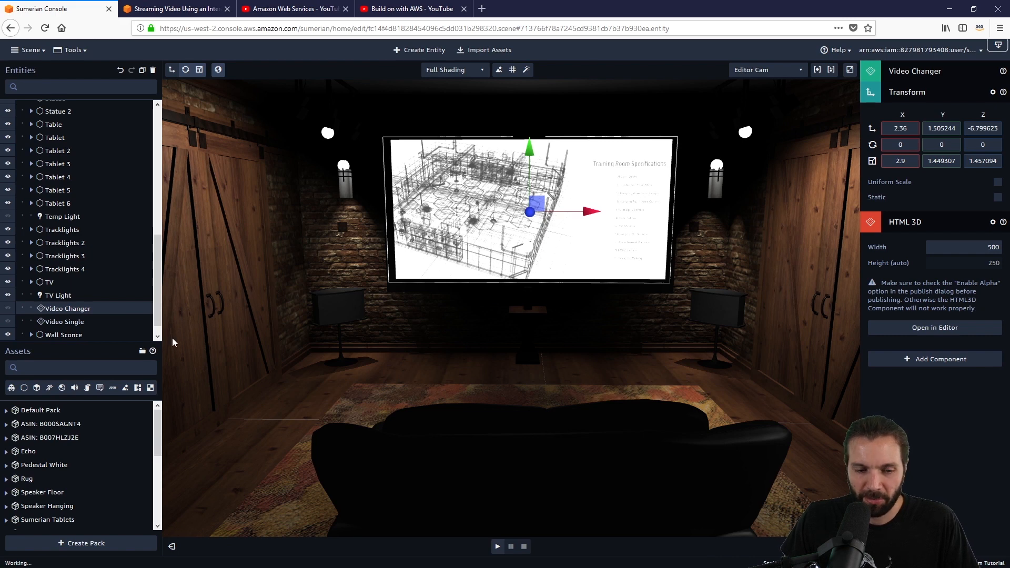
Unhide Video Changer, then replace its iframe HTML with the black my-paragraph styling (160px font, 2000px height) and a 'selected' span reading "nothing", and save.
left_click(8, 309)
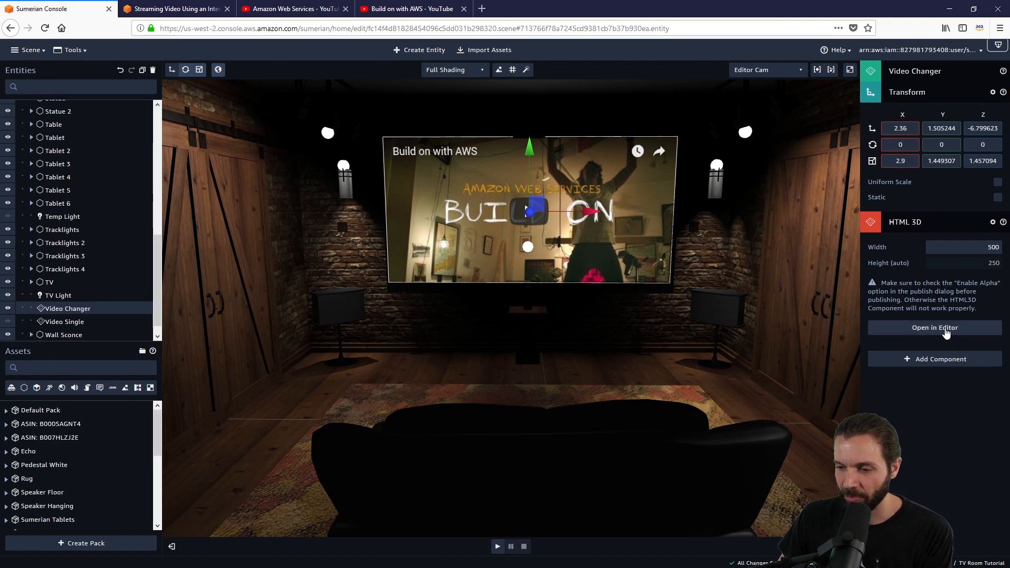
left_click(949, 329)
left_click_drag(637, 148, 340, 136)
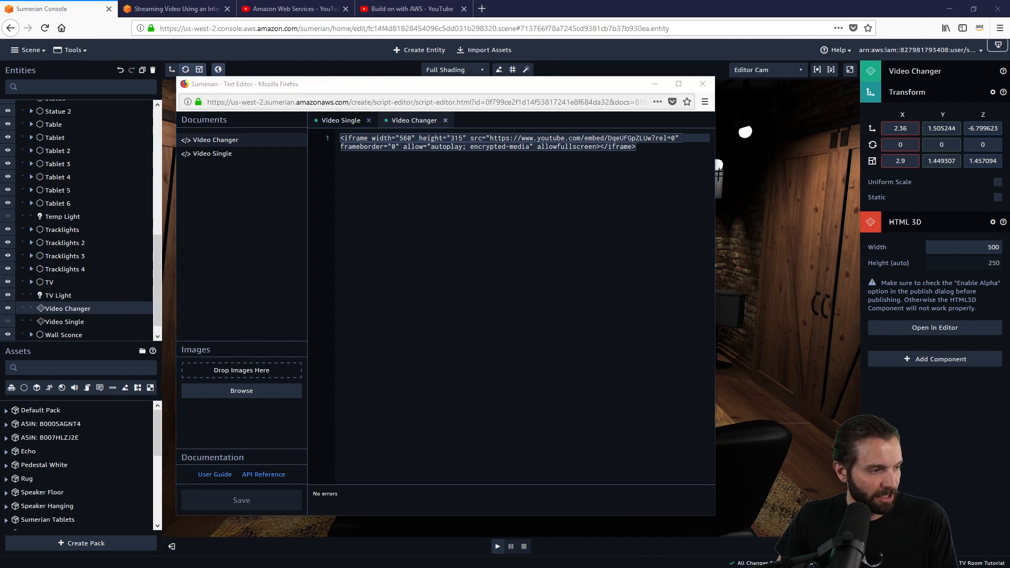
left_click(576, 232)
left_click_drag(647, 149, 306, 131)
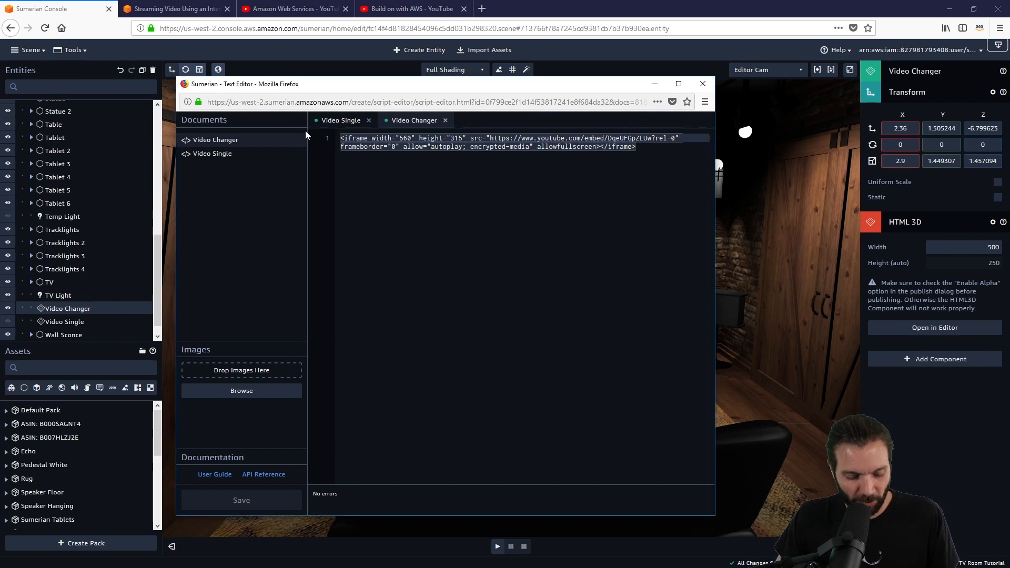
type("<style>   /*    * Place your styles here. Beware that CSS styles affect all    * HTML elements in the page, so you need to provide appropriate    * classes or IDs to identify the elements being styled.    */    .my-paragraph {       background: #000000;       font-size: 160px;       padding: 0px;       border-radius: 0px;       margin: 0;       font-family: sans-serif;       height: 2000px;   }   </style>  <p class=\"my-paragraph\">    <span id='selected'>  \"nothing\"   </span>  </p>  <!-- Hints:  + It is not recommended to use <script> tags - they can cause problems. Consider  using the Script Component instead. -->")
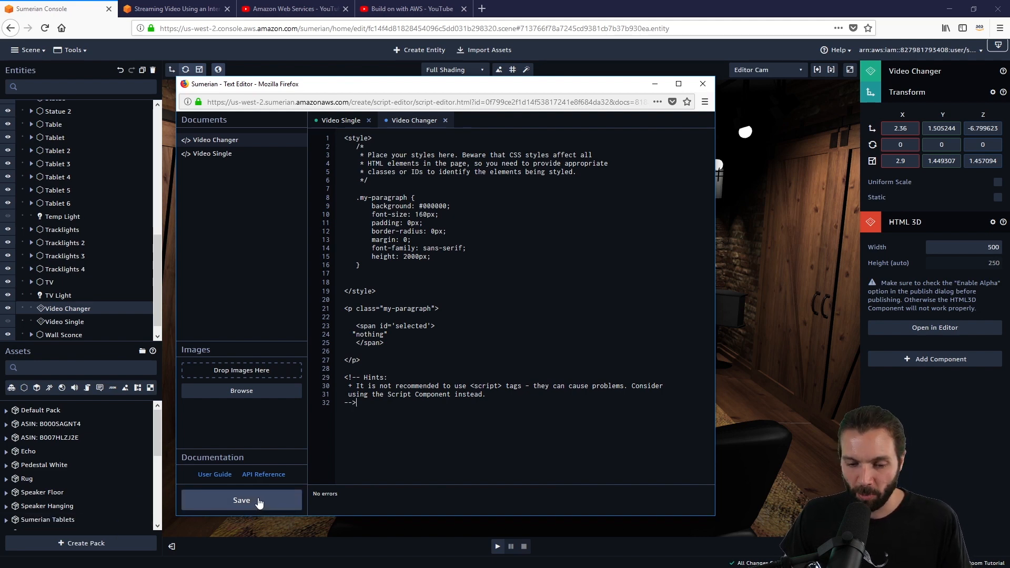
left_click(258, 499)
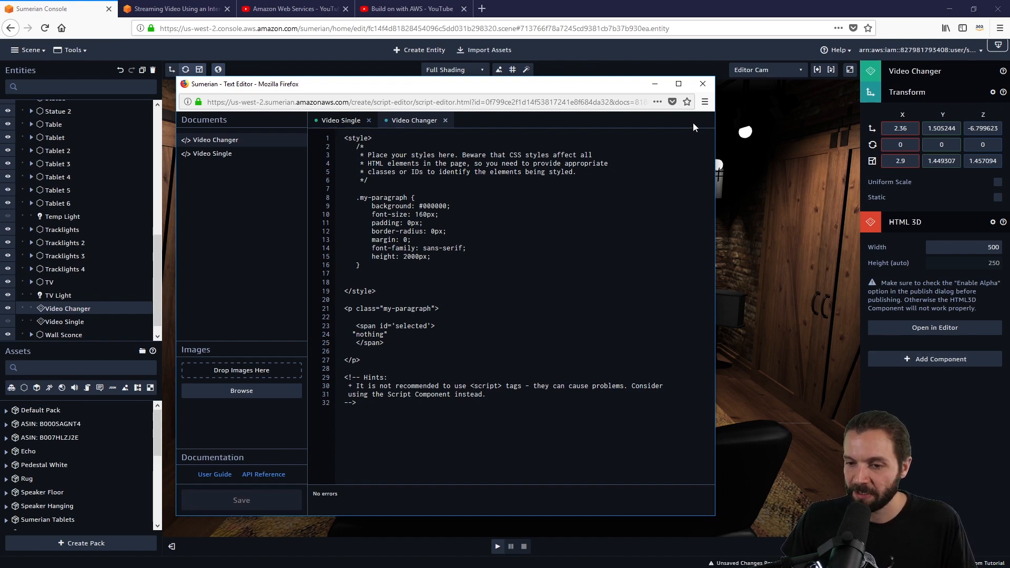
left_click(703, 85)
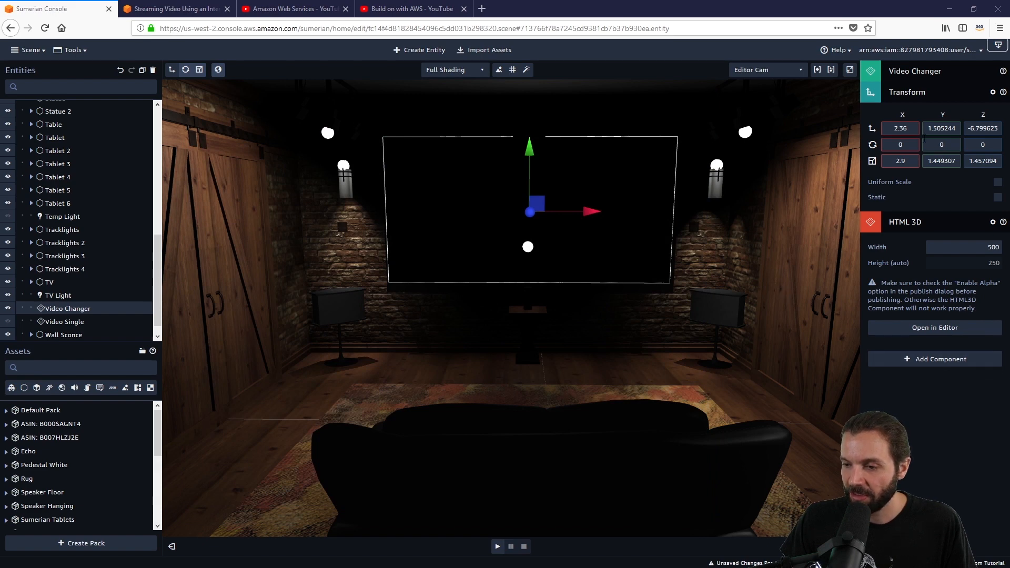
Add a Script component to Video Changer and create a custom script in it.
left_click(936, 93)
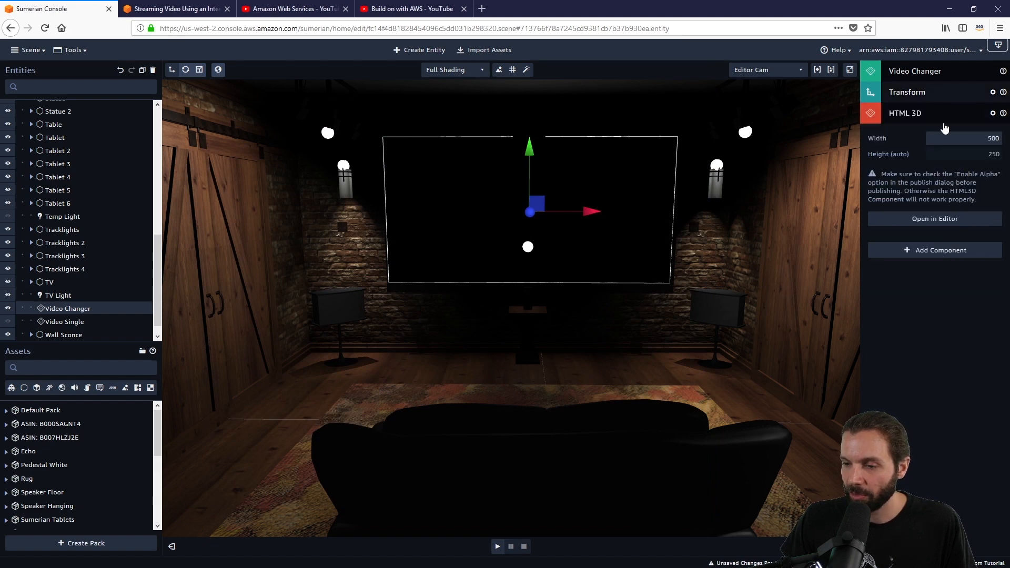
left_click(944, 252)
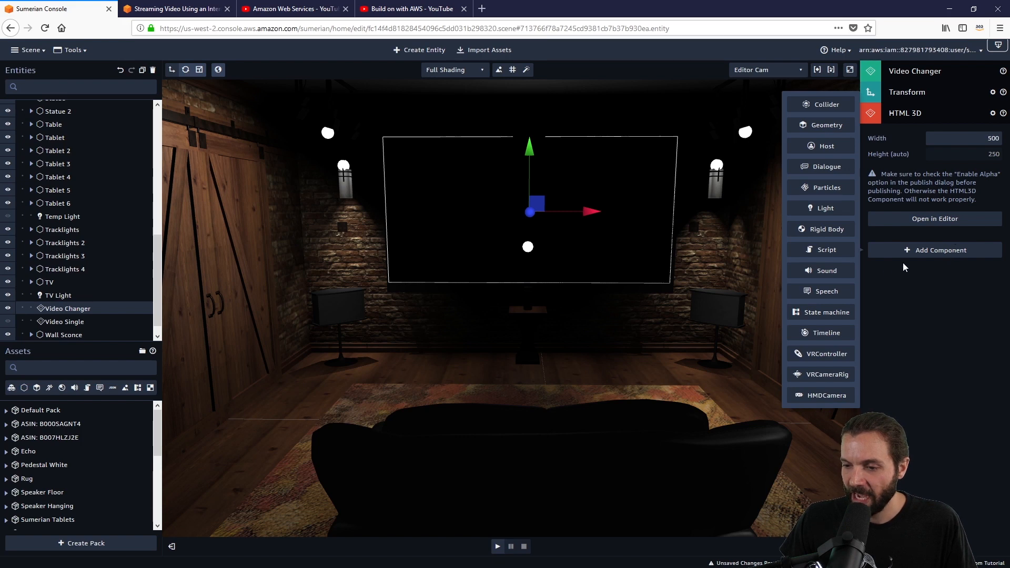
left_click(825, 250)
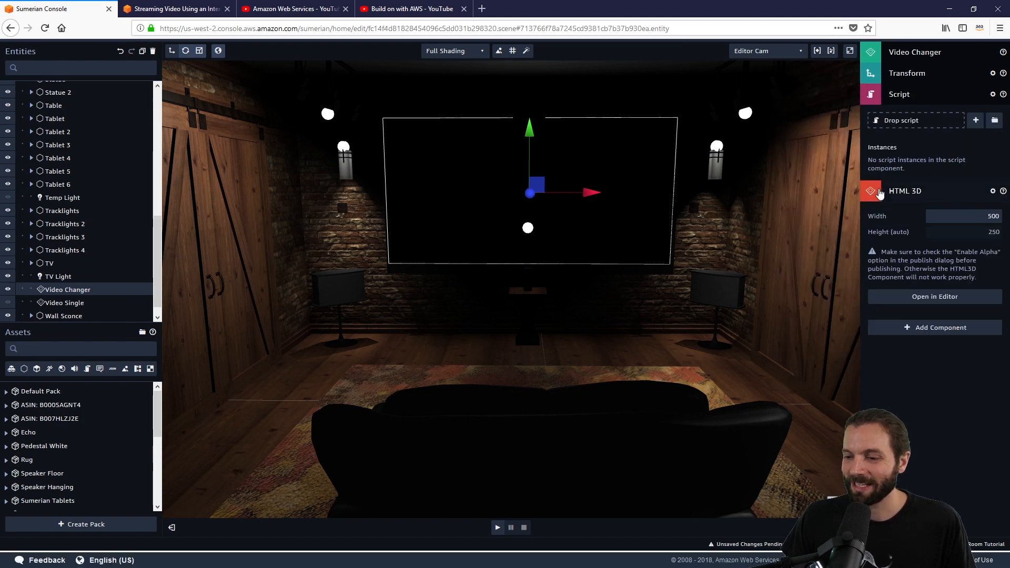
left_click(975, 121)
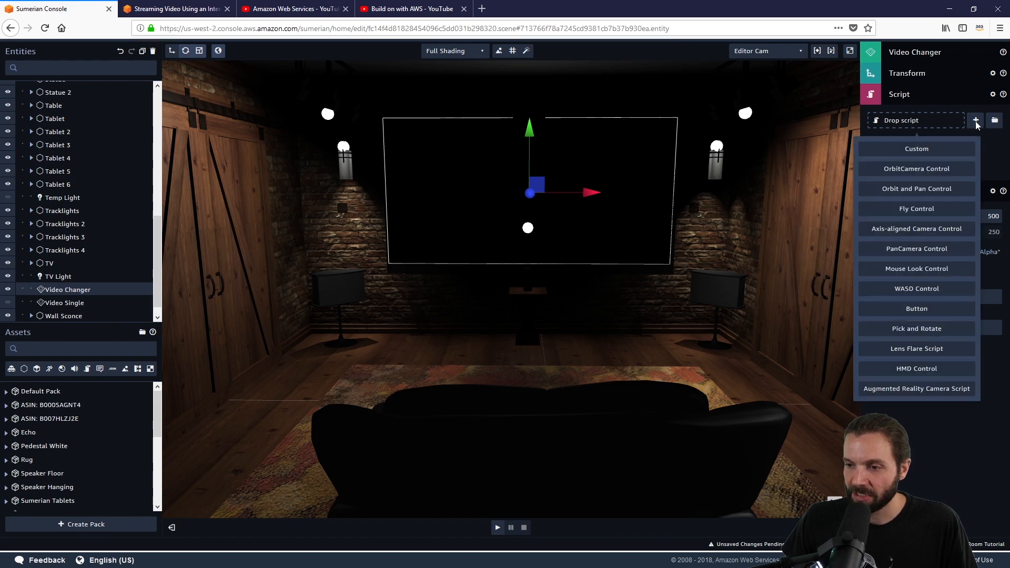
left_click(939, 154)
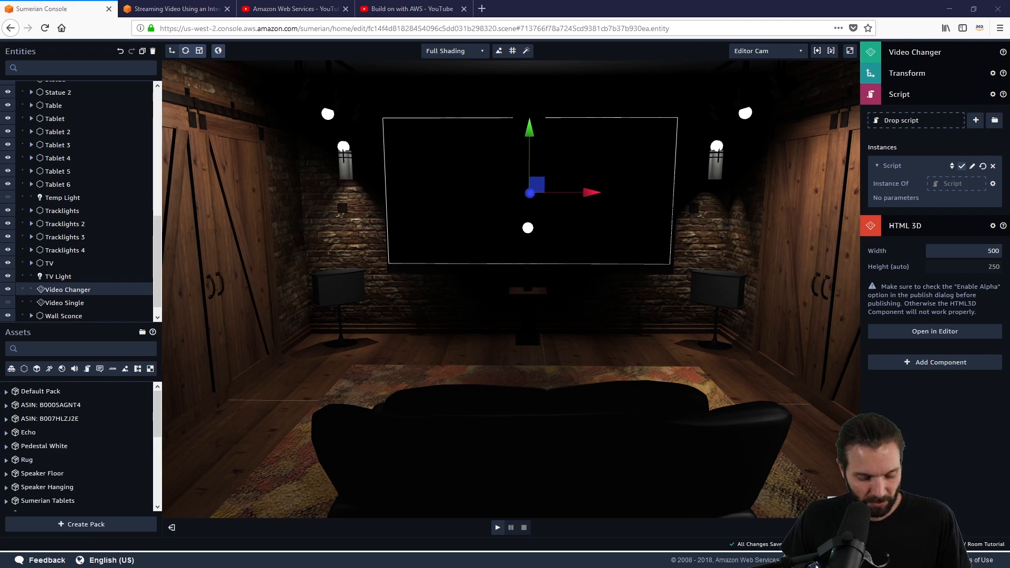
Open Video Changer's custom script in the text editor and bring up the Video Single document there.
left_click(972, 167)
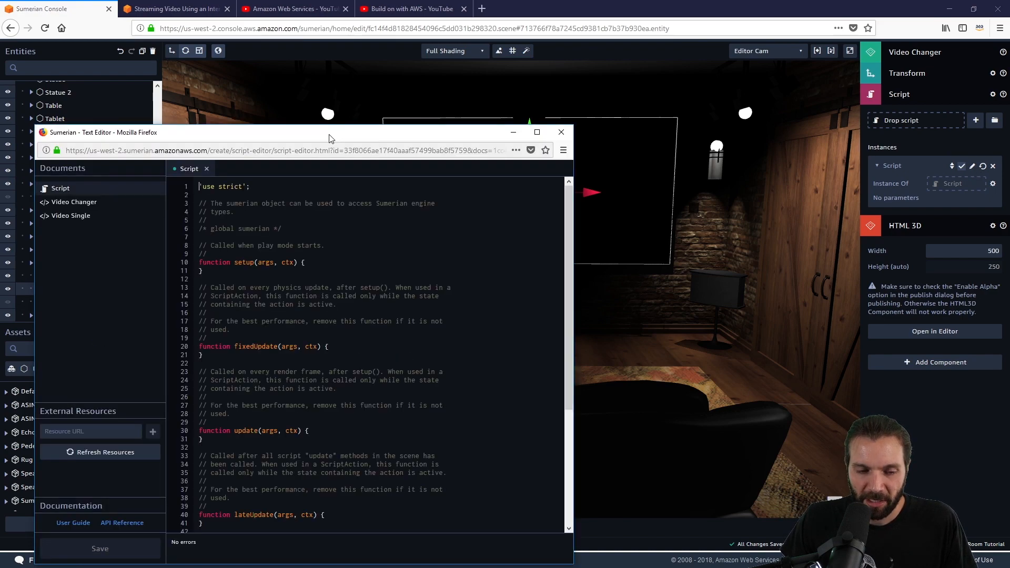
left_click_drag(329, 138, 449, 86)
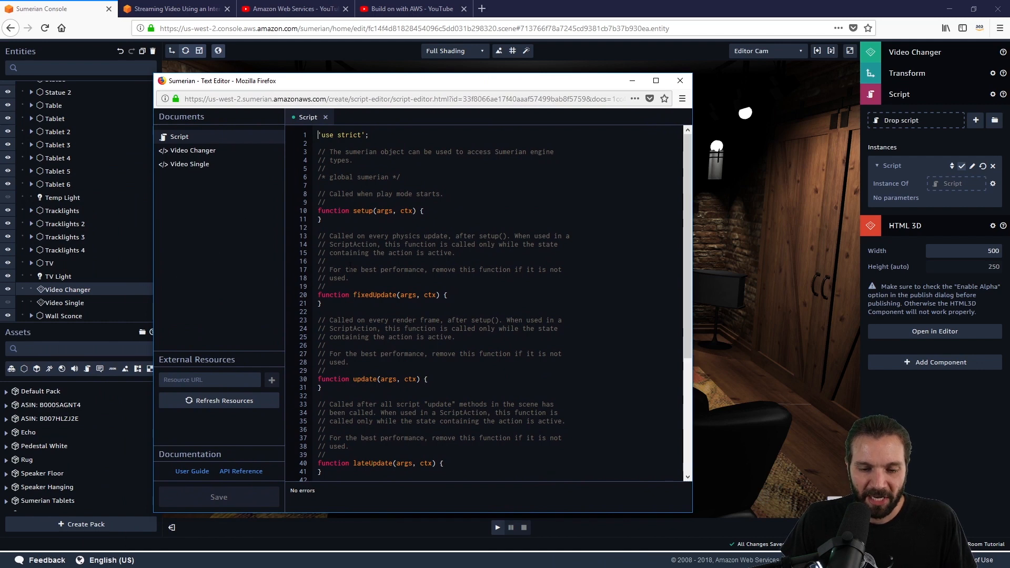
left_click(188, 165)
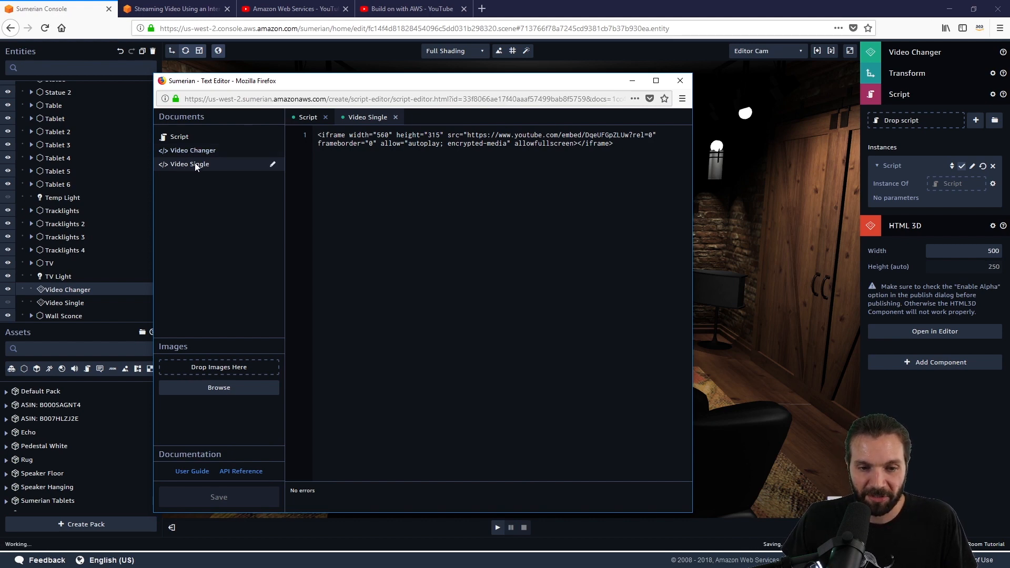
Replace all the default code in the Script document with the copied video-switching code containing the videoStreams array and nextStream listener.
left_click(193, 151)
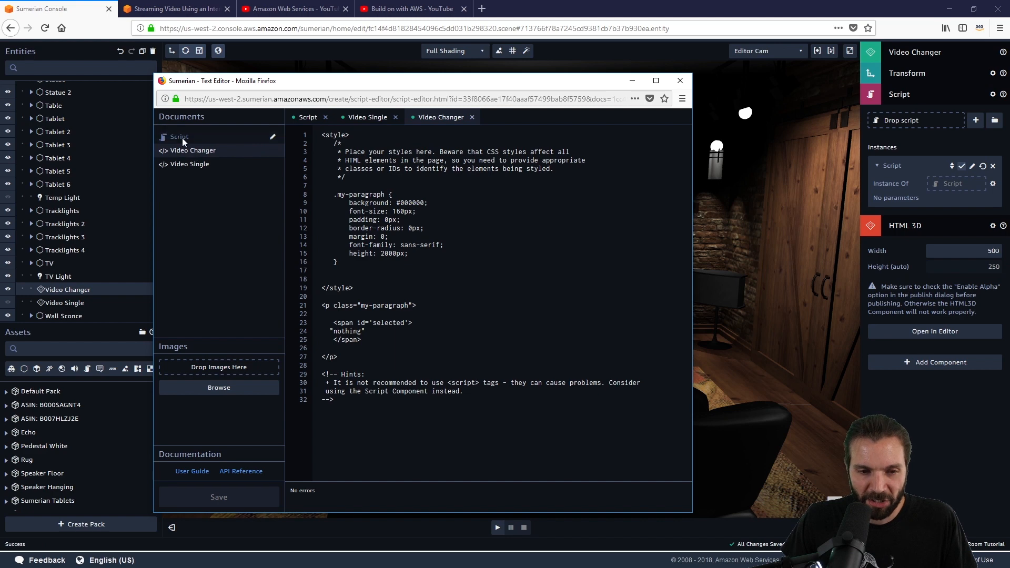
left_click(180, 138)
scroll(339, 309, "down", 5)
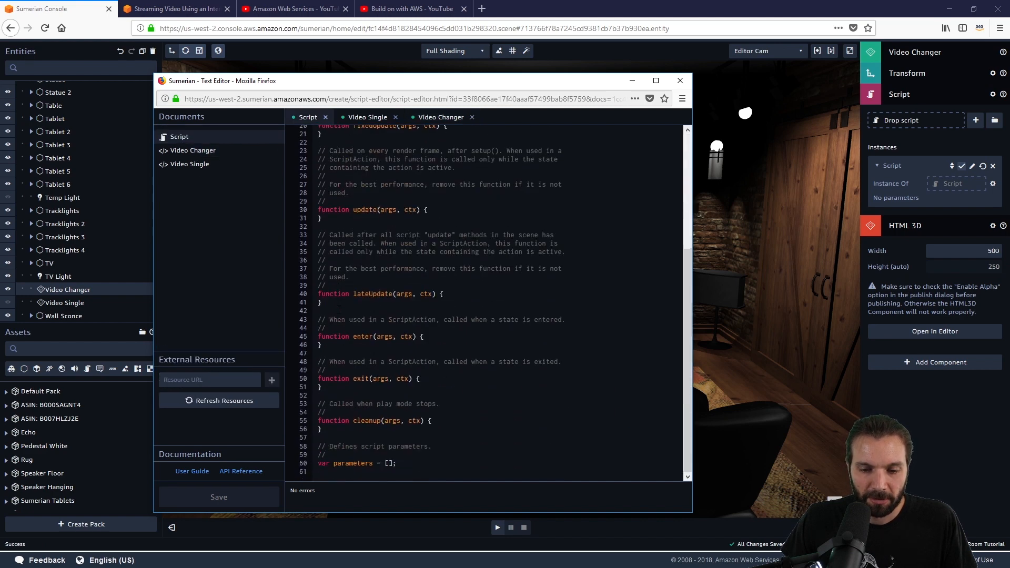
left_click_drag(409, 468, 266, 96)
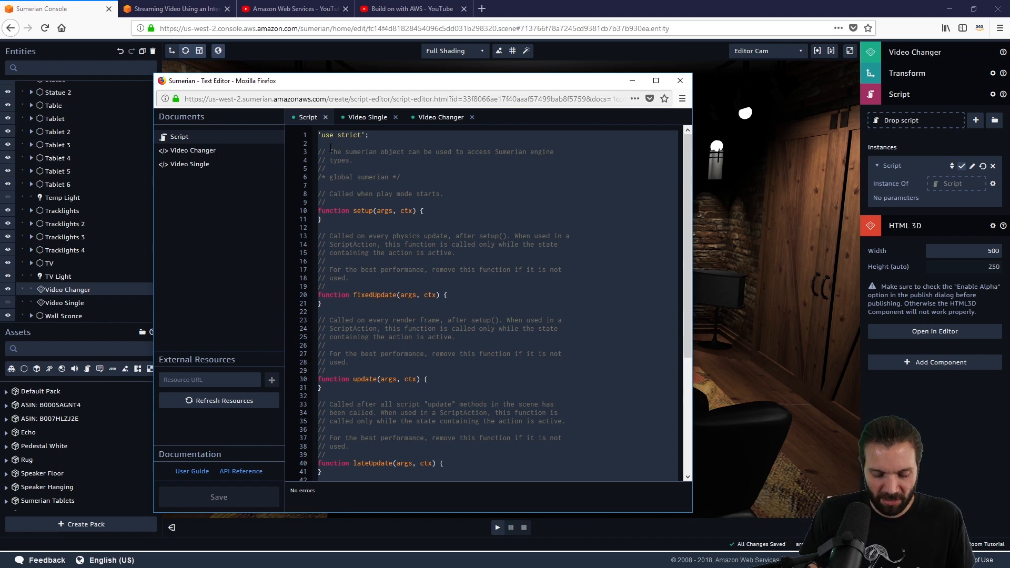
key("BackSpace")
key("ctrl+v")
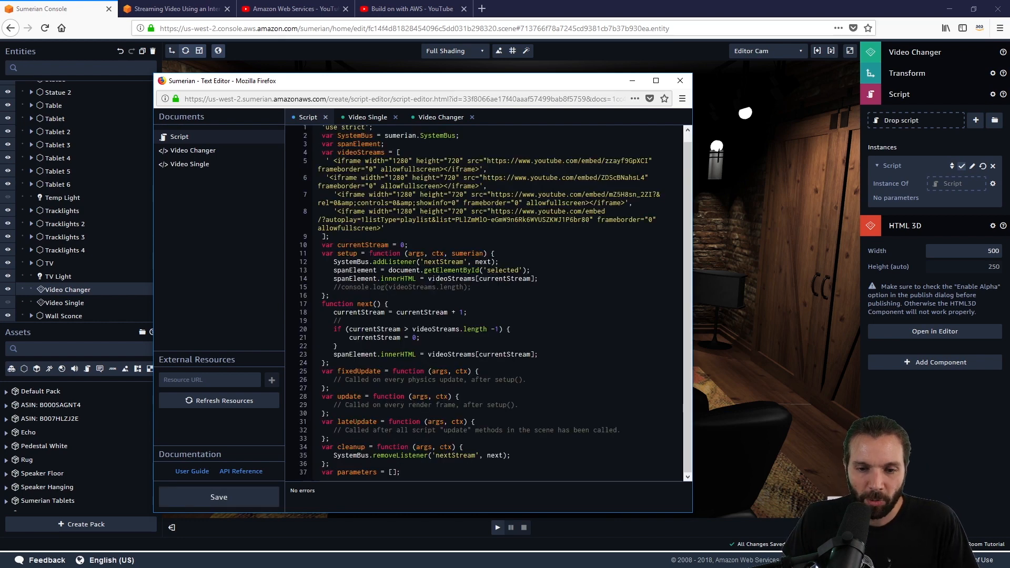
scroll(386, 249, "up", 1)
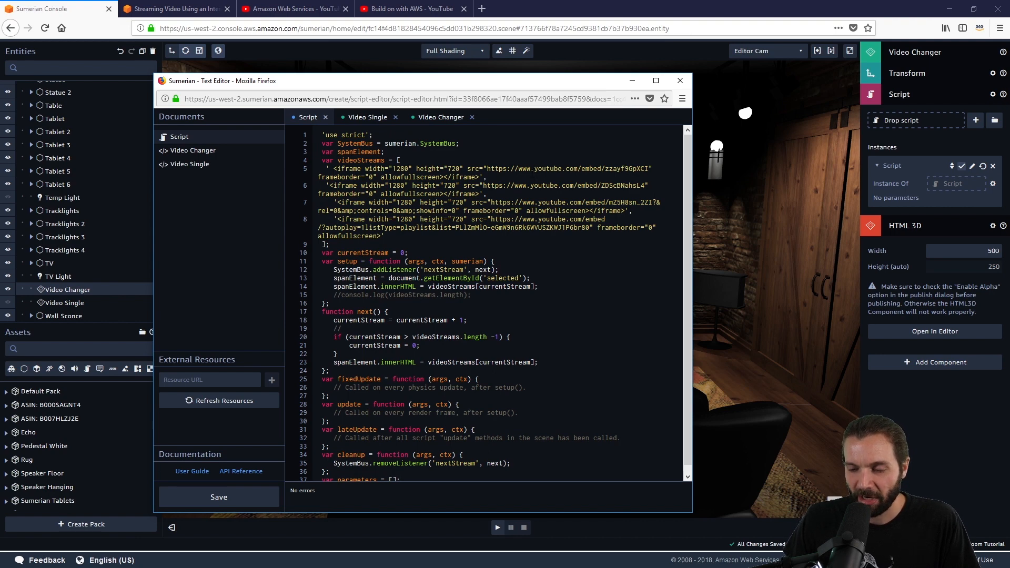
Bring Video Changer's script back up in the text editor and save it.
left_click(782, 231)
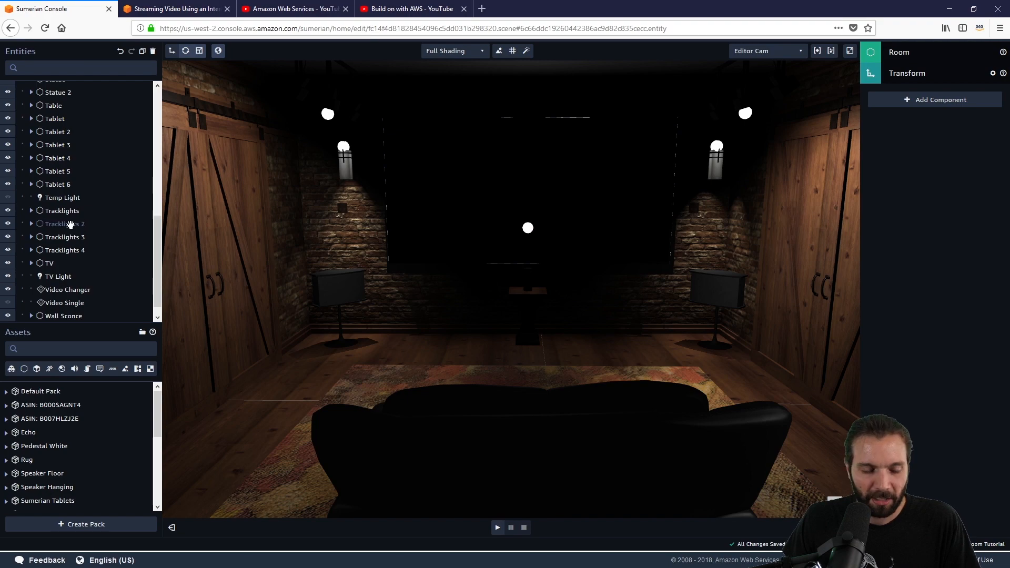
scroll(71, 222, "down", 1)
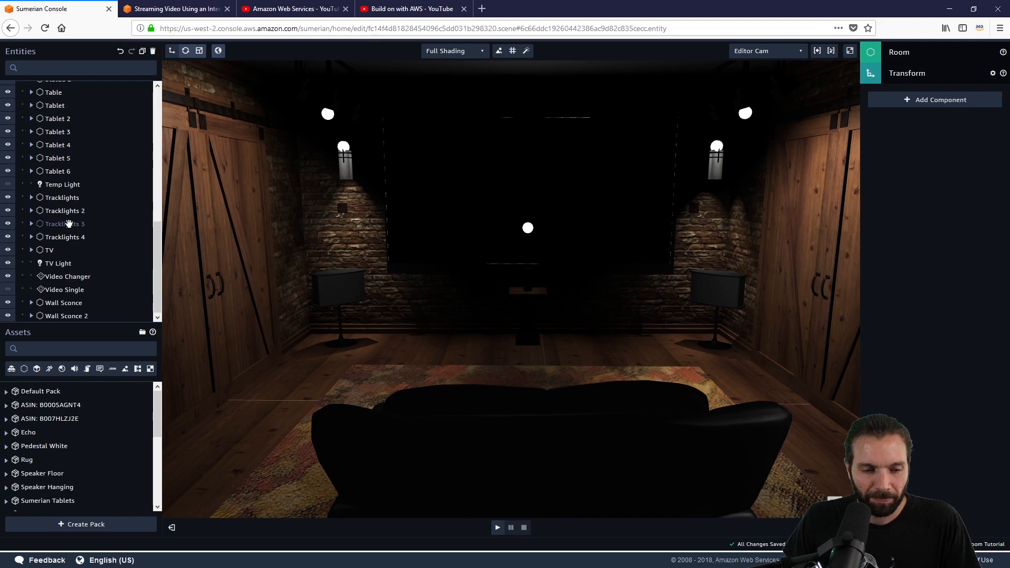
left_click(64, 277)
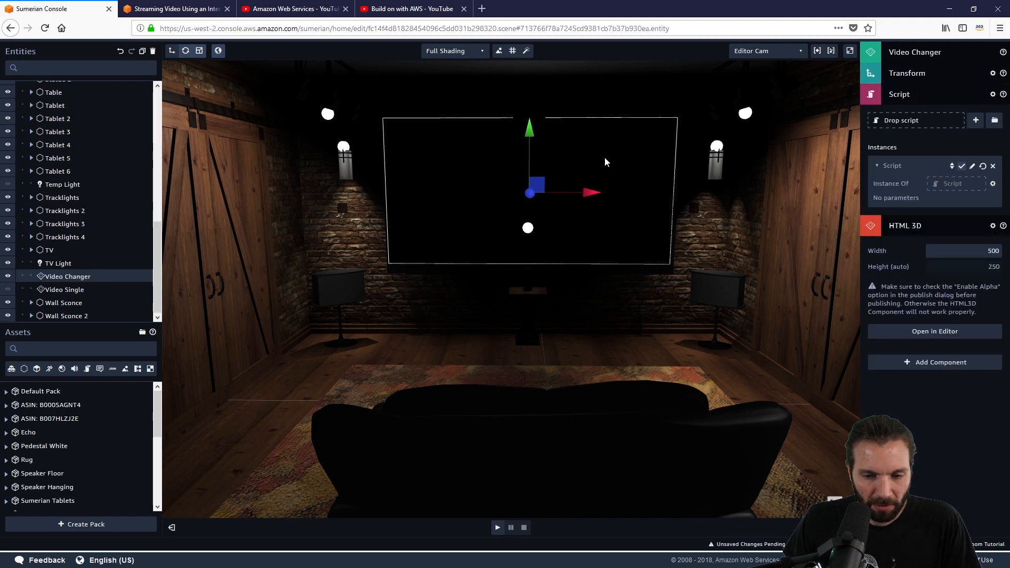
left_click(972, 166)
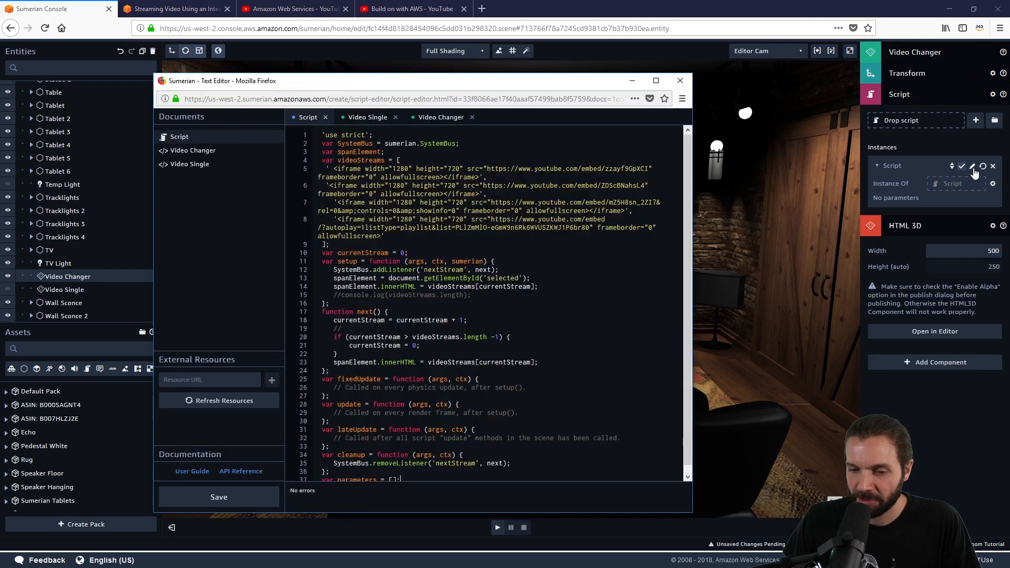
left_click(220, 497)
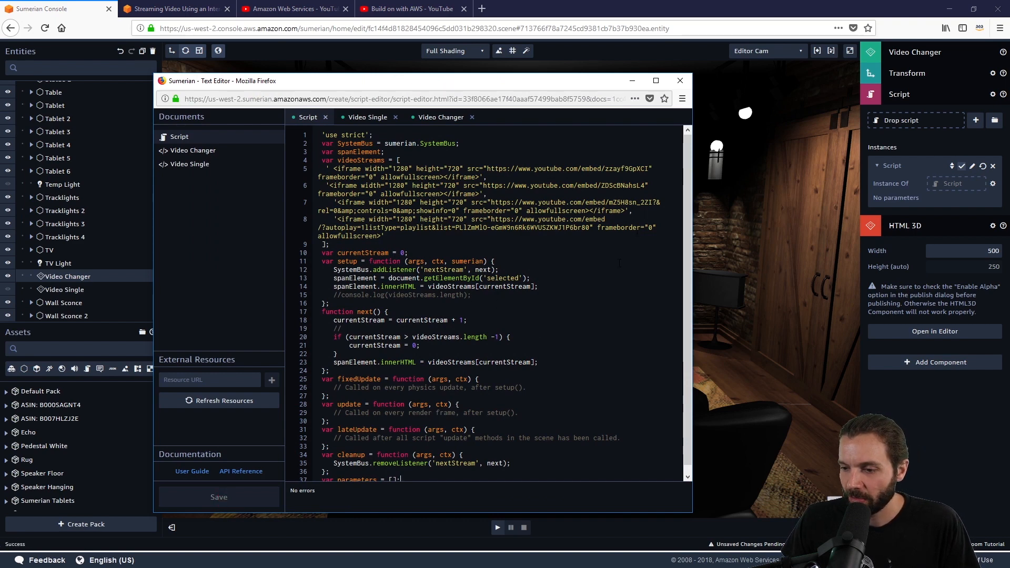
Examine the nextStream listener name in the script's cleanup function, then close the text editor and collapse Video Changer's Script and HTML 3D components.
scroll(455, 441, "down", 2)
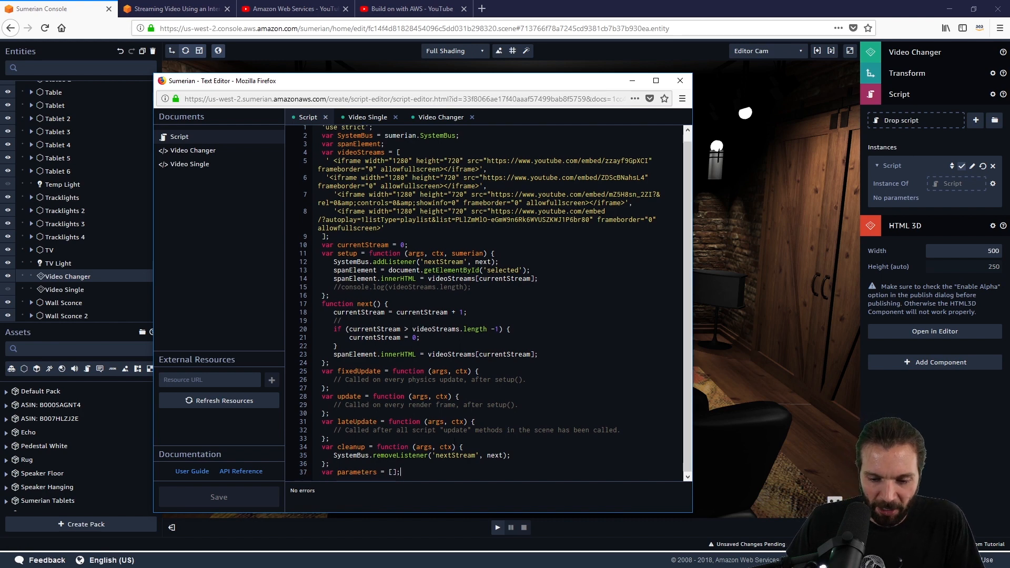
left_click_drag(476, 456, 435, 455)
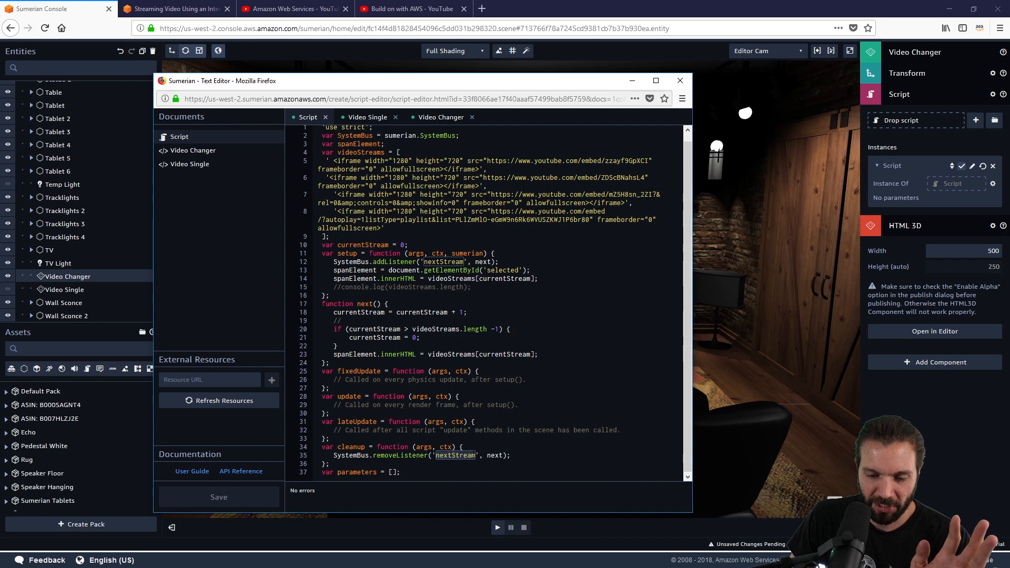
left_click(473, 456)
left_click_drag(476, 456, 435, 456)
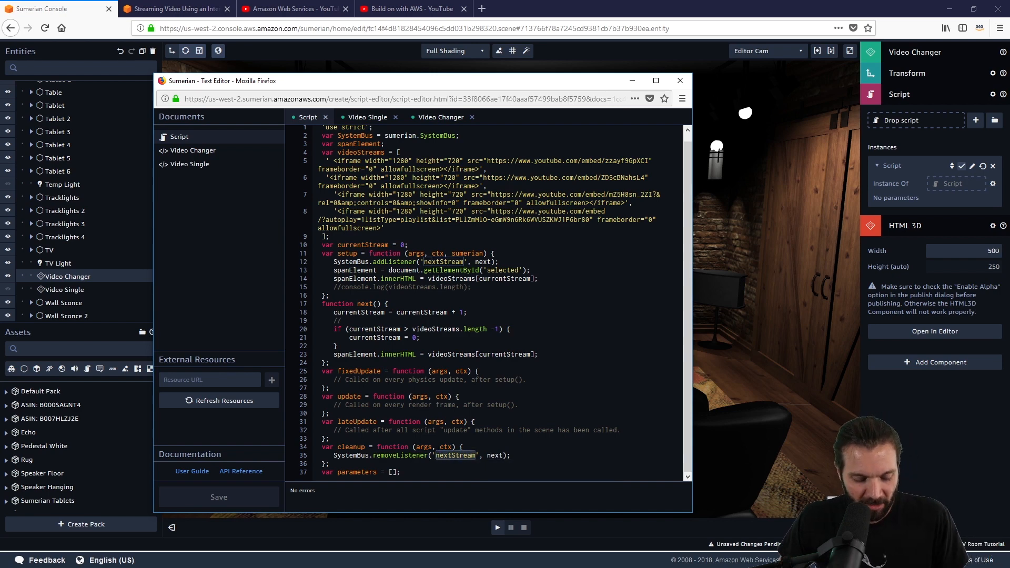
left_click(680, 81)
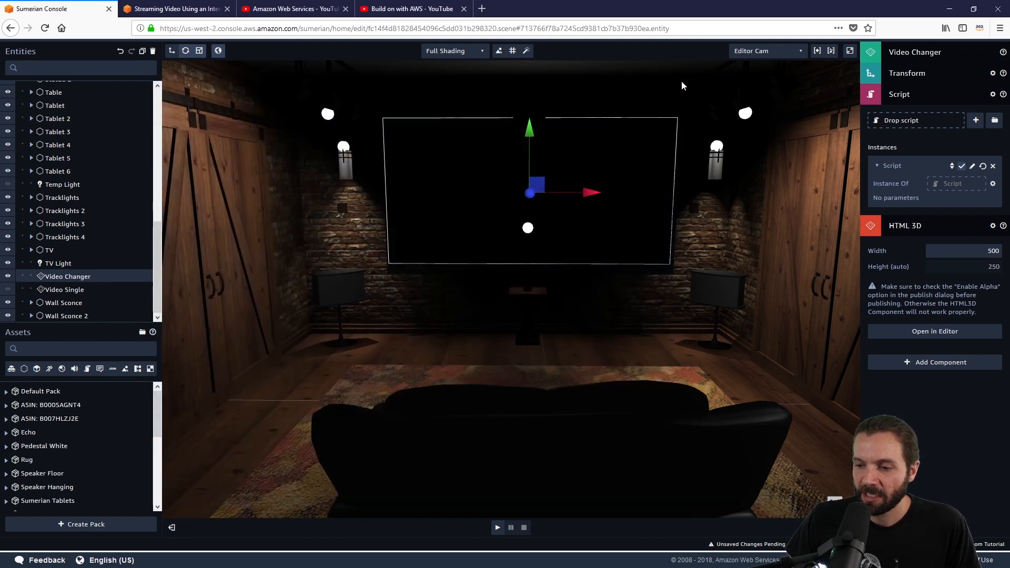
left_click(924, 97)
left_click(924, 115)
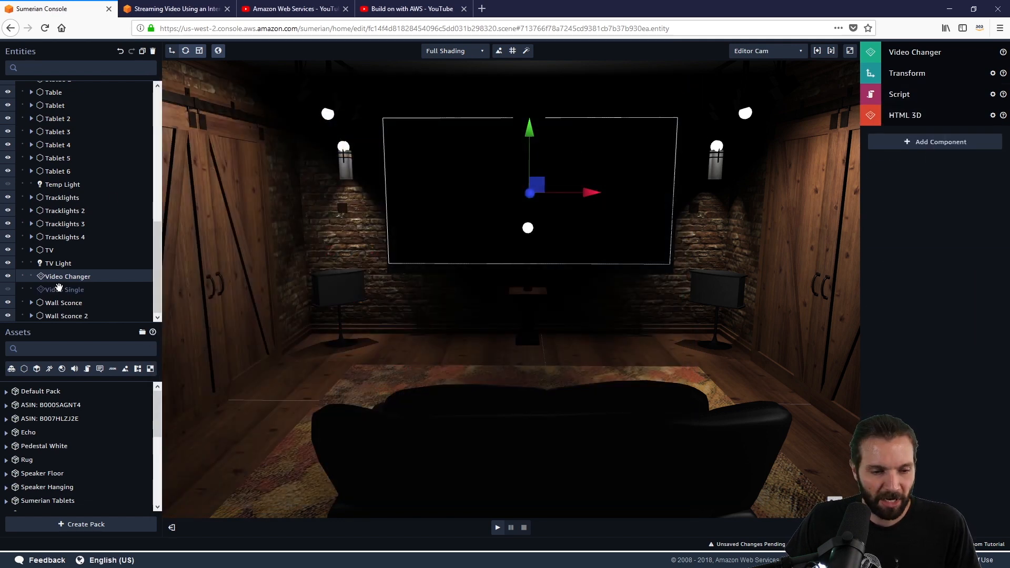
Add a State Machine component to the Echo entity and create a new behavior in it.
scroll(78, 153, "up", 8)
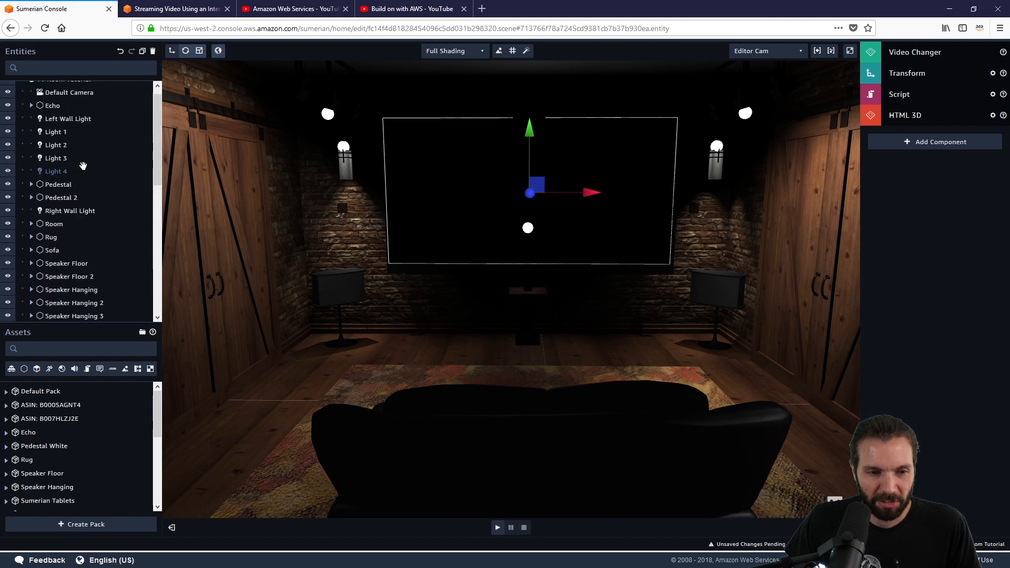
left_click(55, 115)
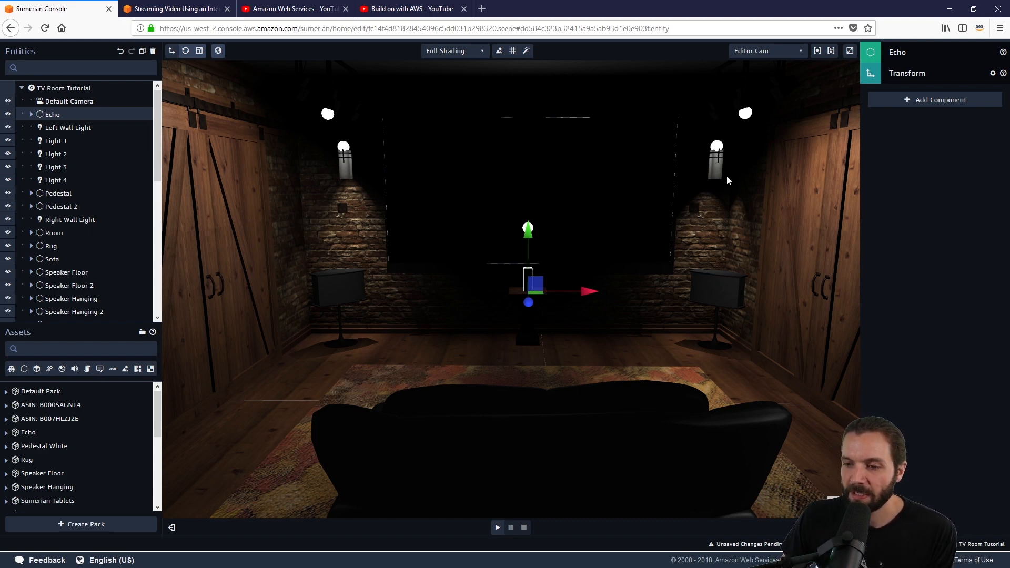
left_click(948, 104)
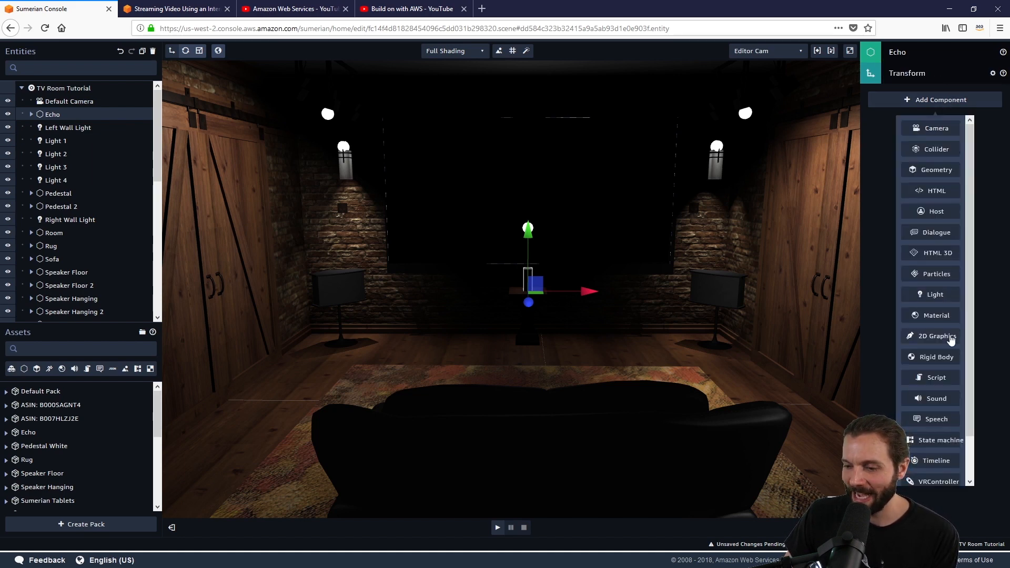
left_click(940, 441)
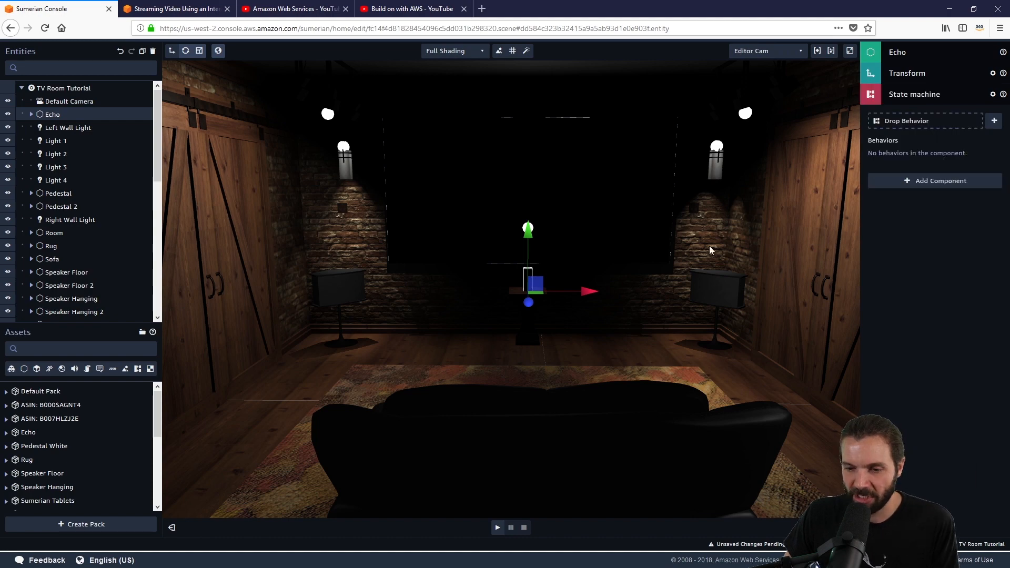
left_click(994, 122)
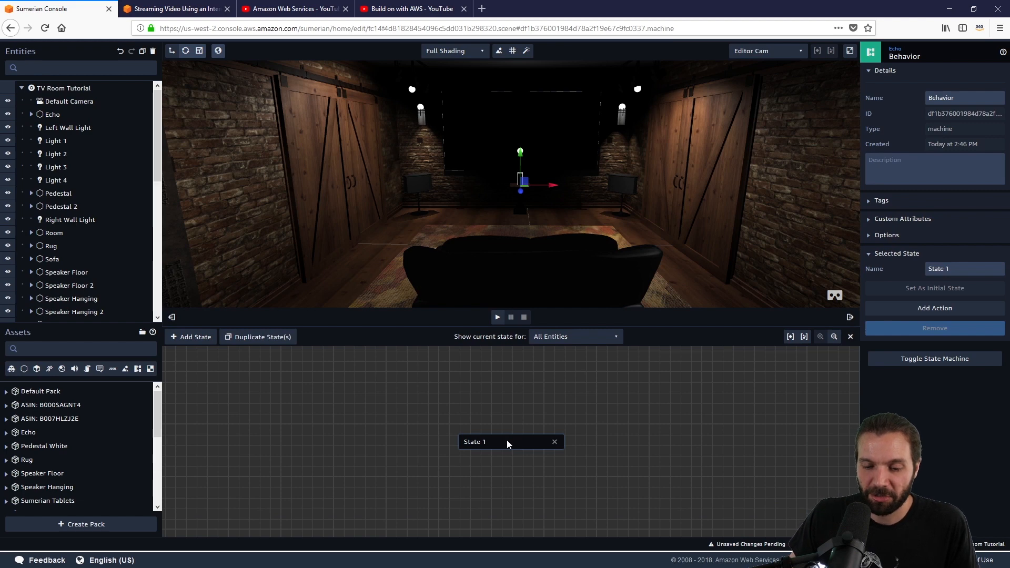
Rename the Echo entity's behavior to Echo Changer and move State 1 toward the left side of the state graph.
left_click_drag(497, 441, 469, 435)
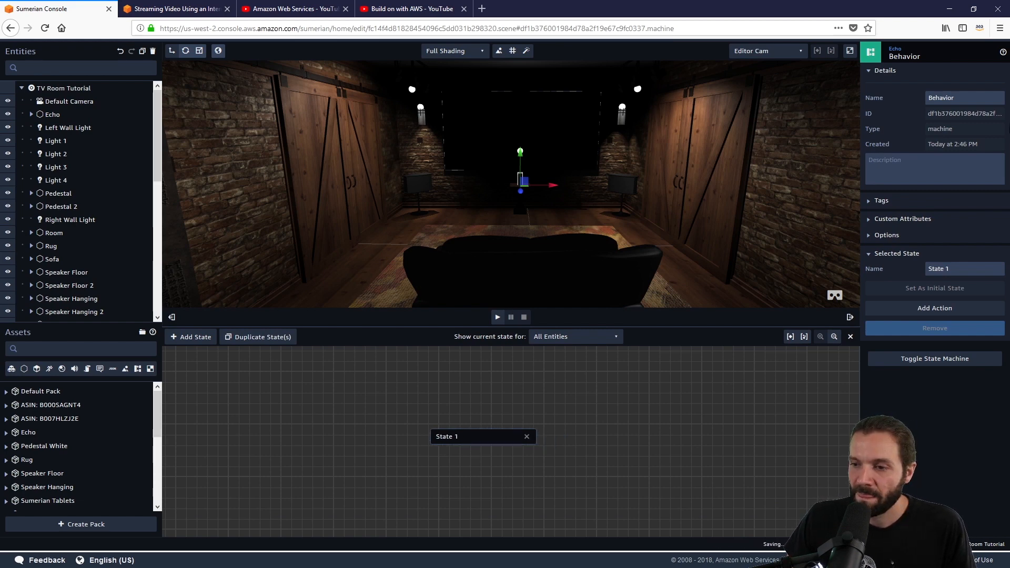
left_click_drag(955, 98, 910, 93)
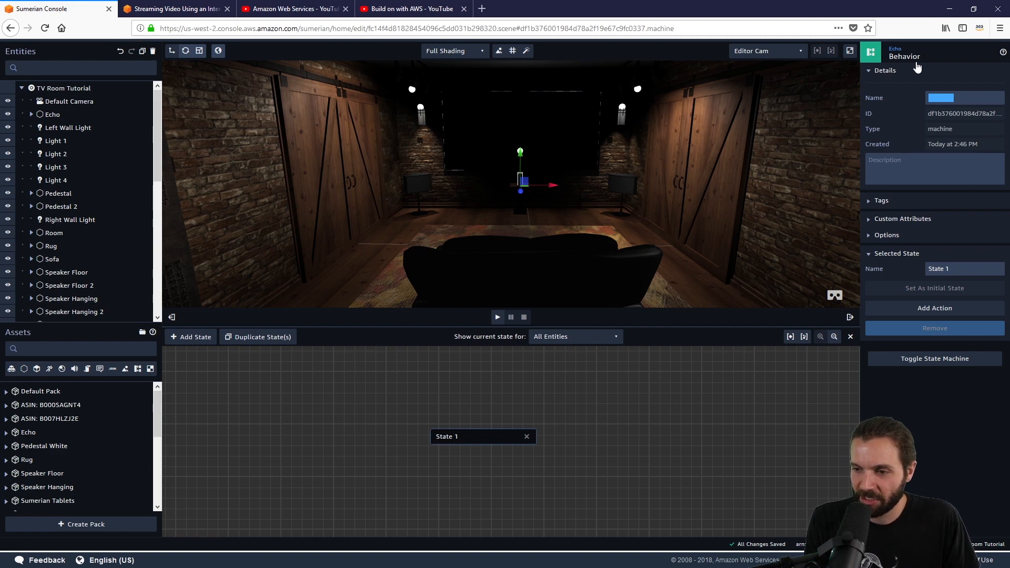
type("Echo Changer")
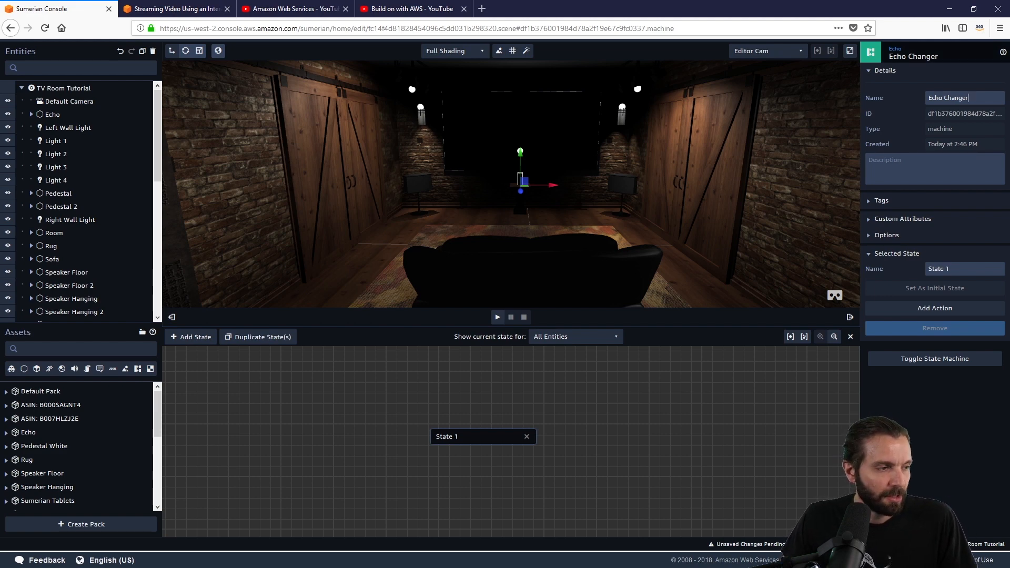
left_click_drag(468, 437, 298, 428)
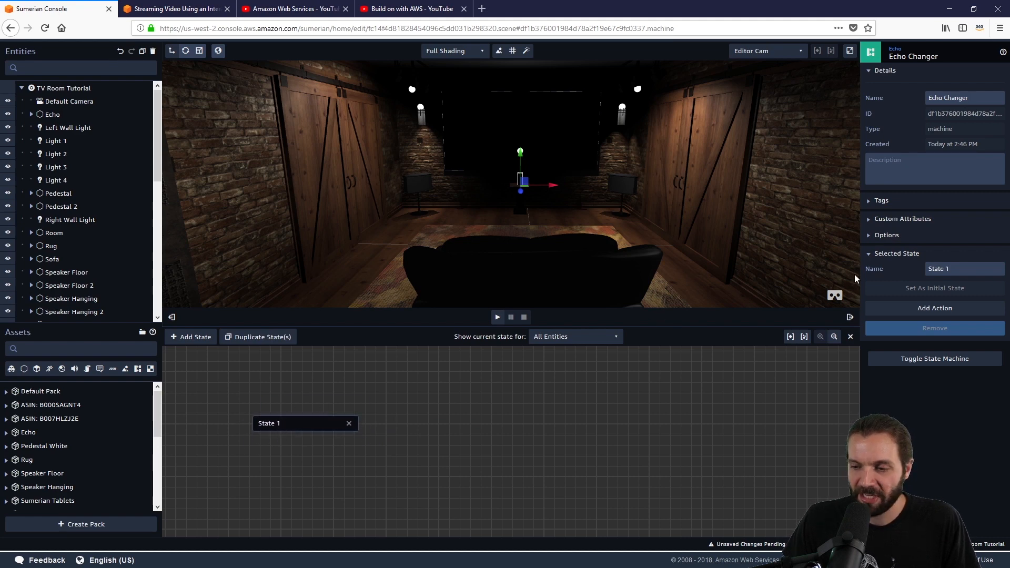
Add an Entity Hover Enter action to State 1 of the Echo Changer behavior.
left_click(934, 309)
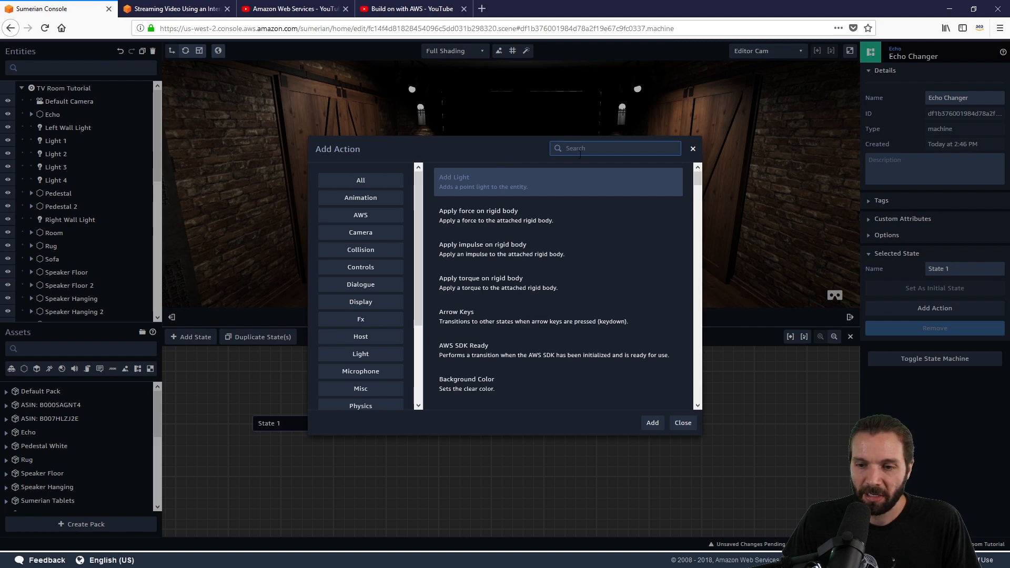
type("enti")
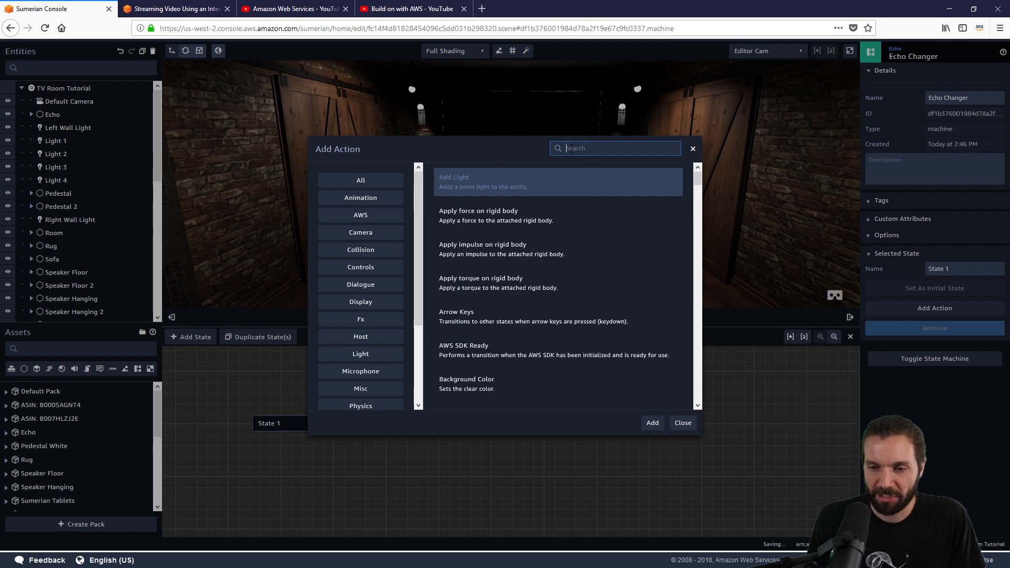
type("t")
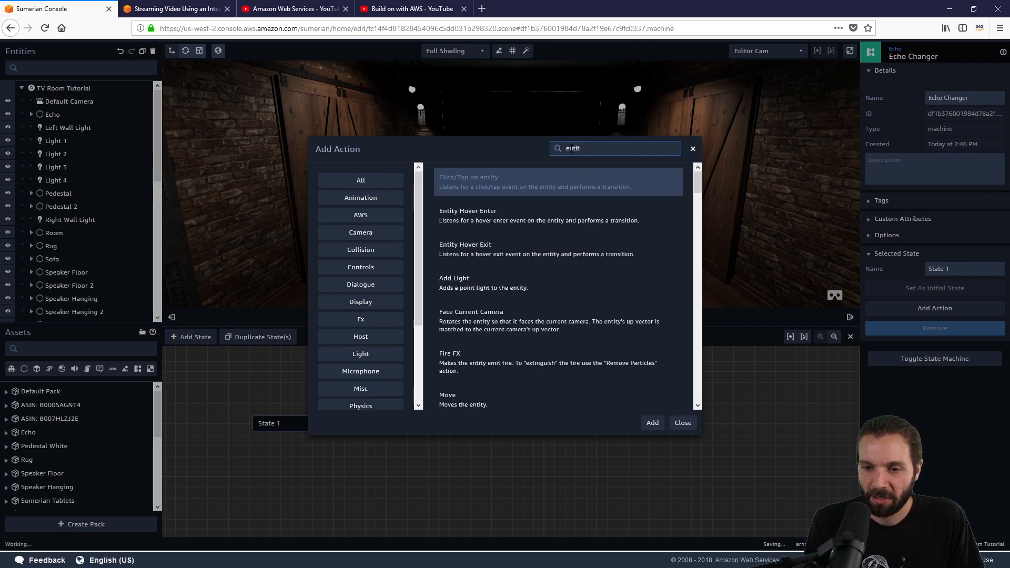
type("y hover")
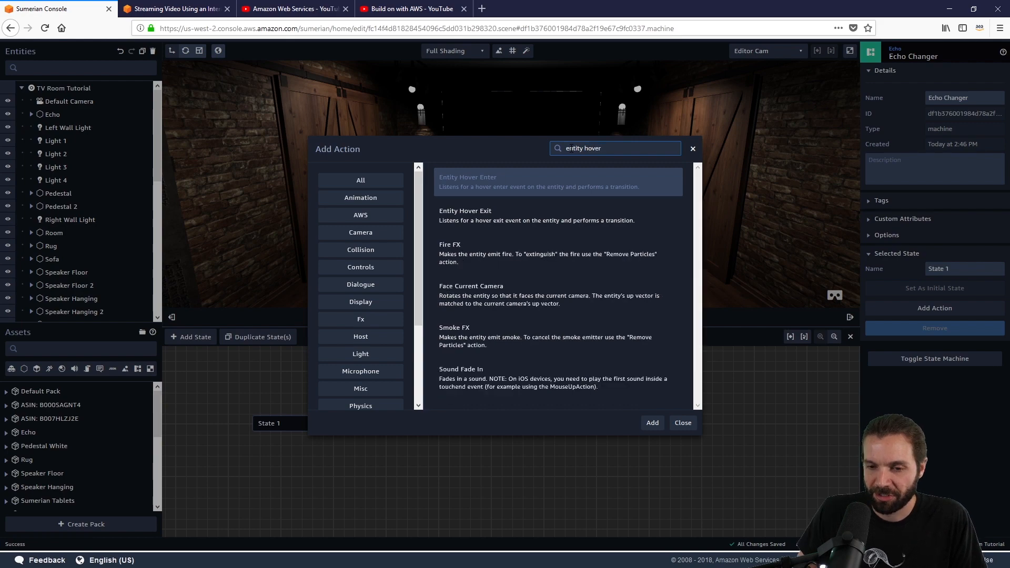
left_click(556, 188)
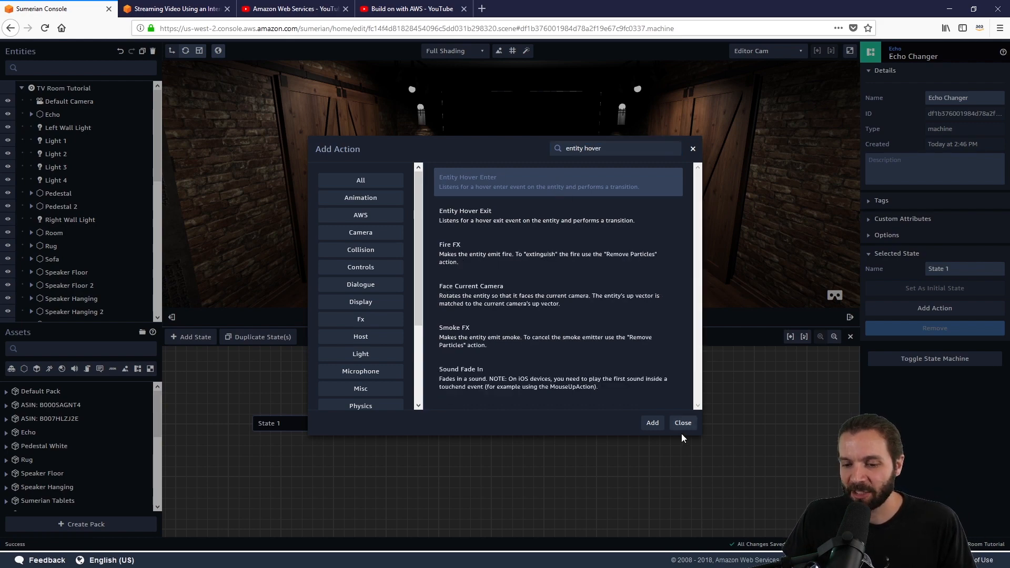
left_click(652, 422)
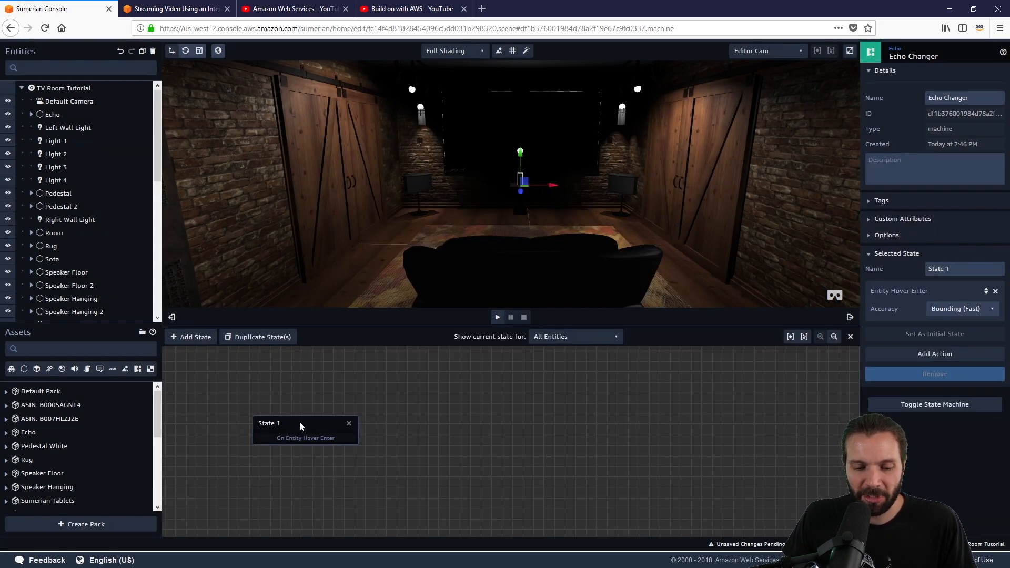
Set the Entity Hover Enter action's accuracy to Per pixel (Slow) and slightly reposition State 1 in the graph.
left_click_drag(298, 422, 281, 428)
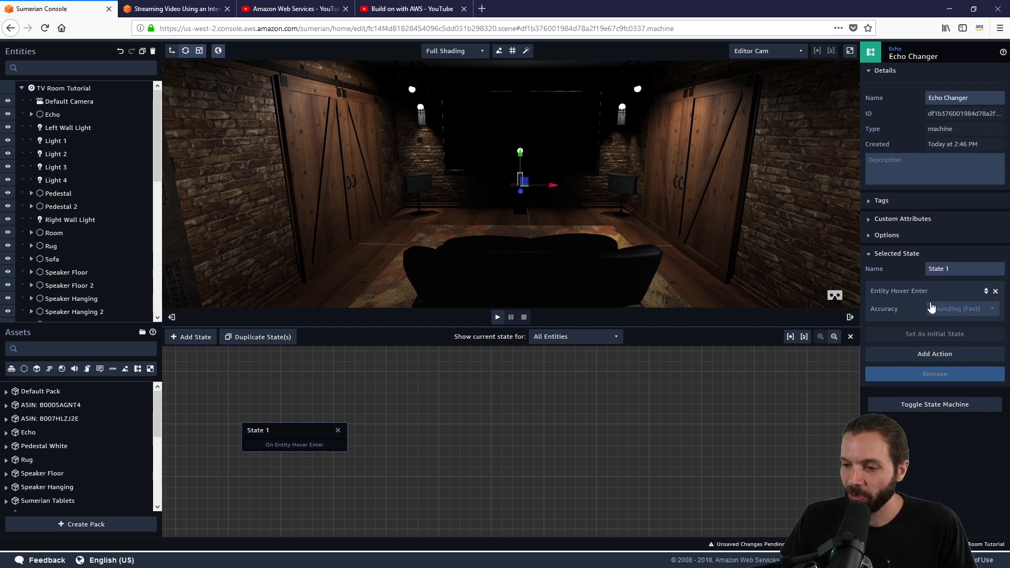
left_click(959, 310)
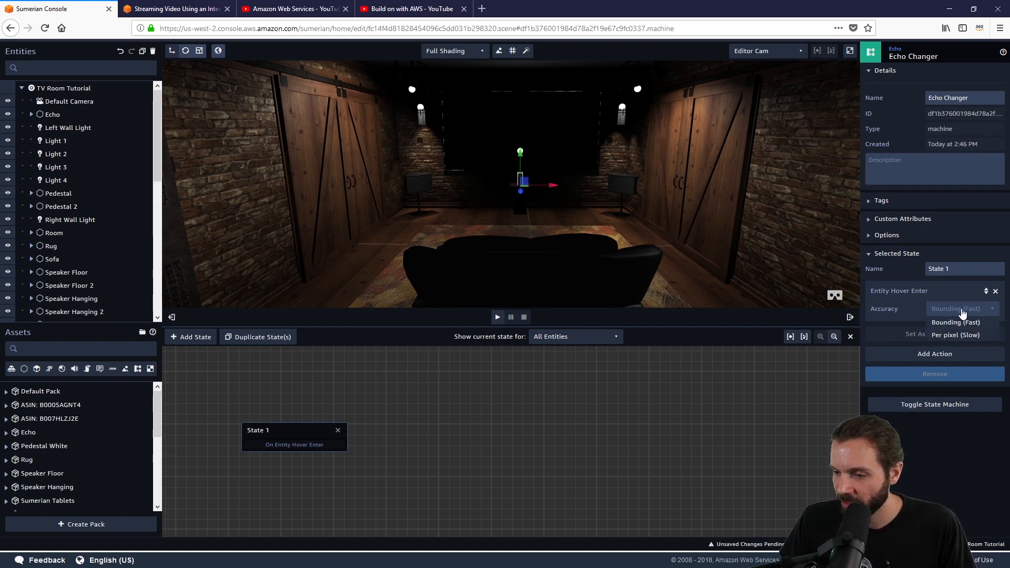
left_click(960, 335)
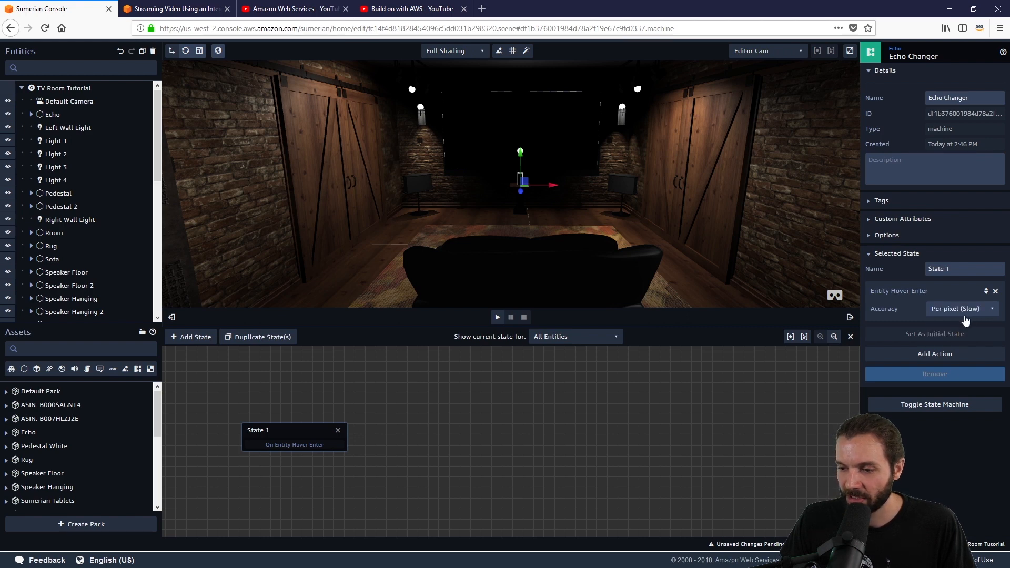
left_click_drag(301, 429, 304, 428)
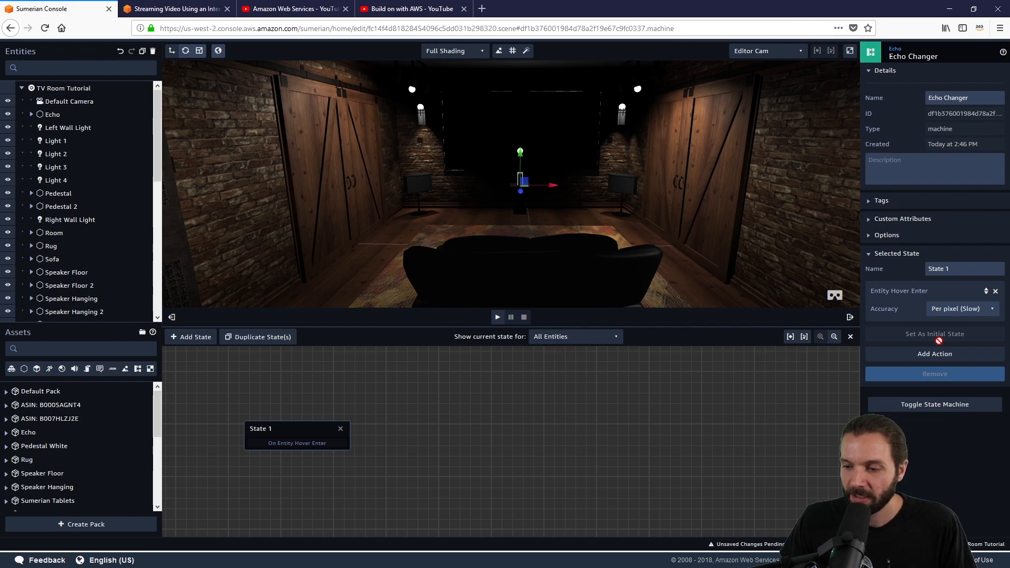
Add a Wait action to State 1 and shift State 1 slightly further left in the state graph.
left_click(960, 355)
type("wait")
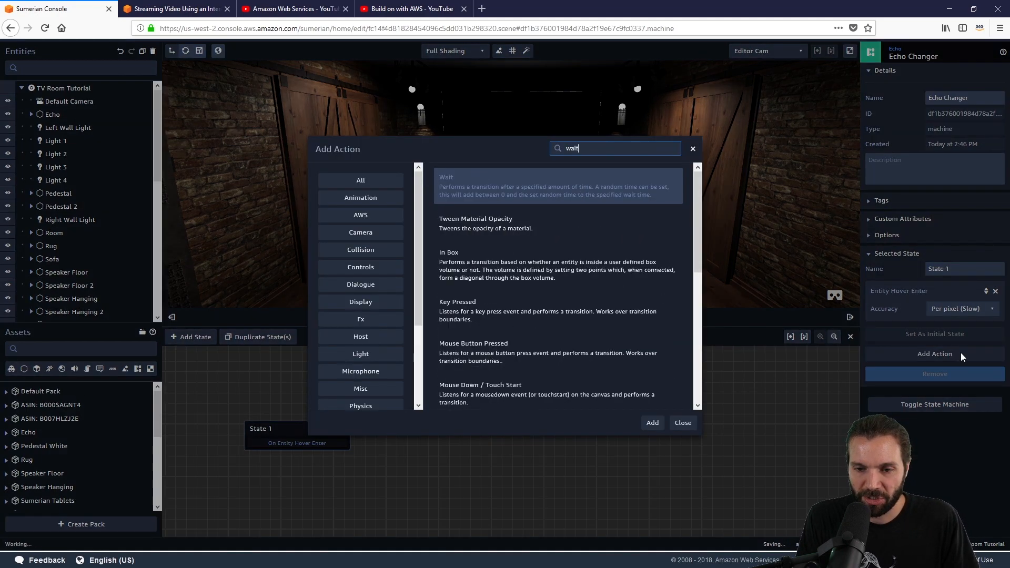
key("Return")
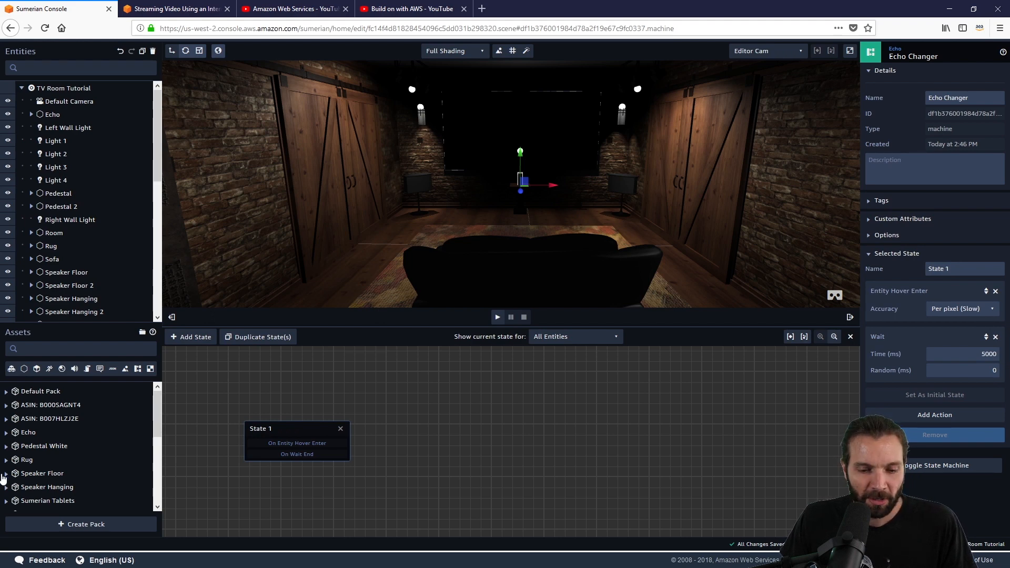
left_click_drag(311, 428, 289, 423)
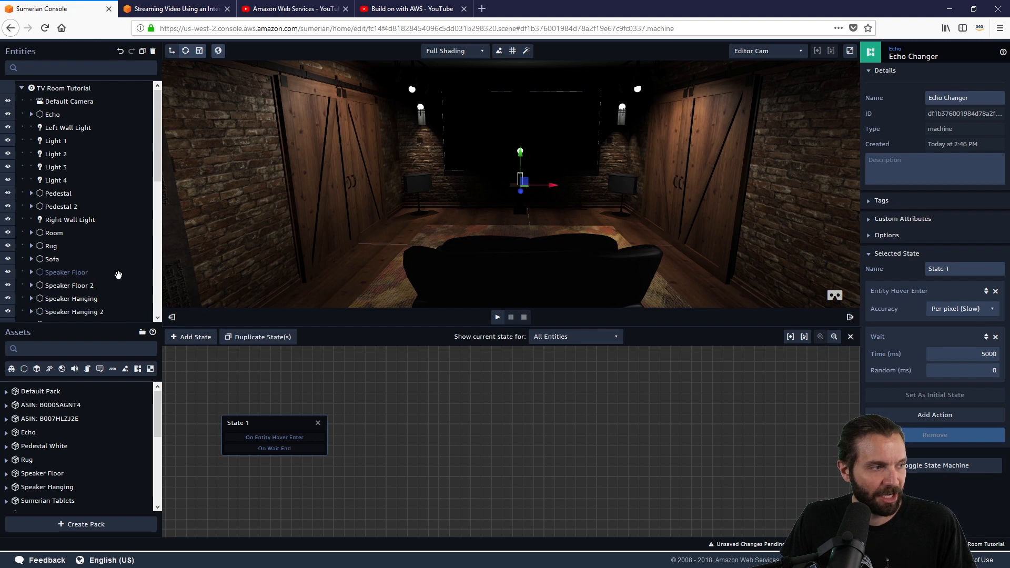
Add a new state above and to the right of State 1 and name it hoverON.
left_click(189, 337)
left_click_drag(510, 444, 396, 396)
triple_click(954, 266)
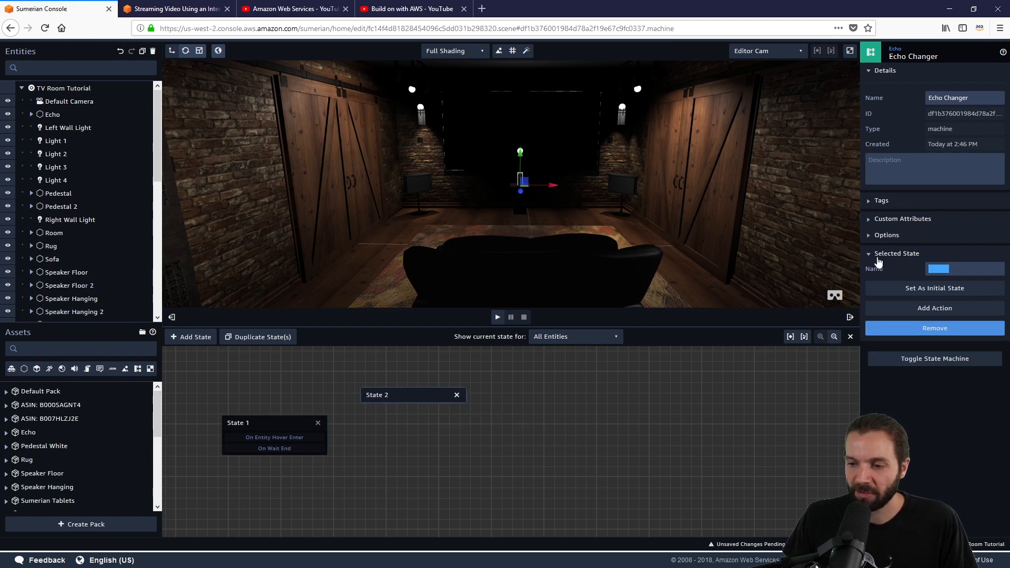
type("hoverON")
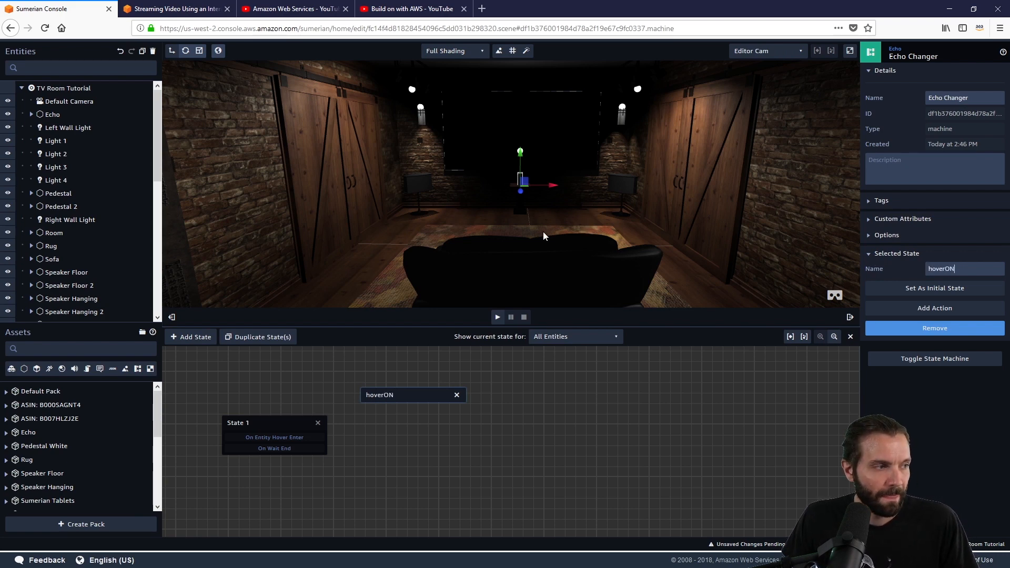
Add the Click/Tap on entity and Entity Hover Exit actions to the hoverON state.
left_click(935, 309)
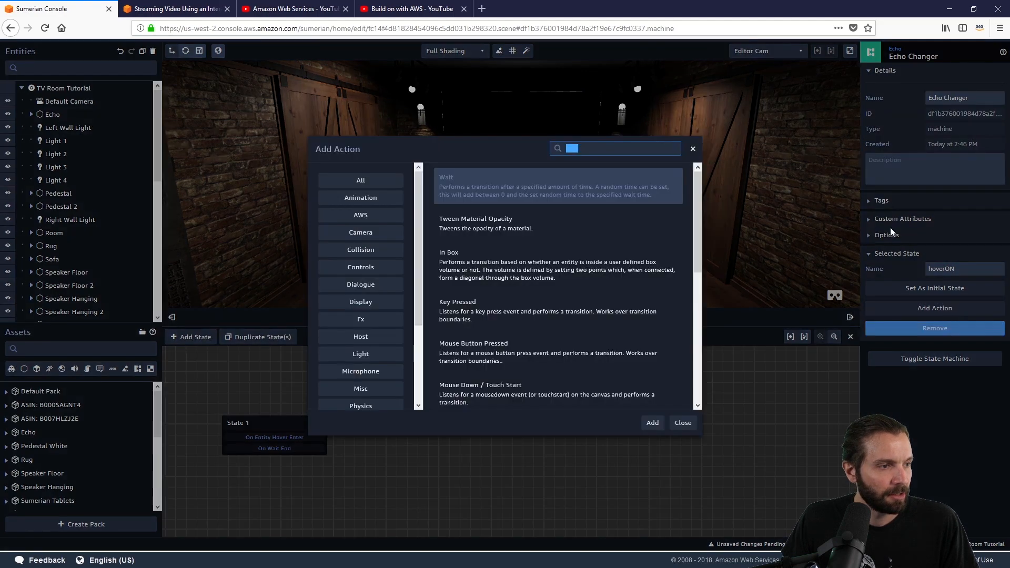
type("click")
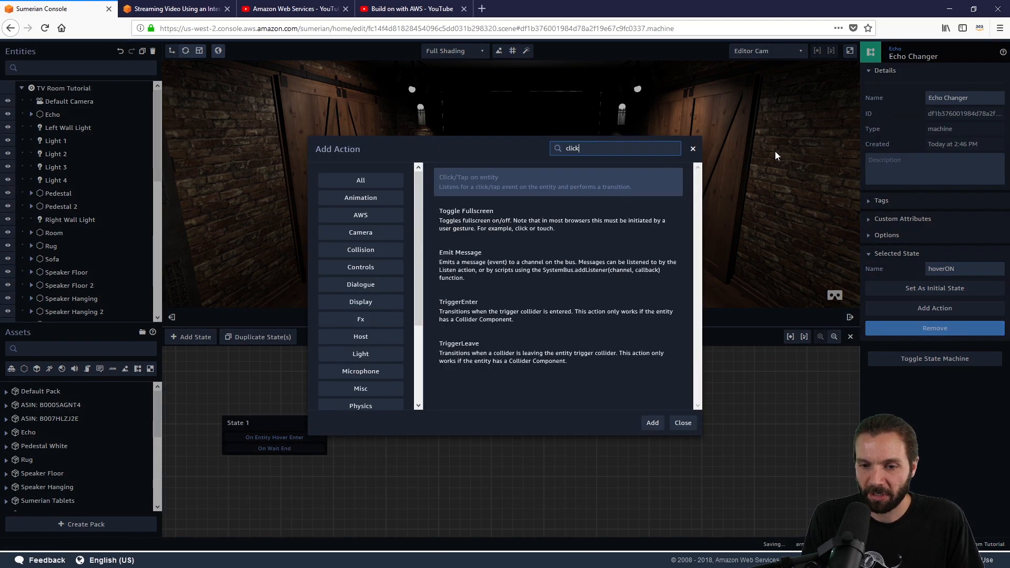
key("Return")
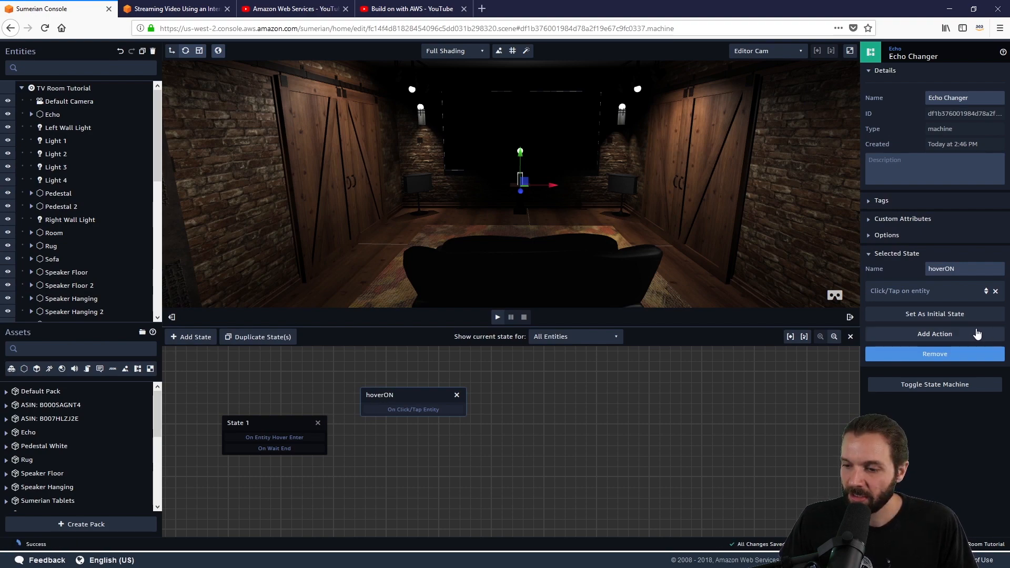
left_click(945, 336)
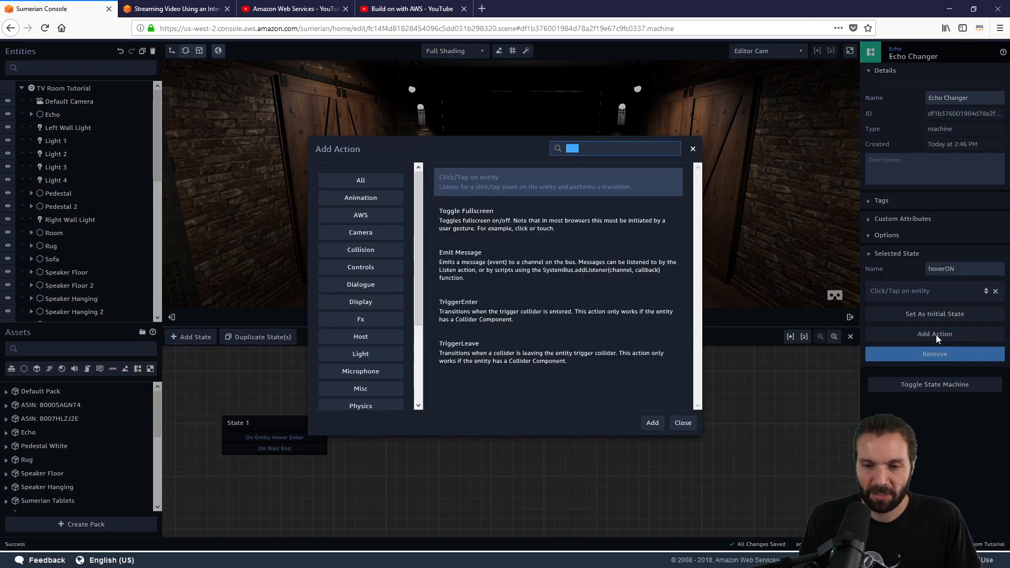
type("entity")
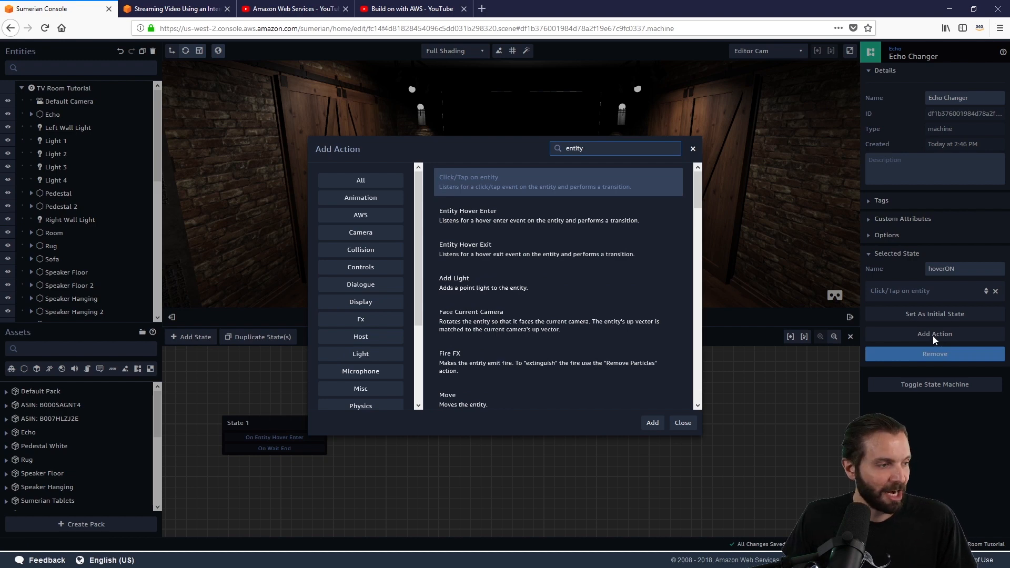
left_click(541, 254)
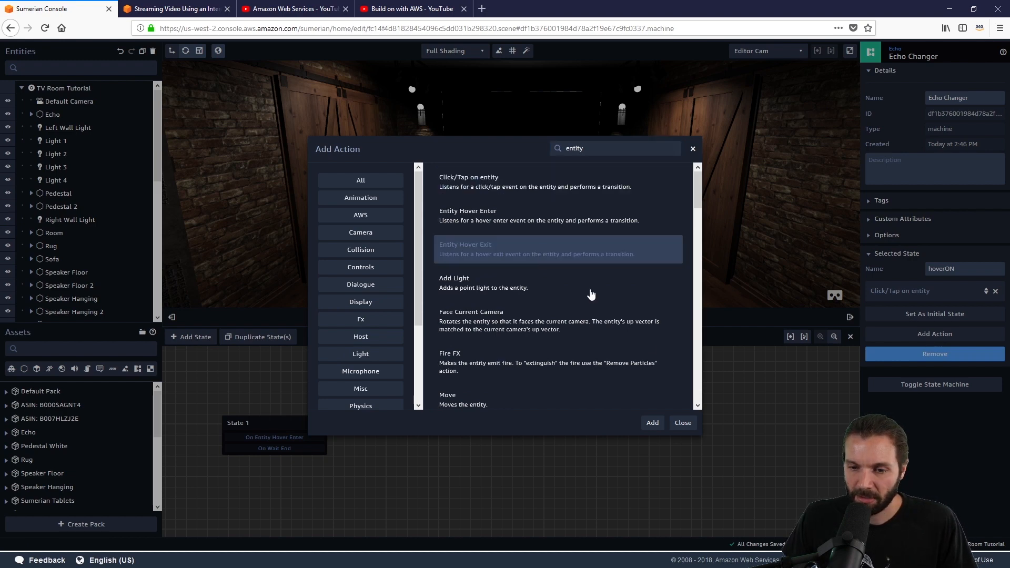
left_click(652, 422)
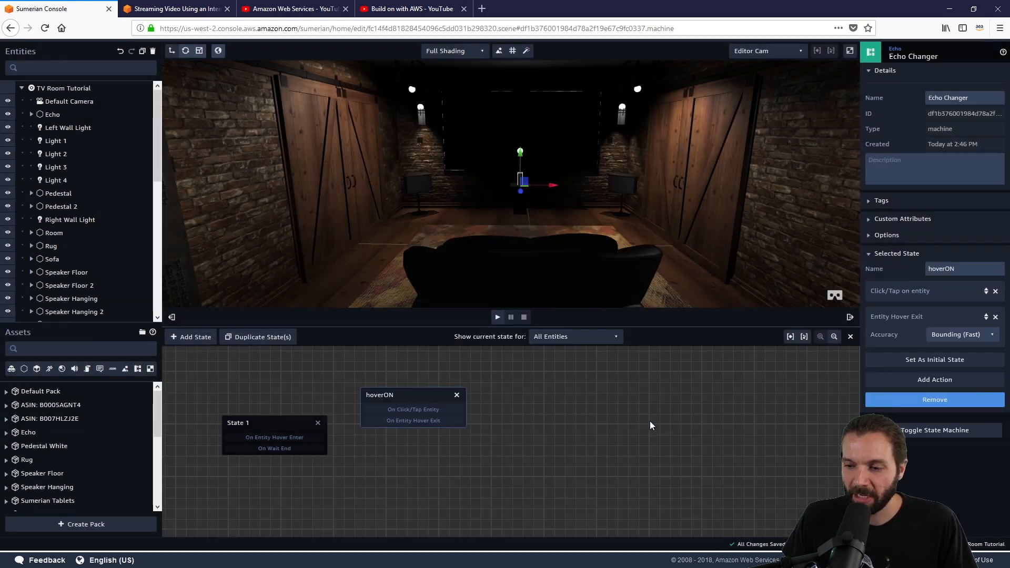
Add a Scale action to hoverON and set its Entity Hover Exit accuracy to Per pixel (Slow).
left_click(954, 384)
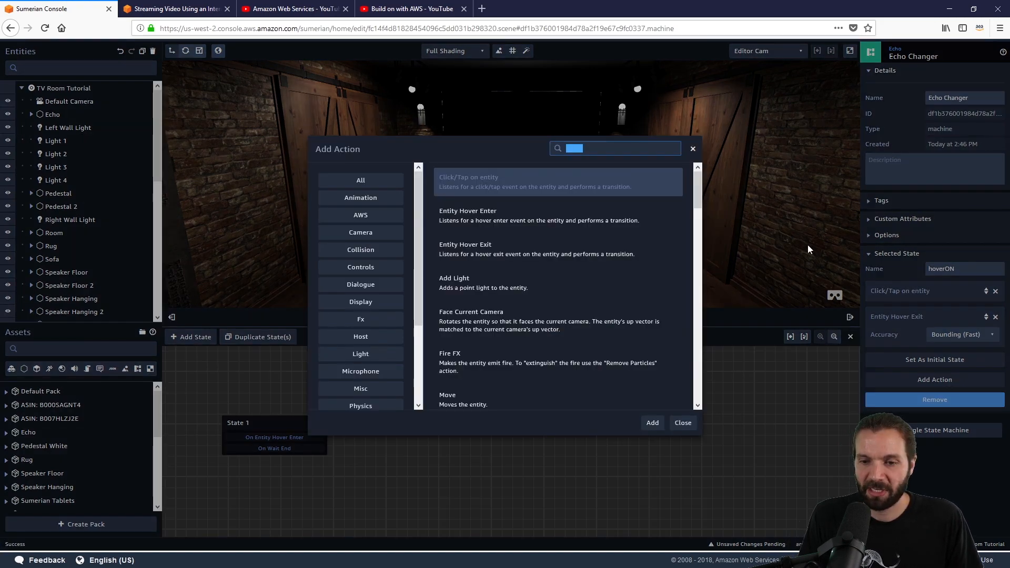
type("scale")
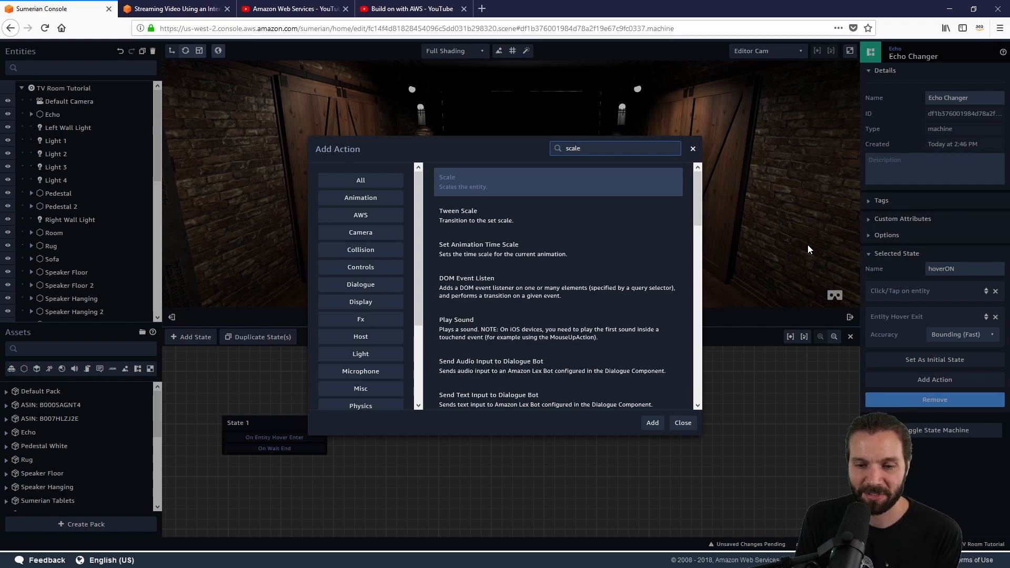
key("Return")
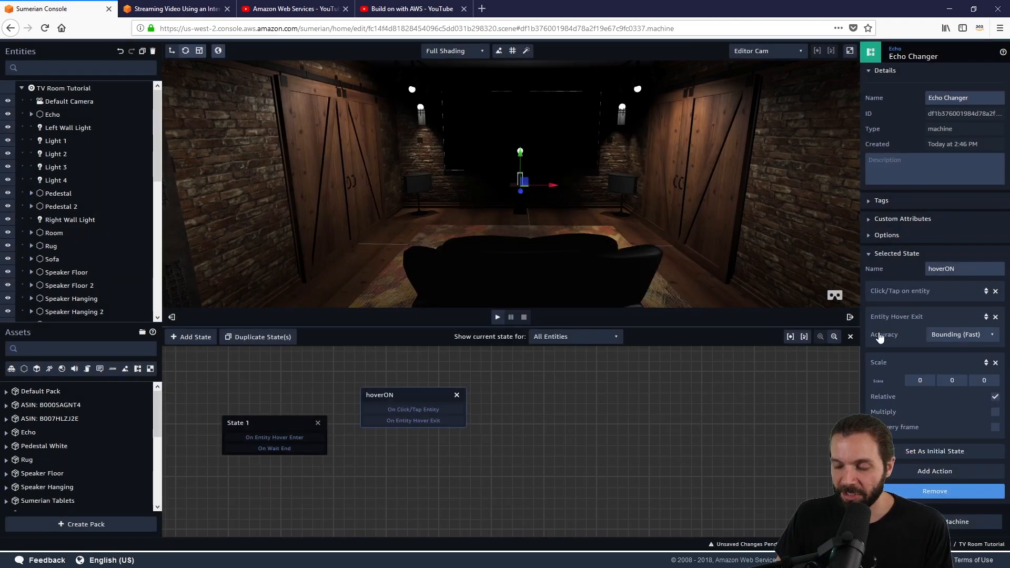
mouse_move(402, 397)
left_mouse_down()
mouse_move(419, 396)
mouse_move(417, 385)
left_mouse_up()
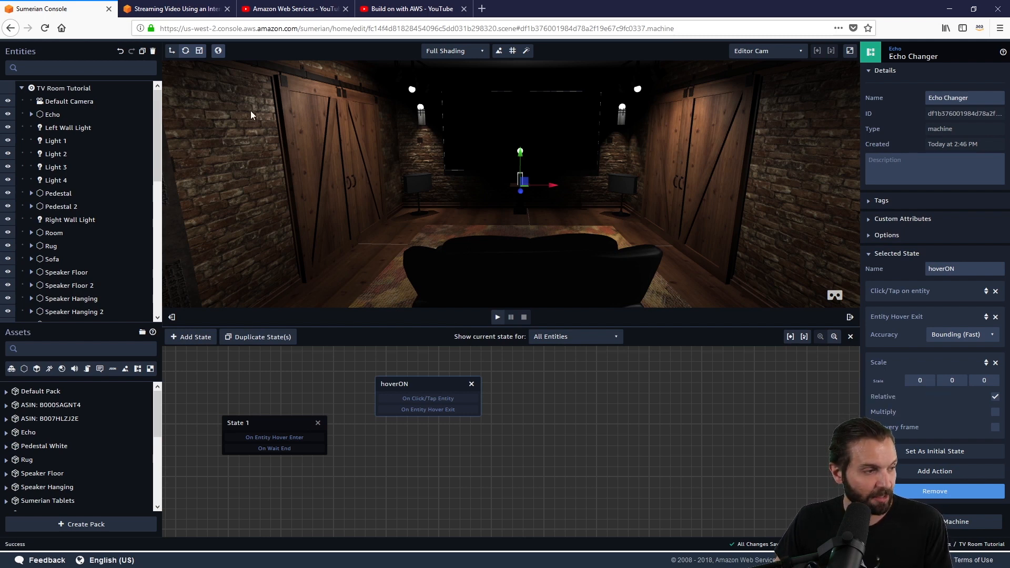
left_click(939, 334)
left_click(942, 362)
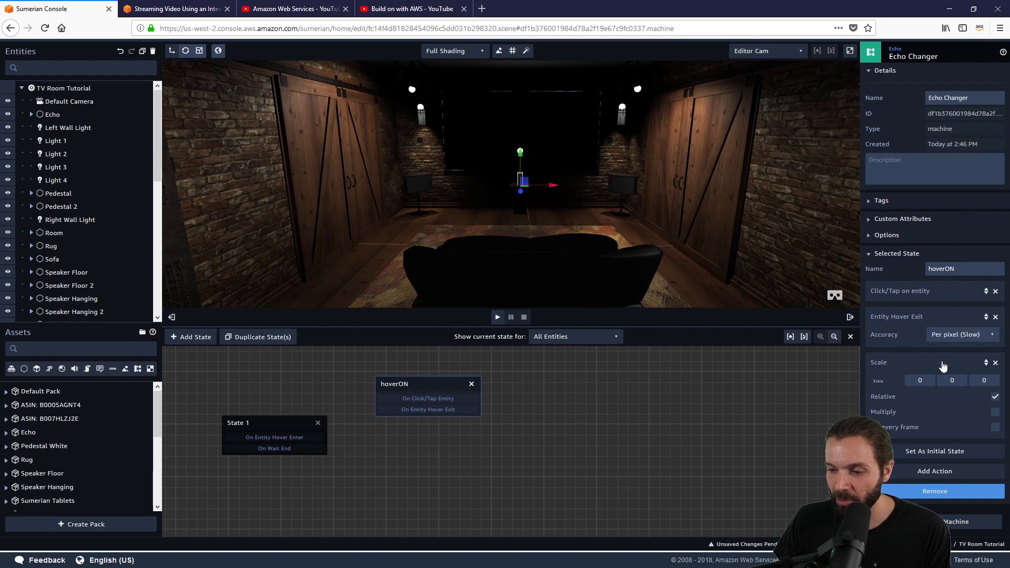
Set hoverON's Scale action to 1.05 on all three axes and turn off its Relative option.
left_click(920, 379)
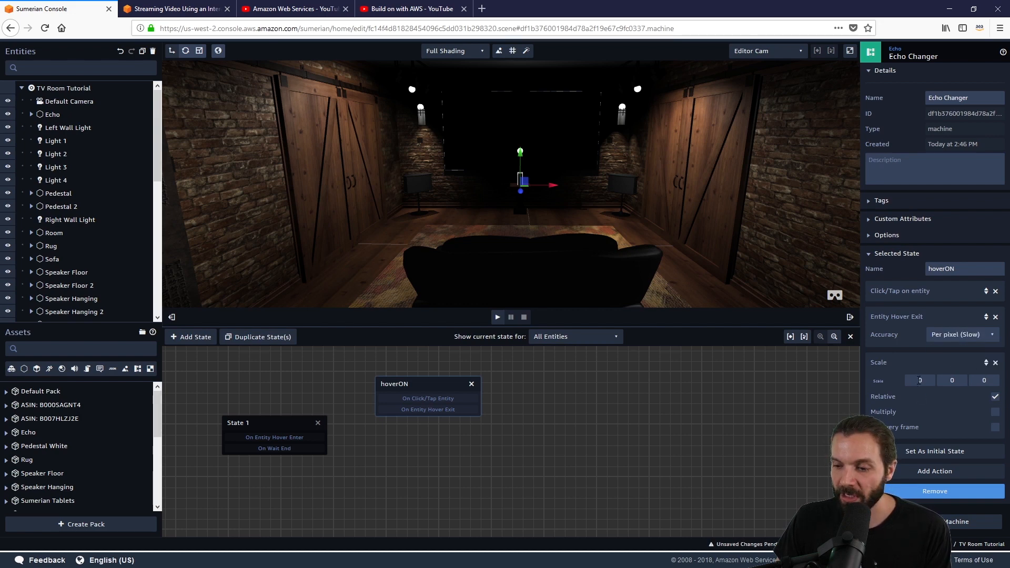
type("1.05")
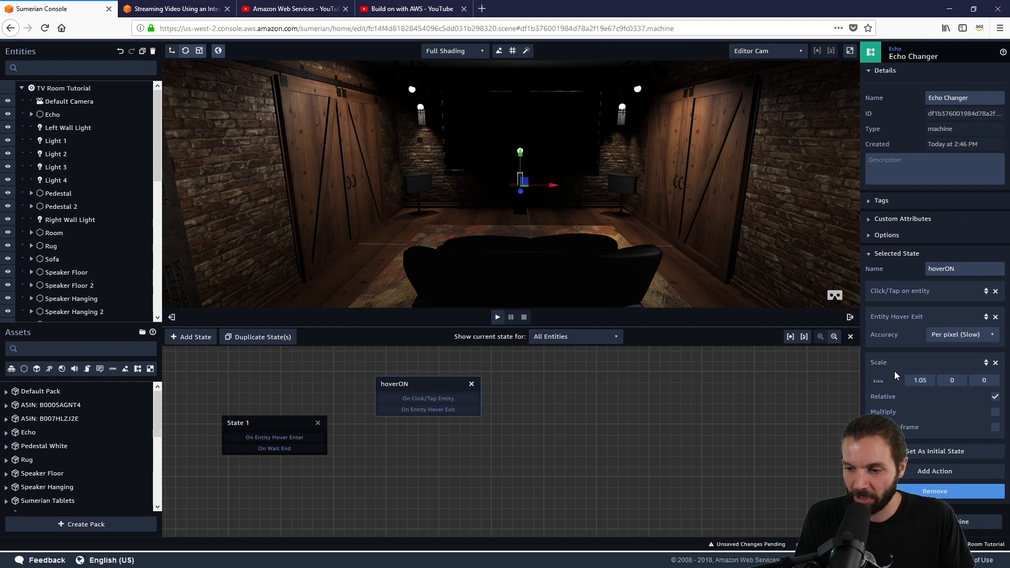
key("Tab")
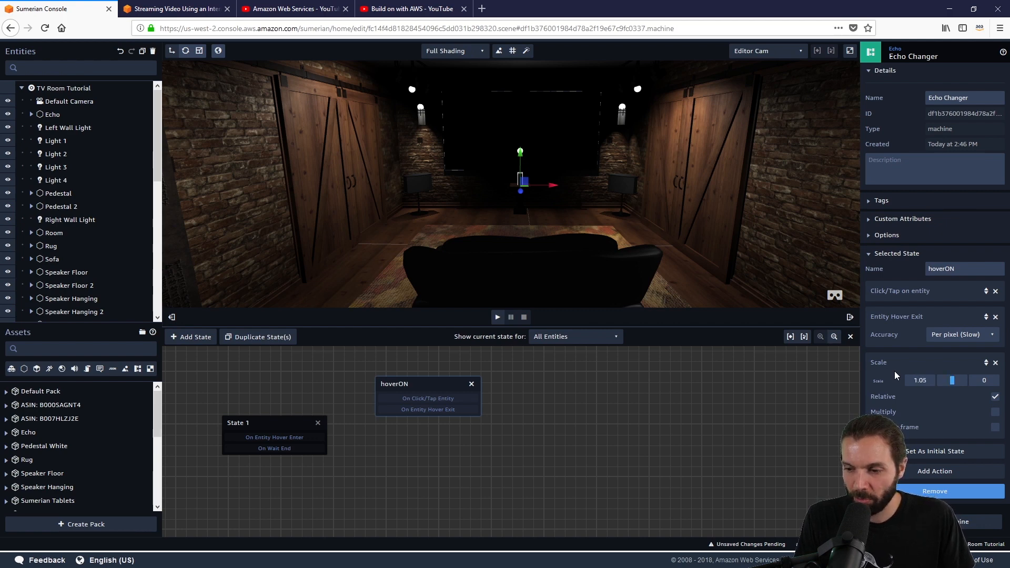
type("1.05")
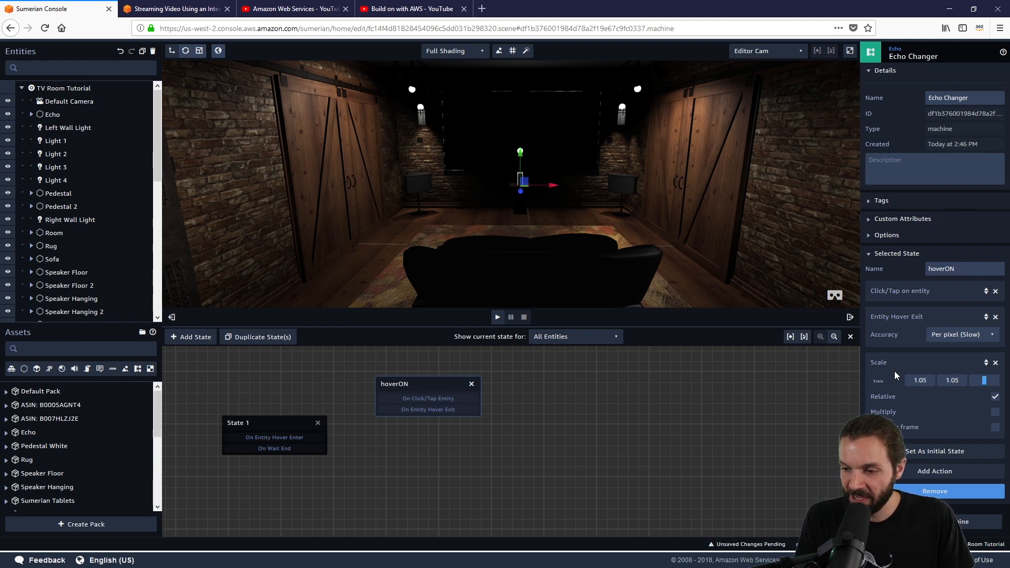
key("Tab")
type("1.05")
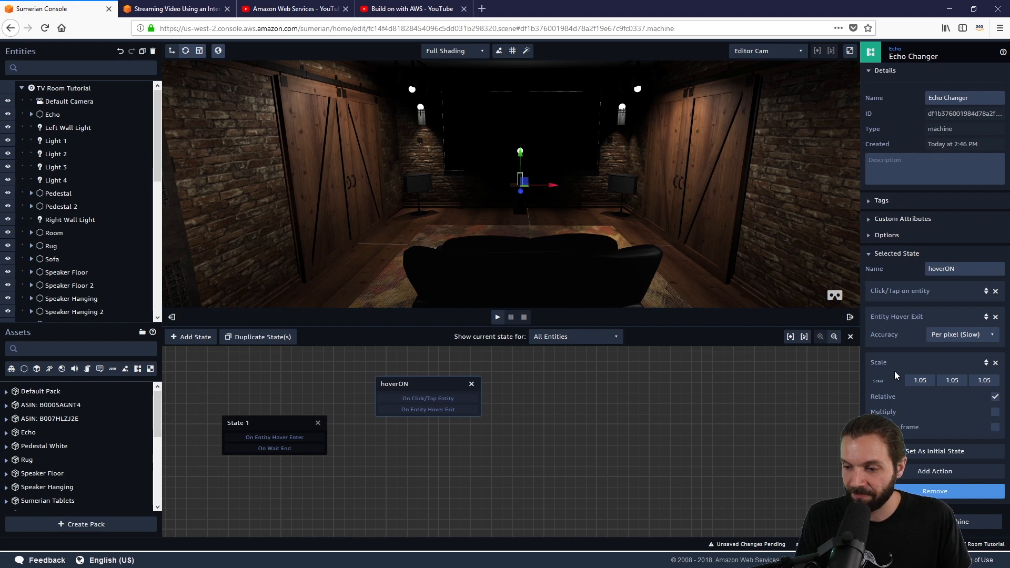
left_click(995, 396)
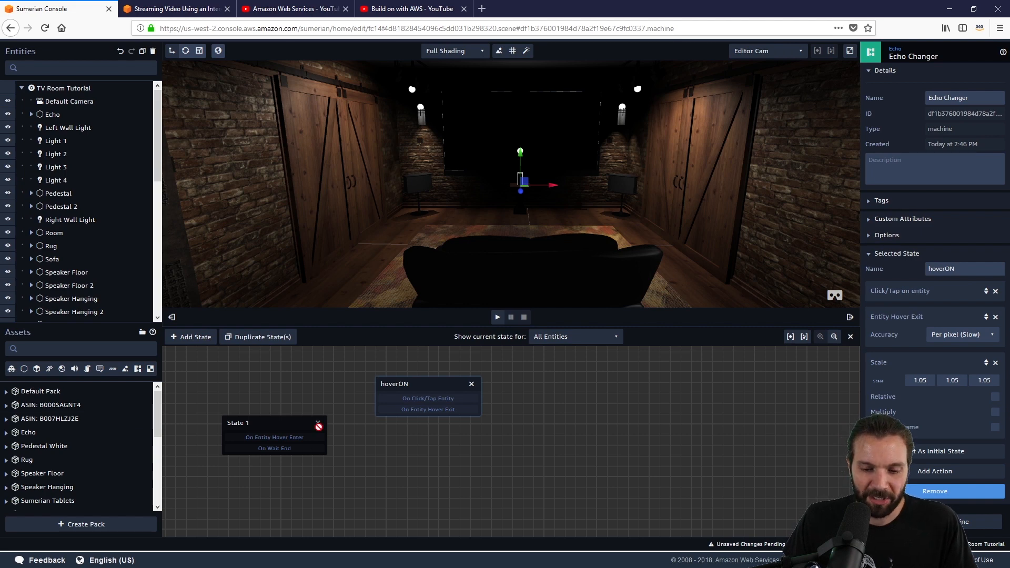
Link State 1's On Entity Hover Enter transition to hoverON and reposition both states in the graph.
left_click_drag(427, 388, 411, 405)
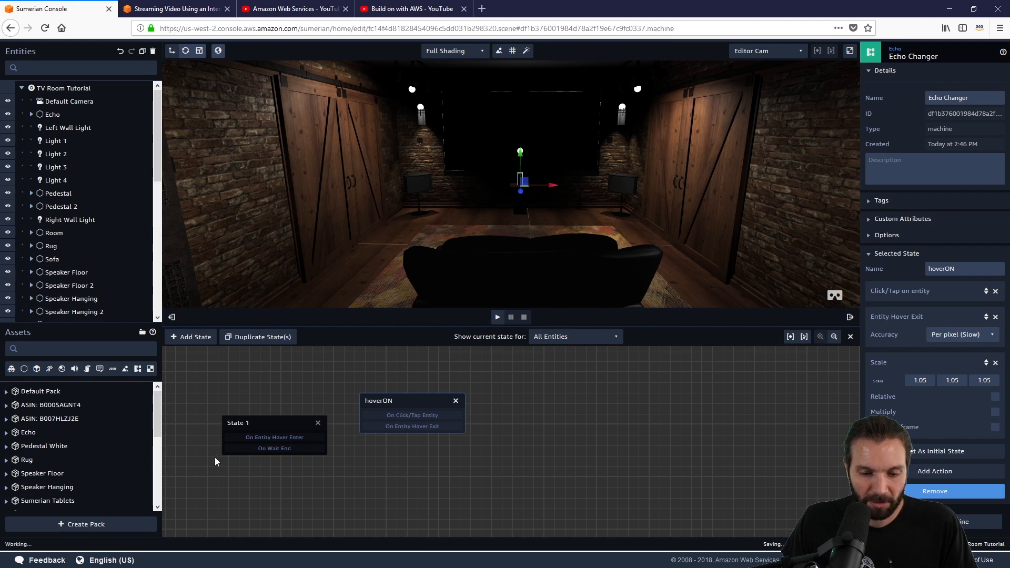
left_click_drag(301, 440, 387, 401)
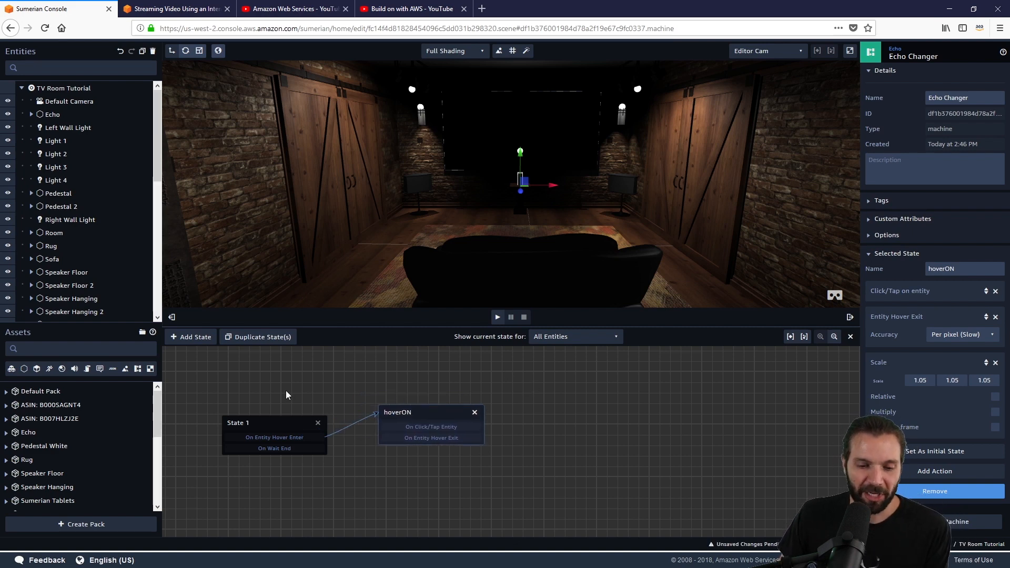
left_click_drag(455, 247, 497, 201)
scroll(496, 197, "up", 5)
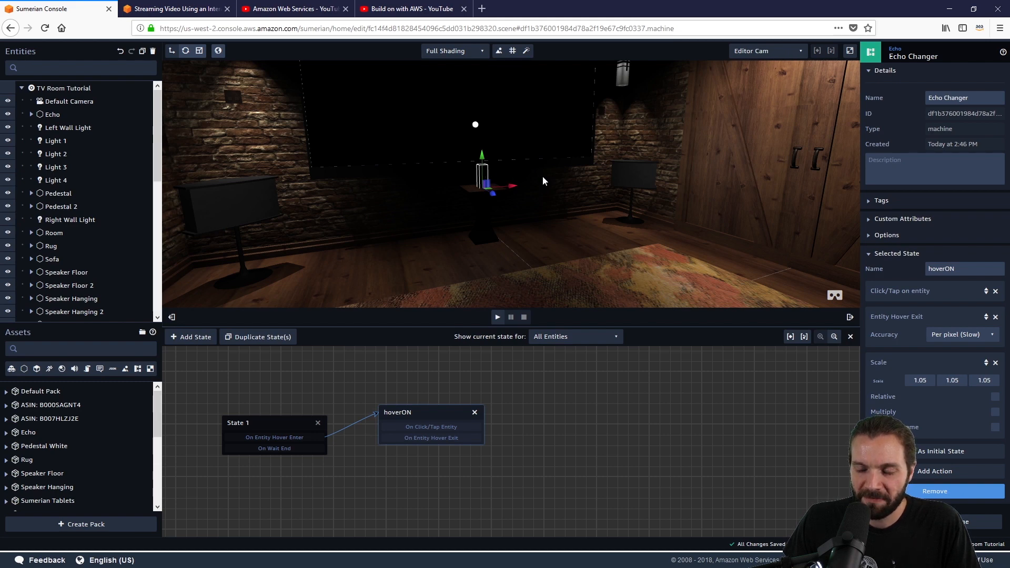
scroll(558, 182, "up", 5)
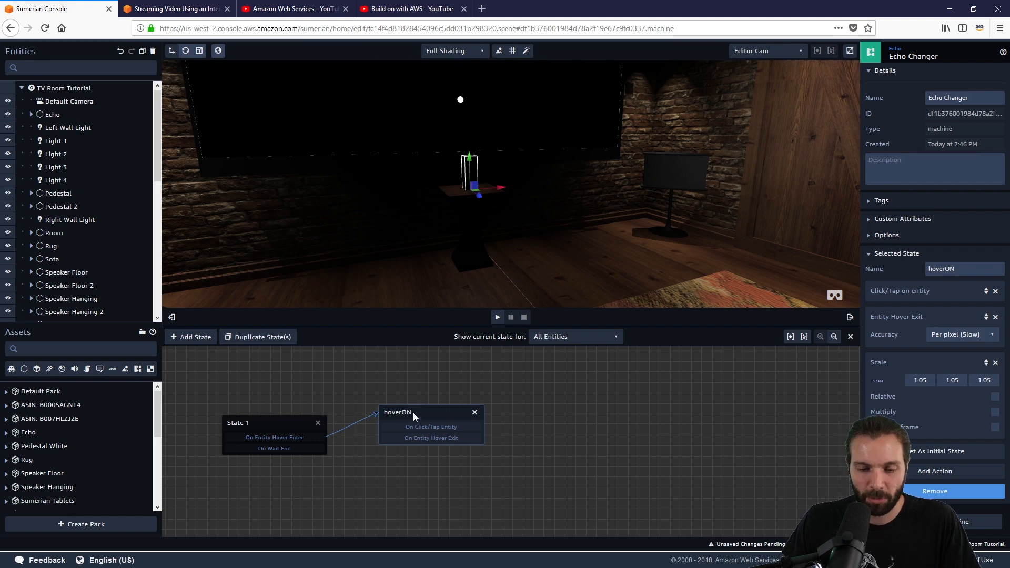
left_click_drag(413, 412, 438, 394)
left_click_drag(280, 420, 301, 423)
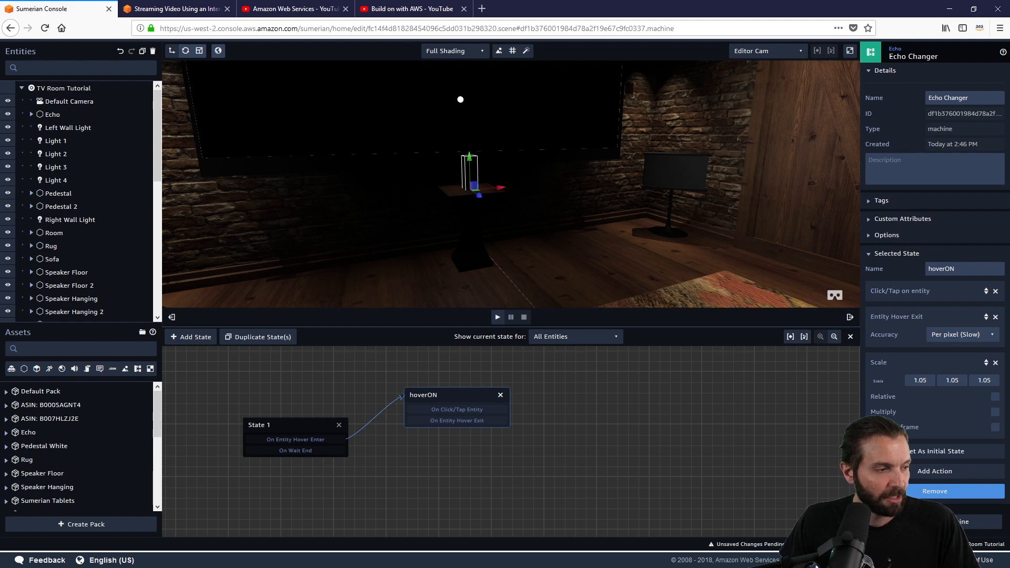
Add another state below and to the right of hoverON and name it hoverOFF.
left_click(199, 339)
left_click(519, 439)
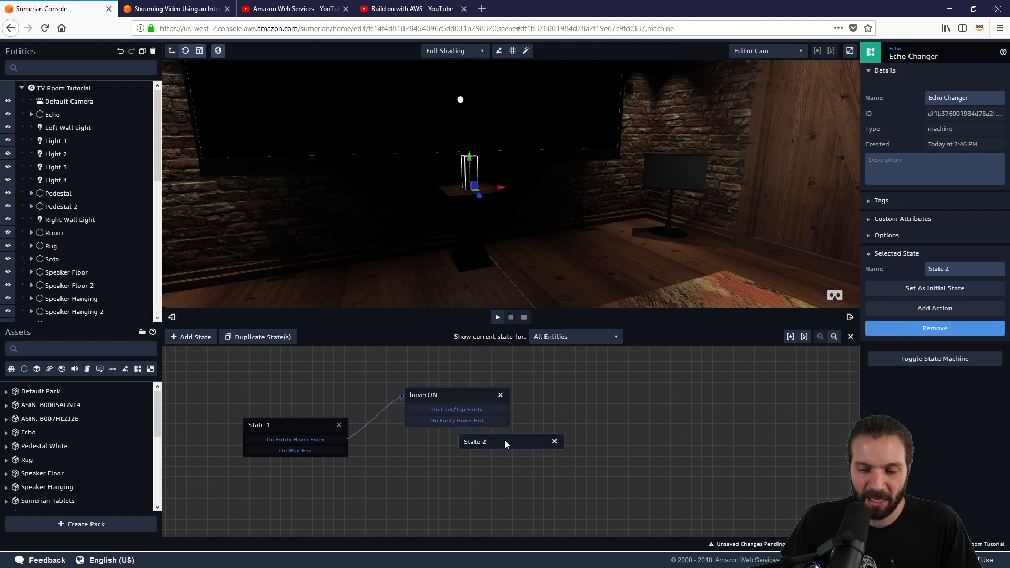
left_click_drag(504, 440, 591, 456)
left_click_drag(953, 268, 905, 269)
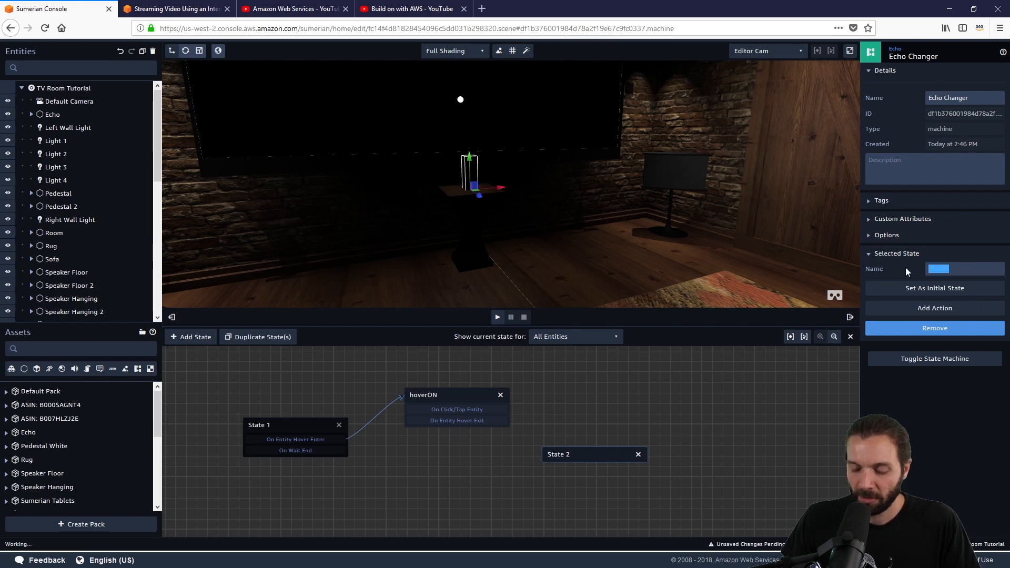
type("hoverOFF")
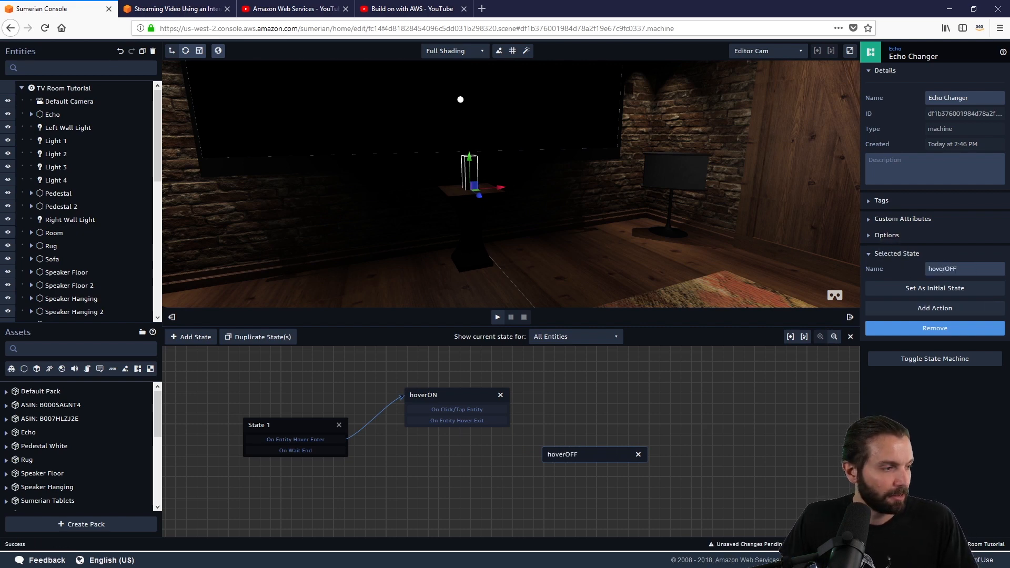
Add a Scale action to the hoverOFF state.
left_click(933, 311)
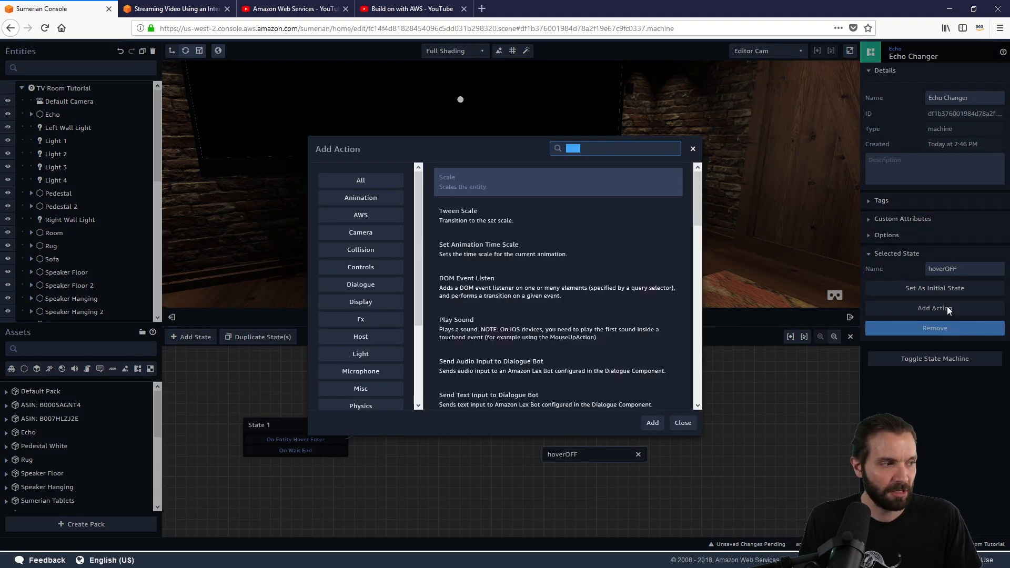
type("scael")
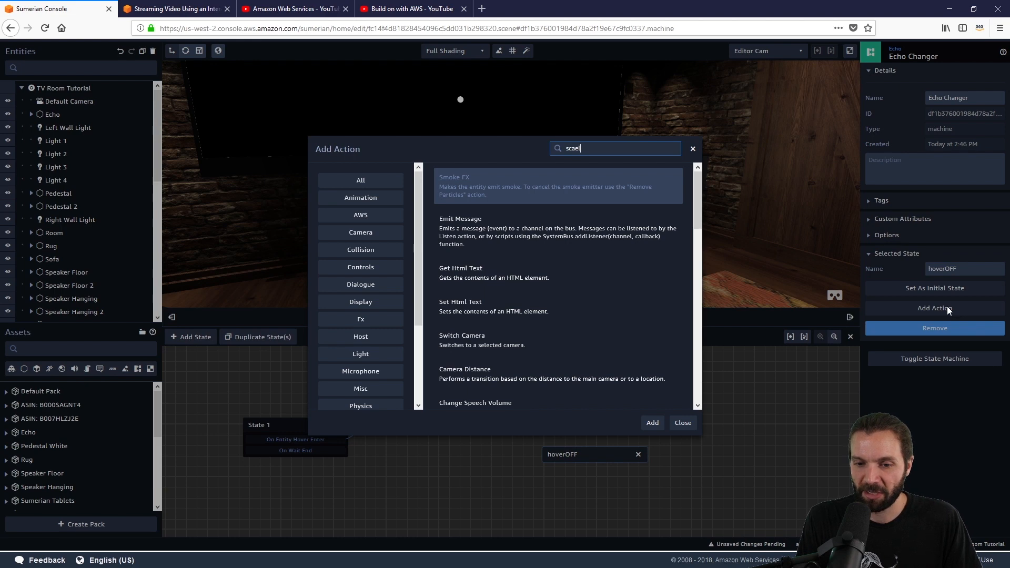
key("BackSpace")
key("BackSpace")
type("le")
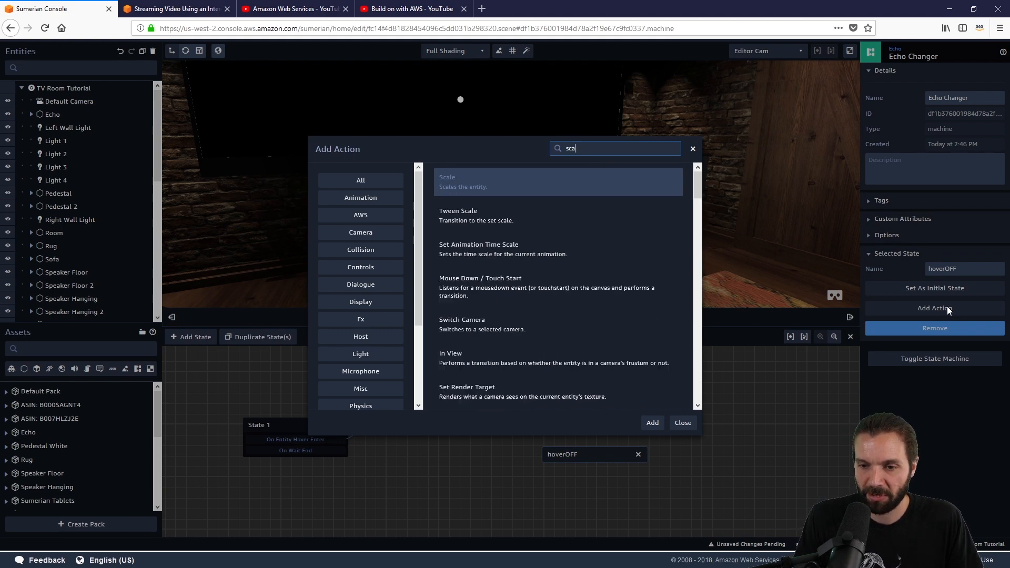
left_click(652, 423)
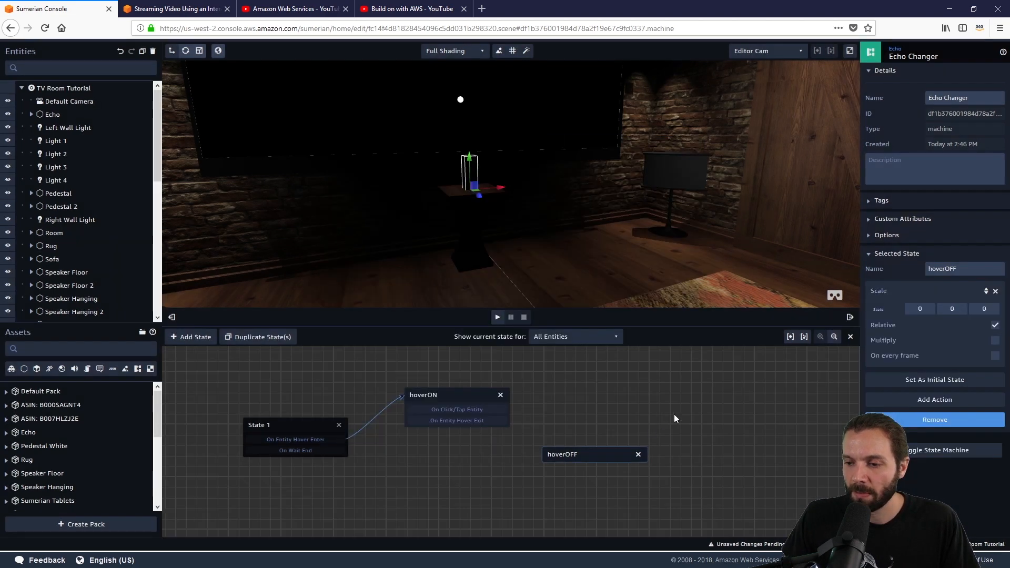
Set hoverOFF's Scale action to 1 on all three axes and turn off its Relative option.
left_click(908, 308)
type("1")
key("Tab")
type("1")
key("Tab")
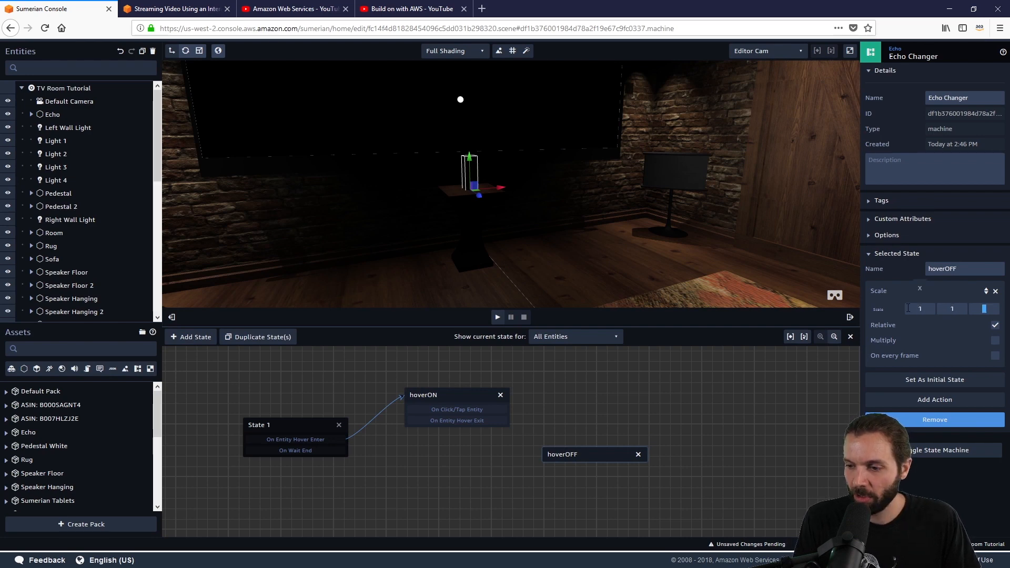
type("1")
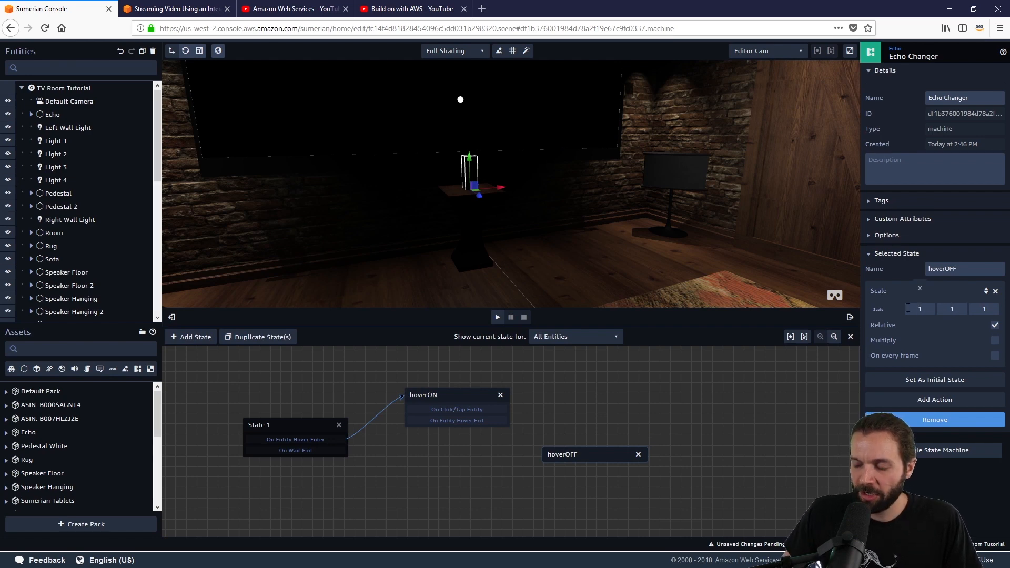
left_click(995, 326)
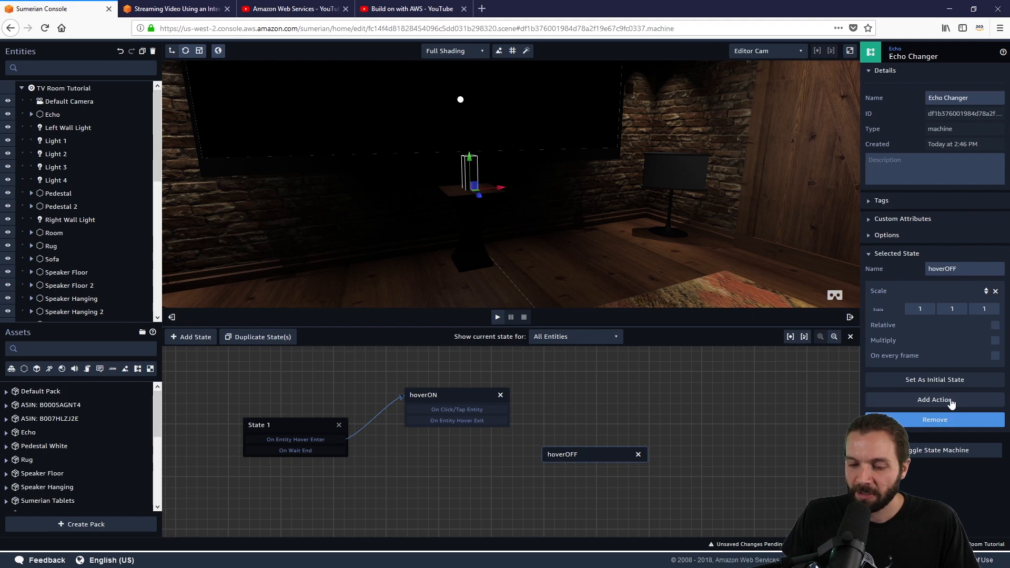
Add a Transition action to the hoverOFF state and reposition the state below hoverON in the graph.
left_click_drag(590, 454, 508, 466)
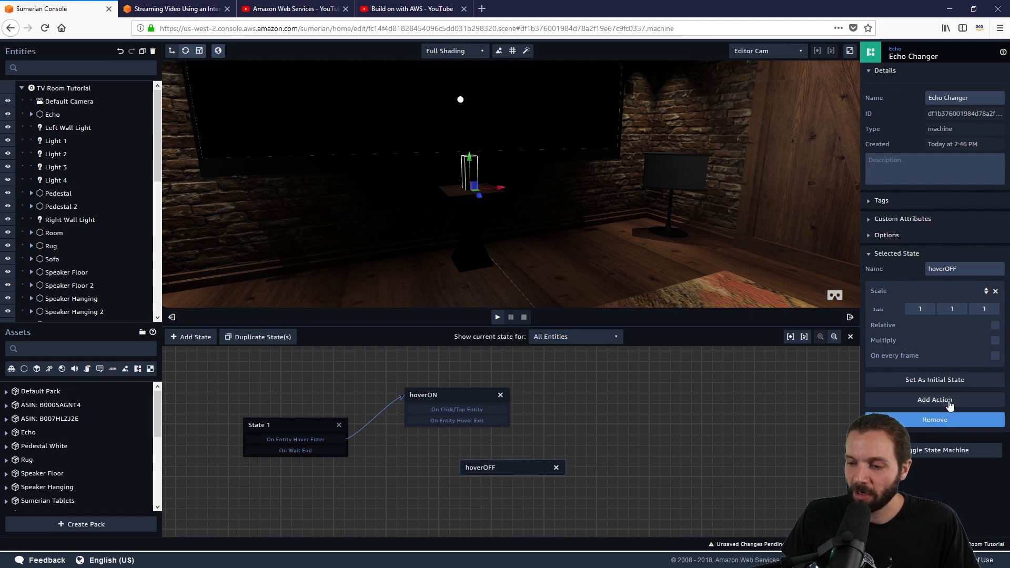
left_click(939, 401)
type("trans")
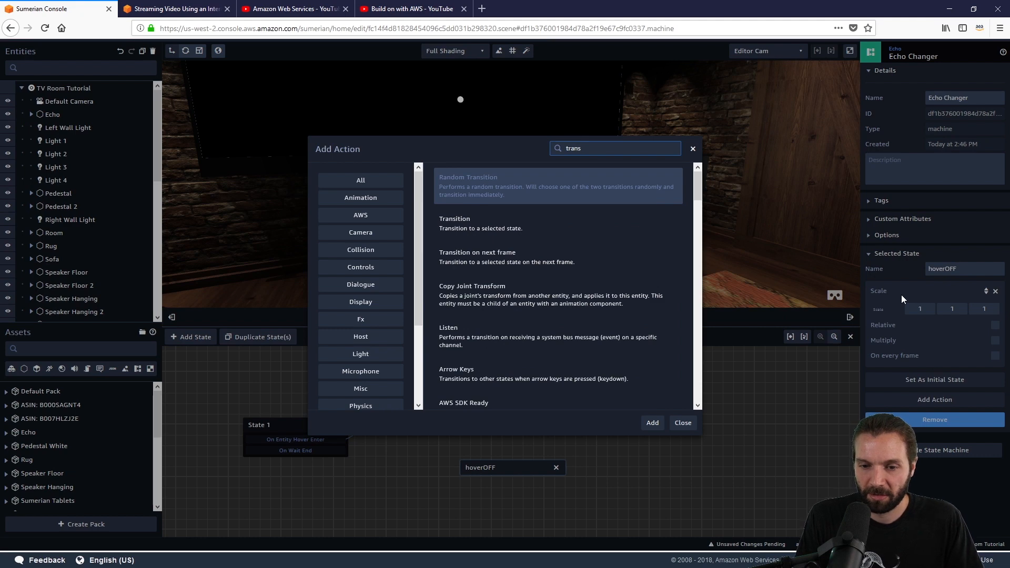
left_click(467, 220)
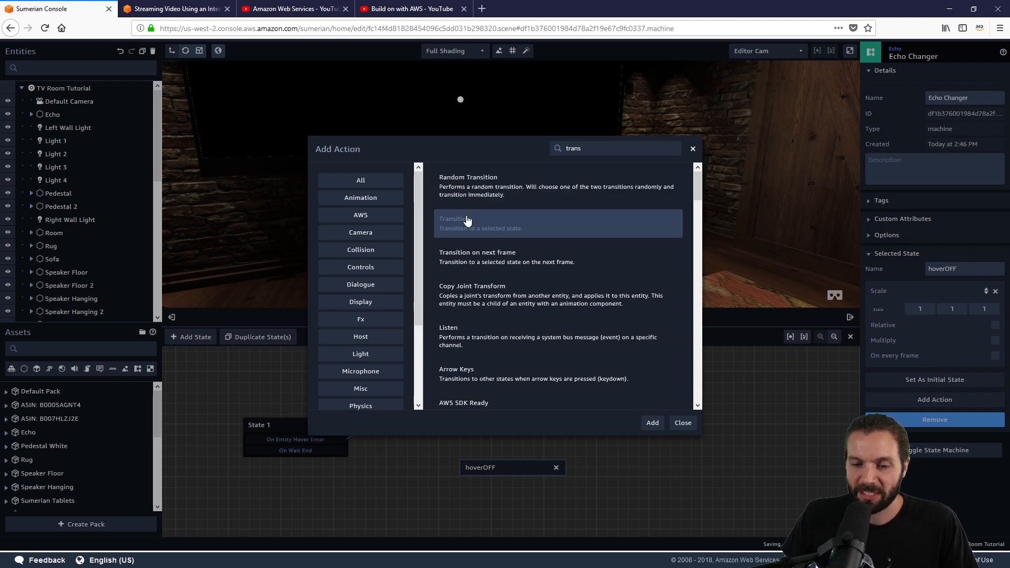
left_click(653, 423)
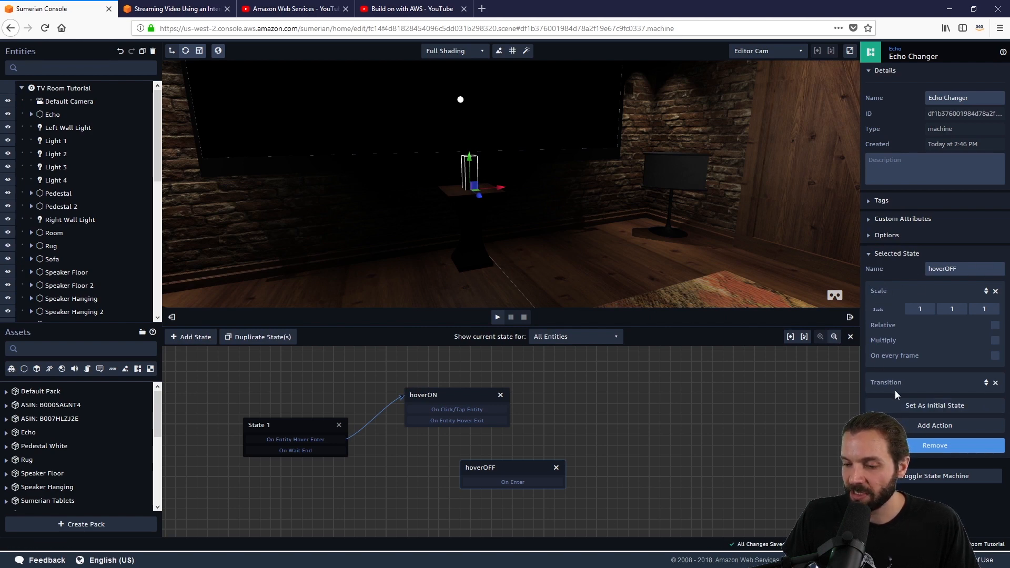
left_click_drag(493, 466, 429, 472)
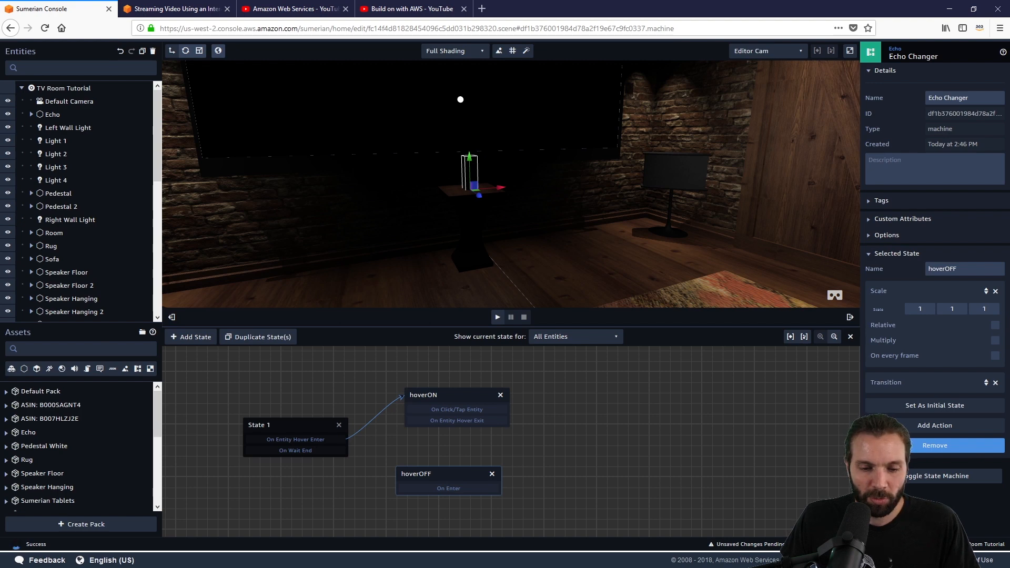
Add another state to the right of hoverON and name it Next Video.
left_click(191, 337)
left_click_drag(538, 447, 626, 399)
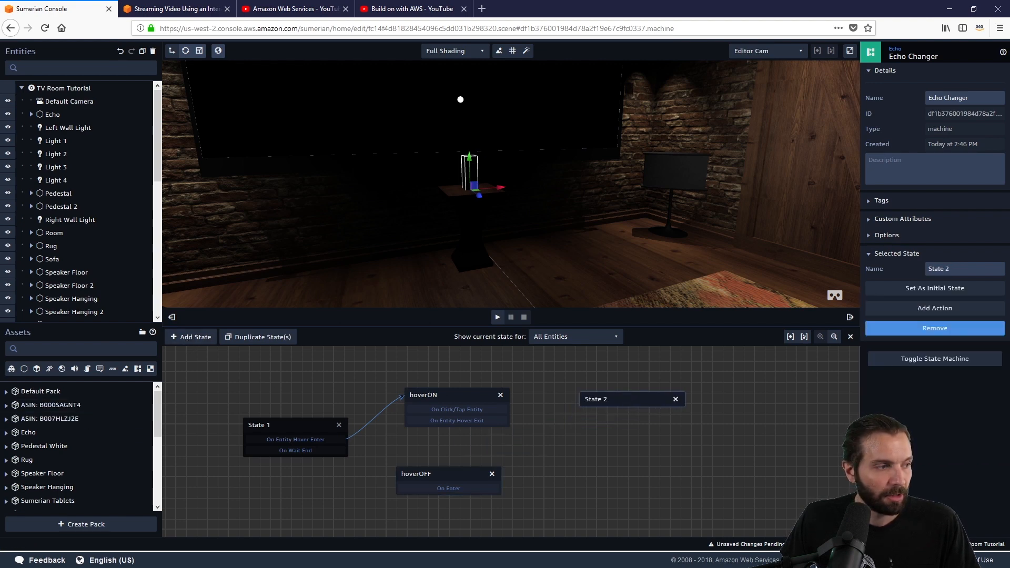
left_click_drag(959, 268, 866, 259)
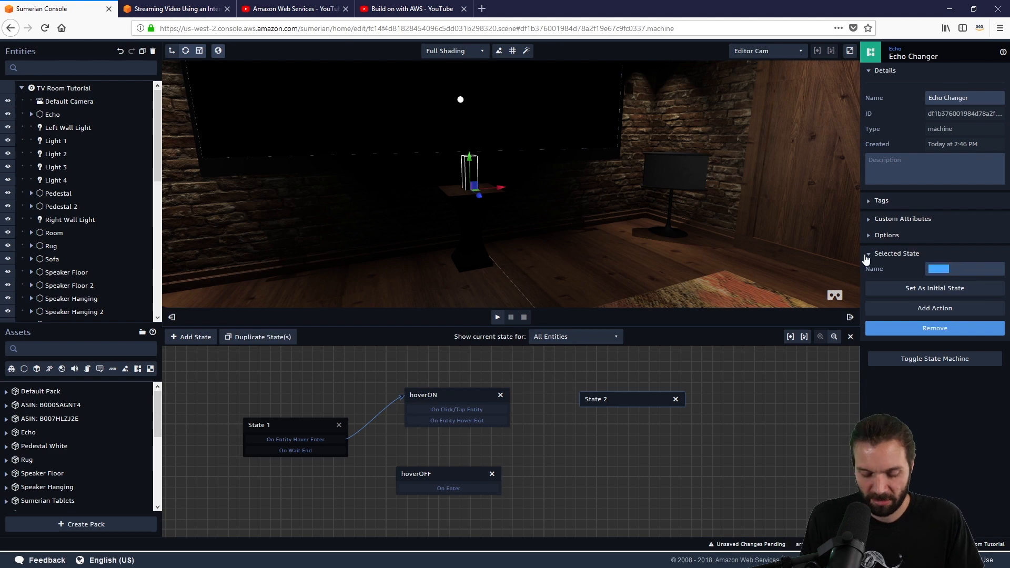
type("Next C")
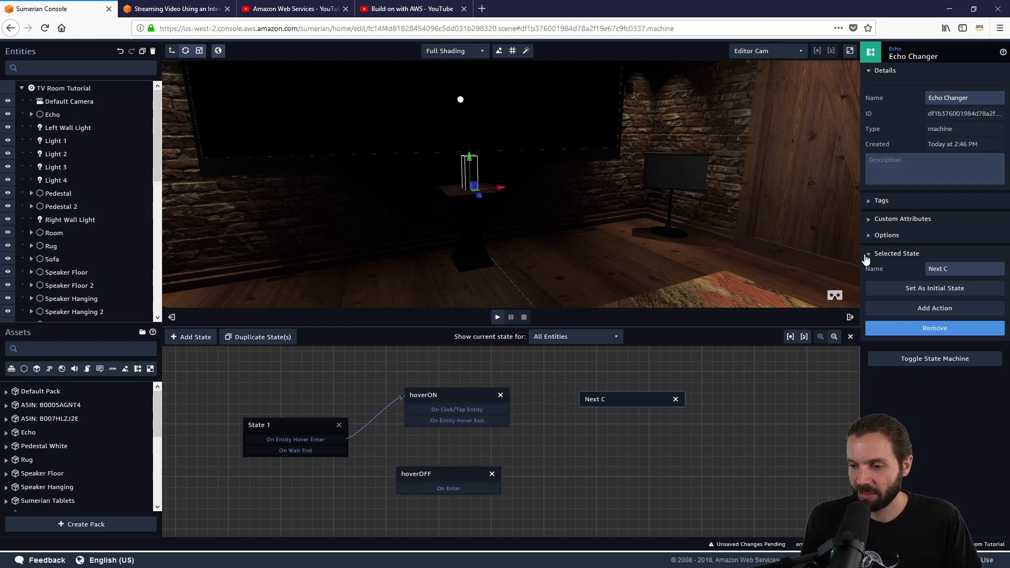
type("han")
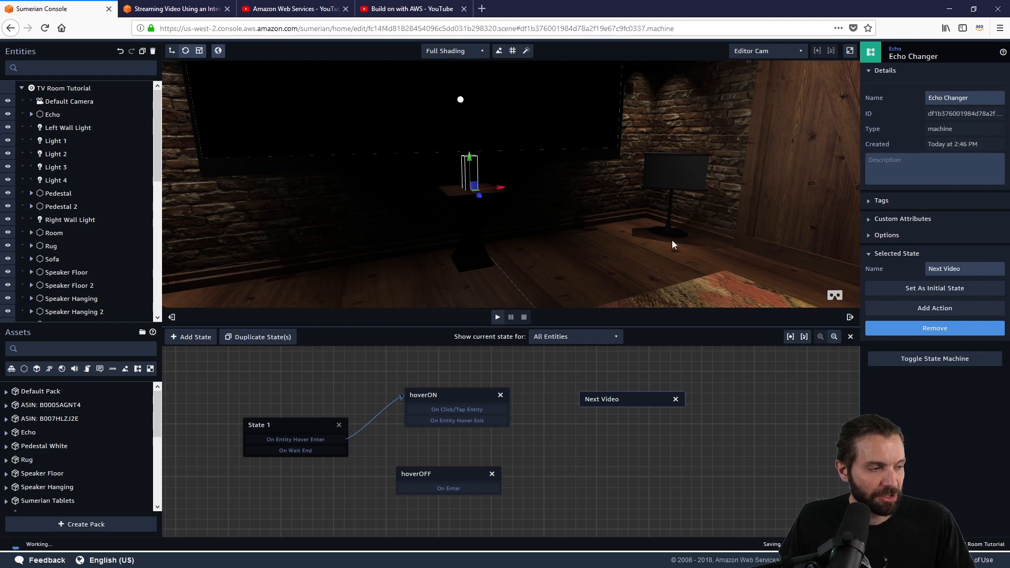
Add an Emit Message action to the Next Video state with the channel nextStream.
left_click(962, 310)
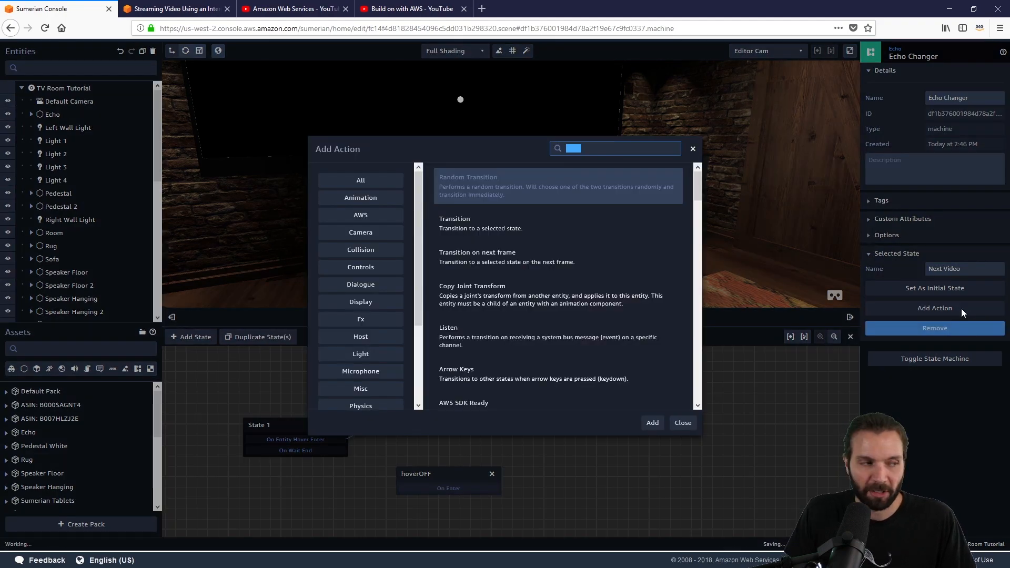
type("emit")
key("Return")
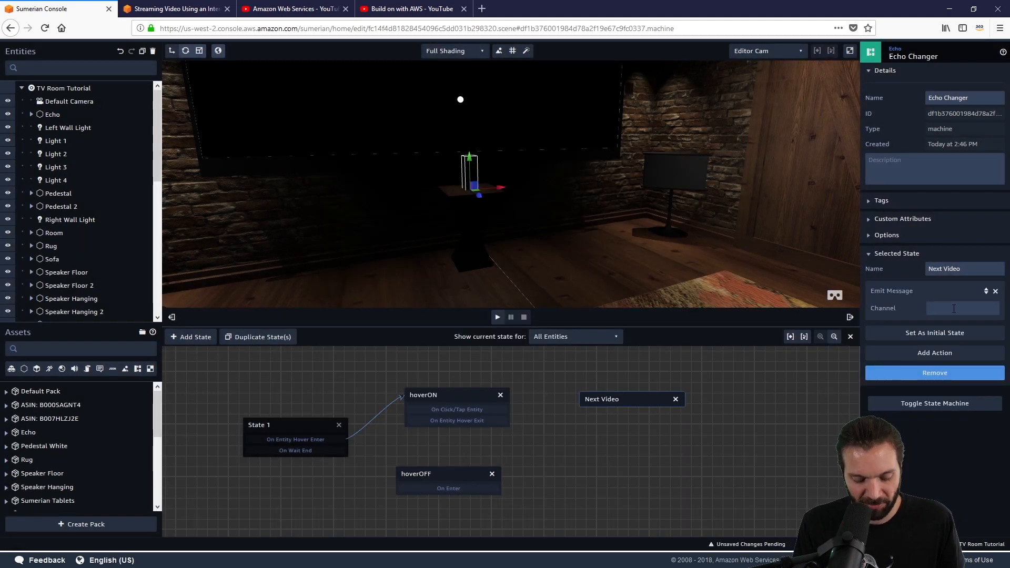
left_click(954, 309)
type("nextStream")
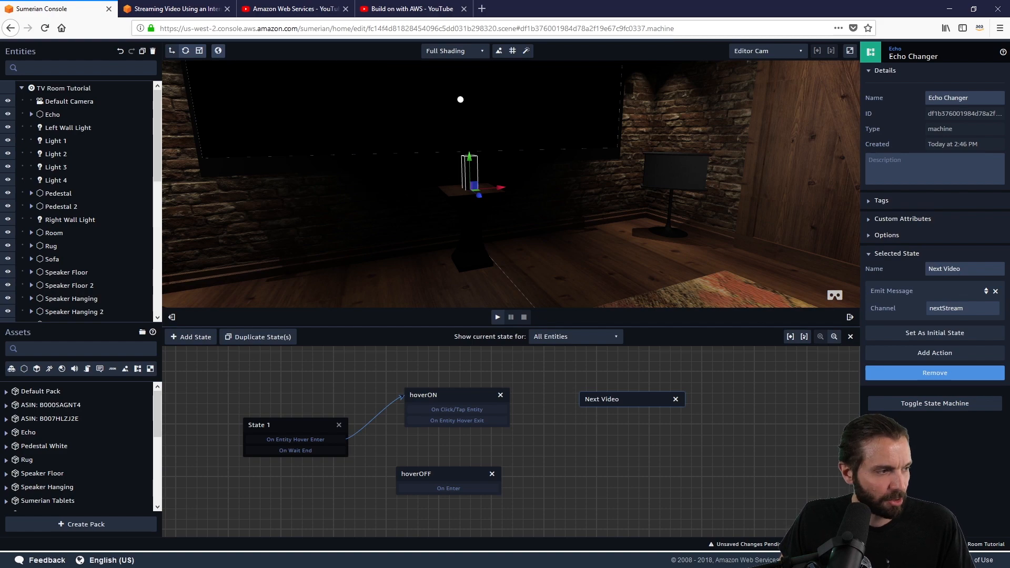
left_click(973, 355)
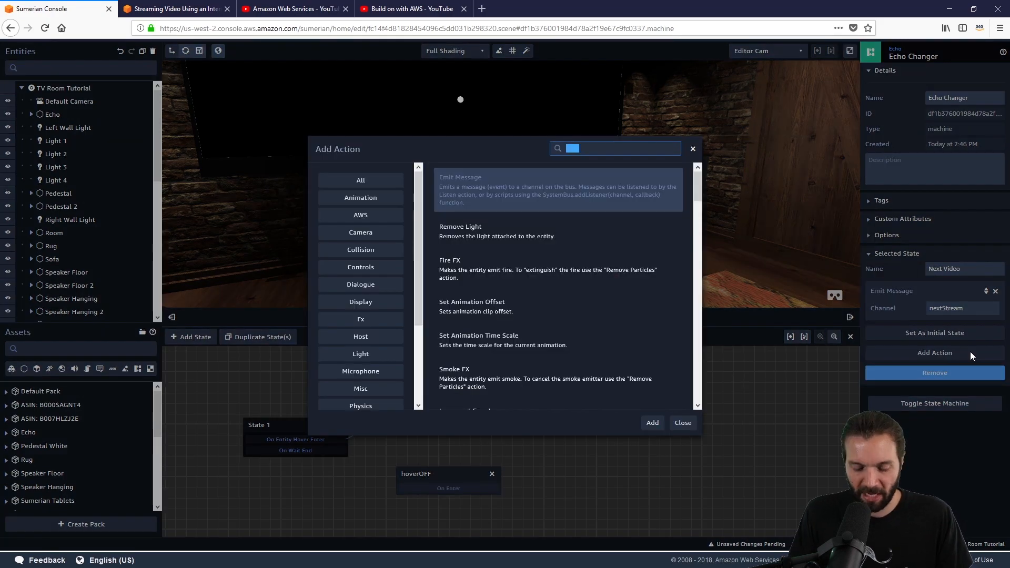
type("smoke")
key("Return")
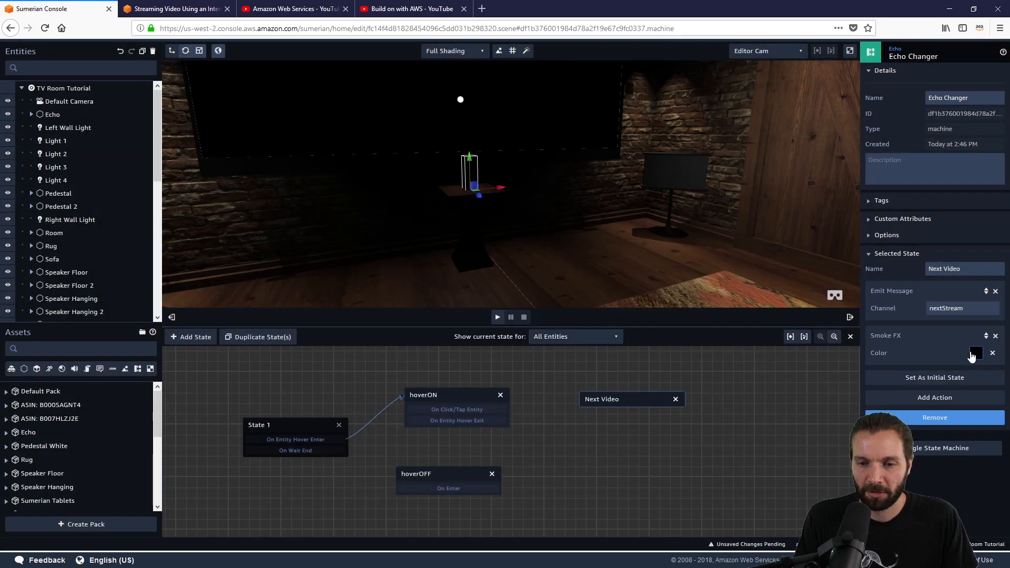
left_click(995, 336)
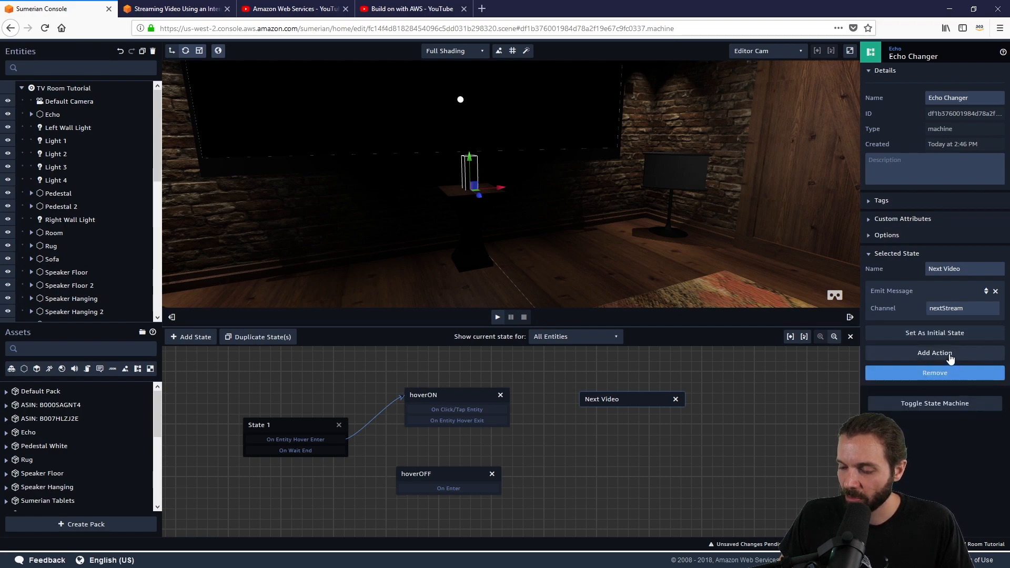
Add a Scale action to the Next Video state.
left_click(934, 353)
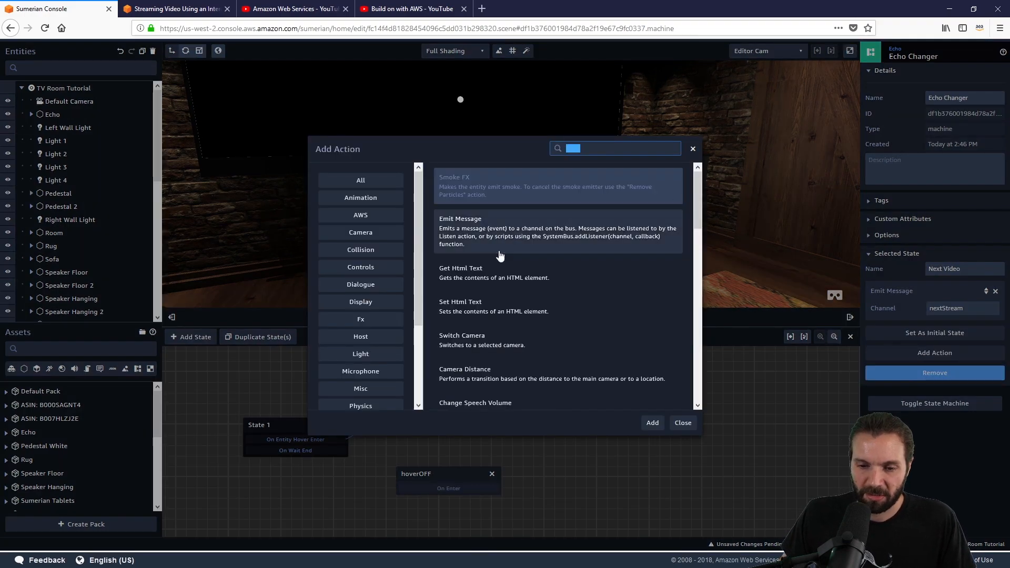
type("scael")
key("BackSpace")
key("BackSpace")
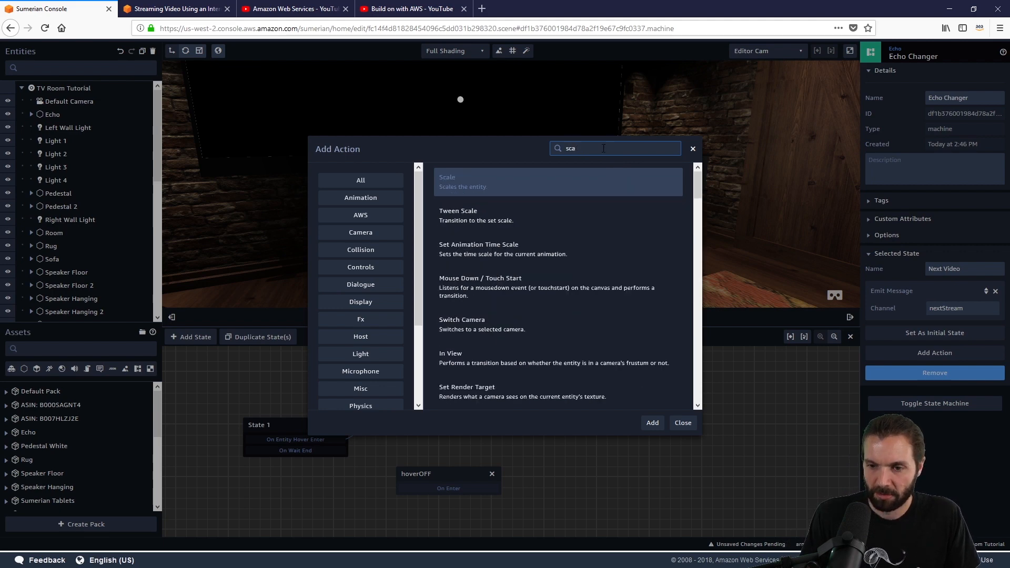
type("le")
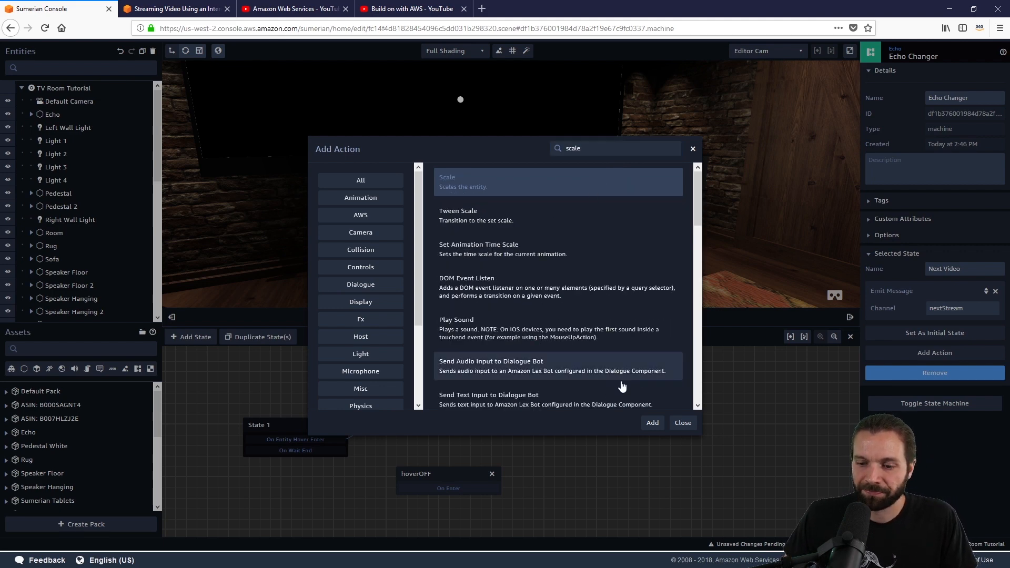
left_click(652, 422)
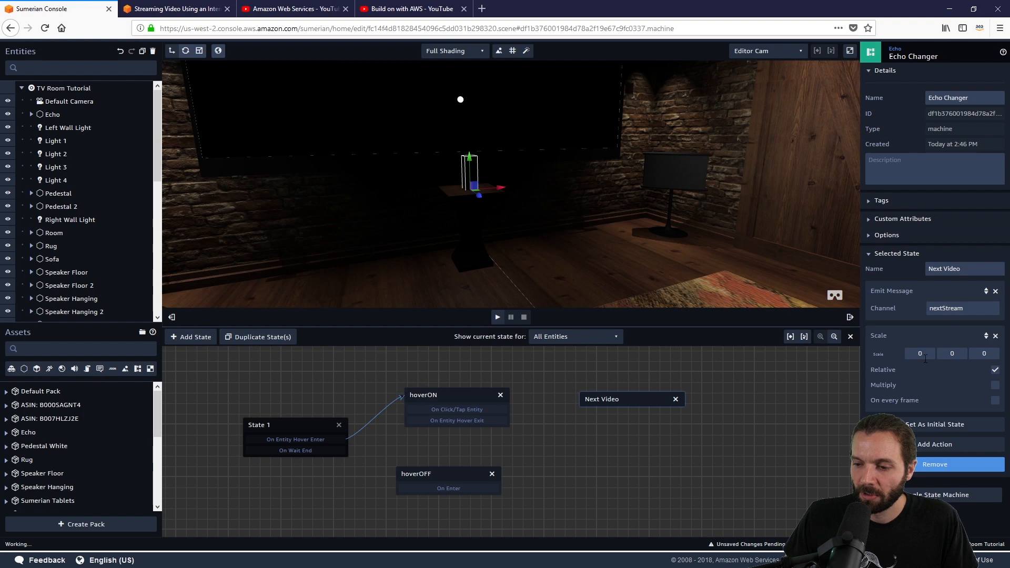
Set Next Video's Scale action to 0.95 on all three axes and turn off its Relative option.
left_click_drag(924, 354, 914, 354)
type(".")
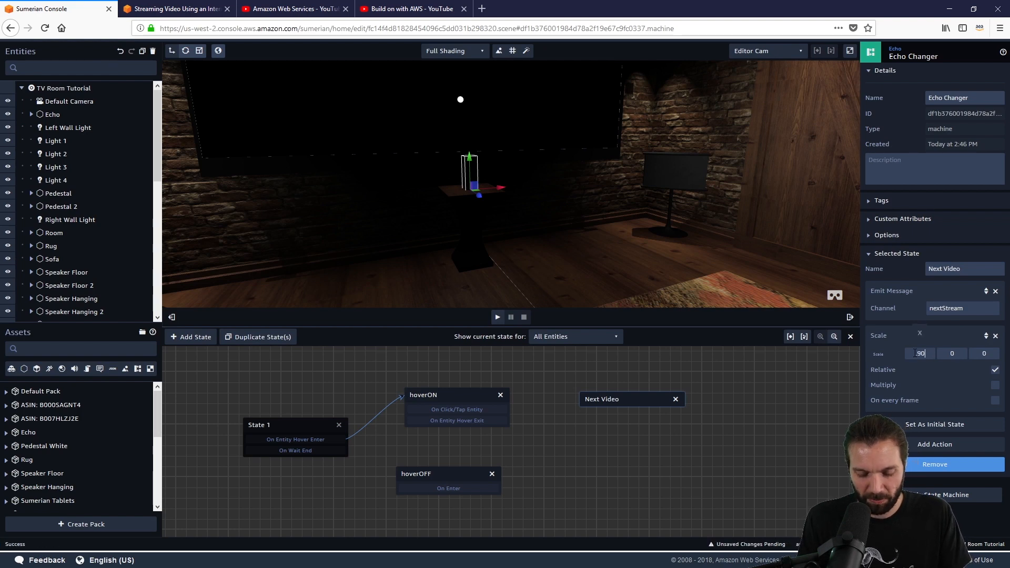
type("95")
key("Tab")
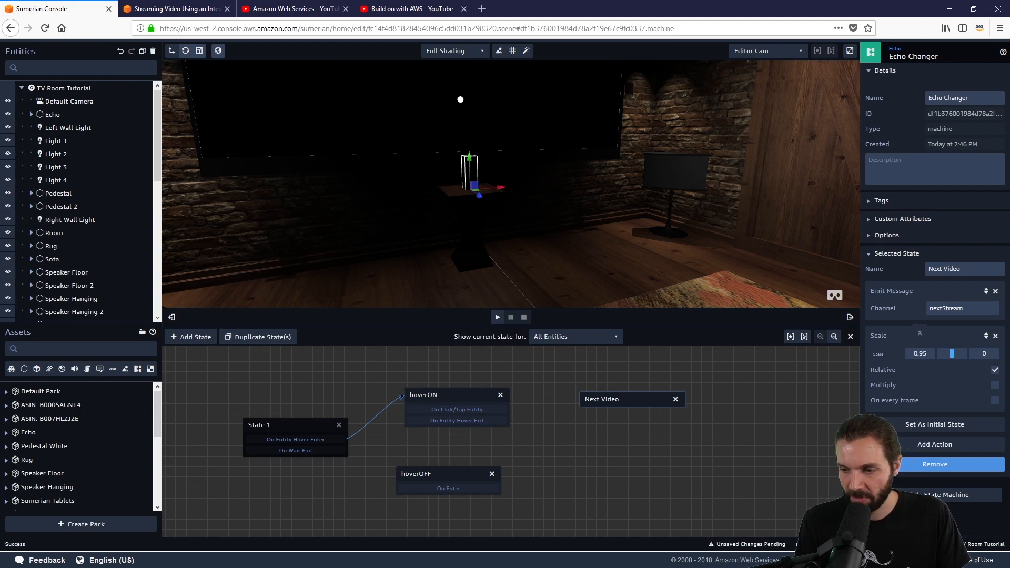
type(".95")
key("Tab")
type(".95")
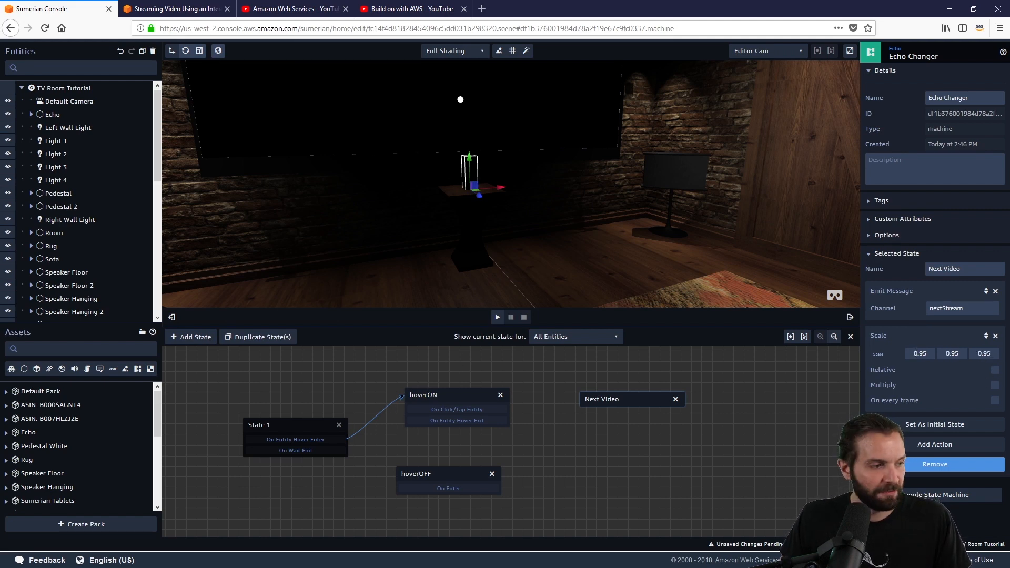
Add a Wait action to the Next Video state and set its time to 100 ms.
left_click(935, 445)
type("wait")
key("Return")
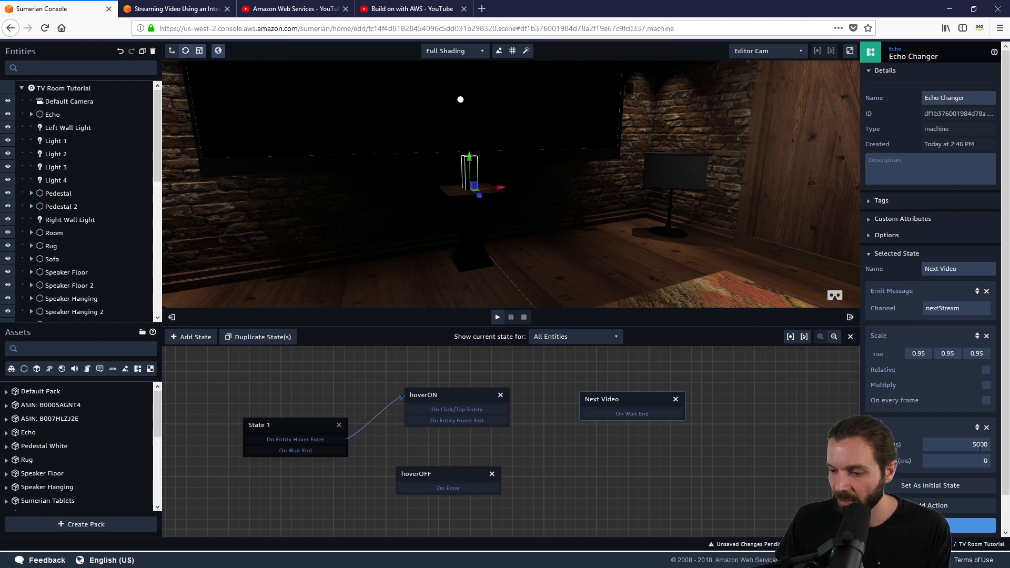
left_click_drag(979, 444, 972, 444)
type("1")
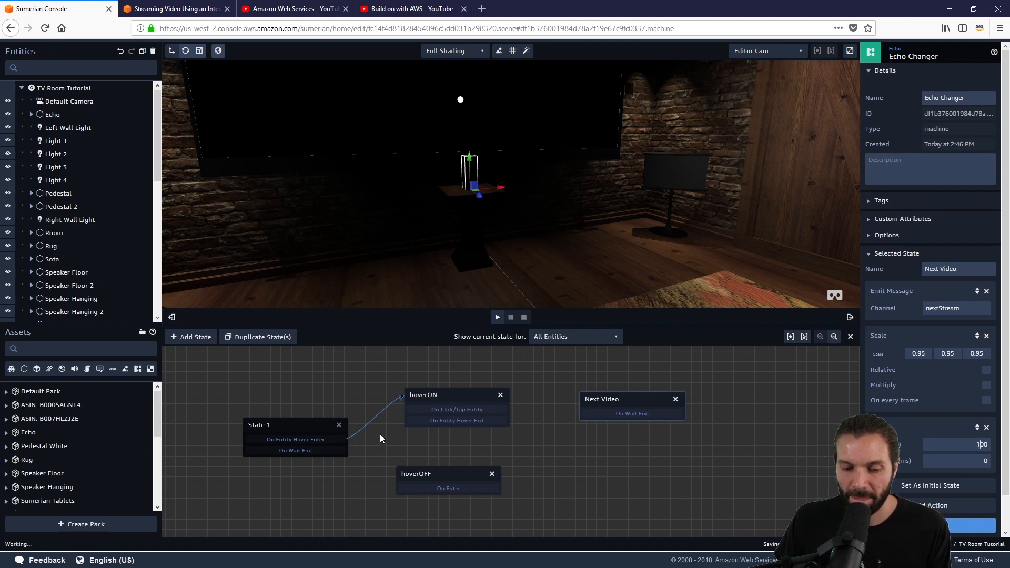
Set the time of State 1's Wait action to 100 ms.
left_click_drag(420, 471, 440, 477)
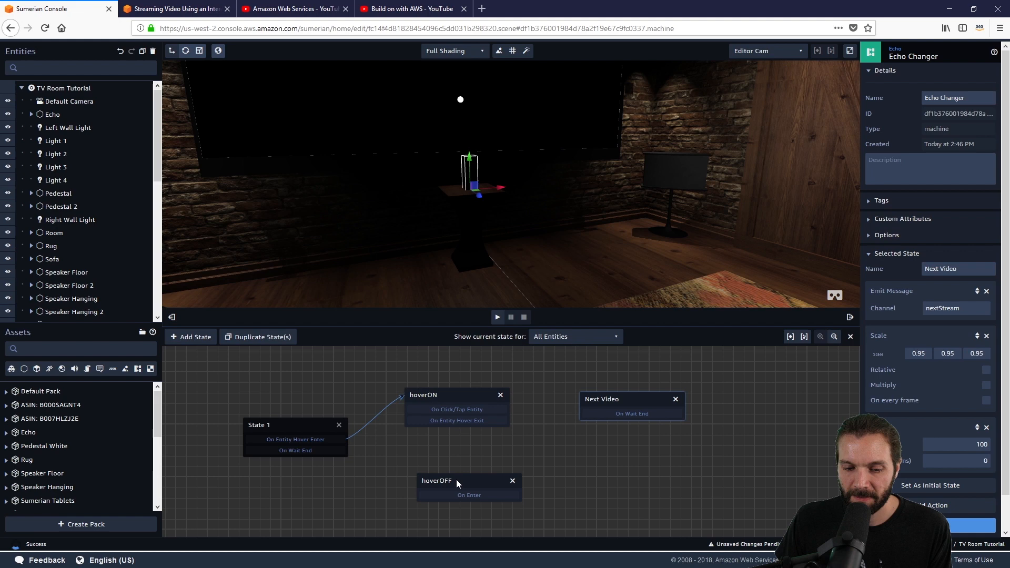
left_click(310, 429)
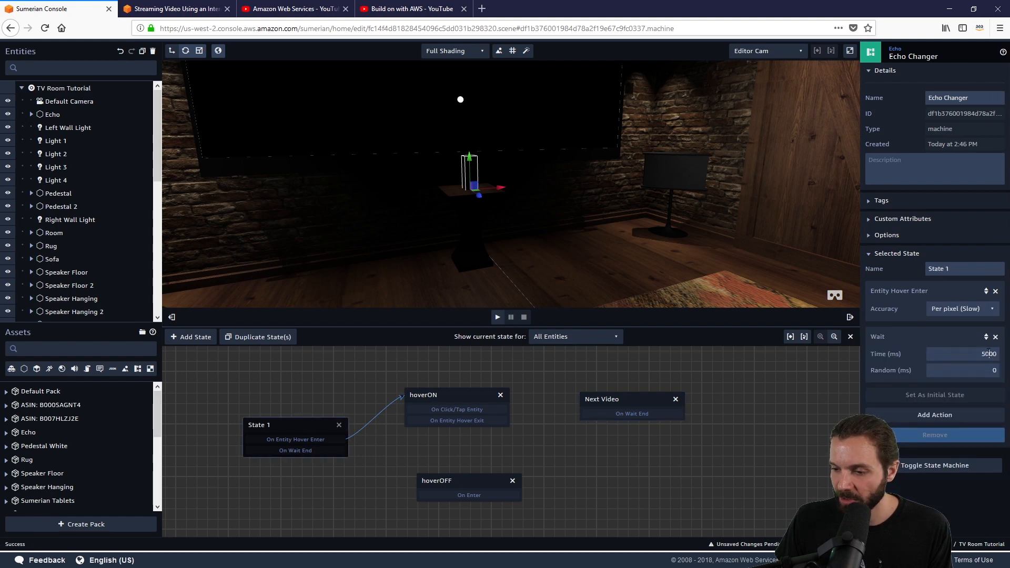
left_click_drag(989, 353, 978, 351)
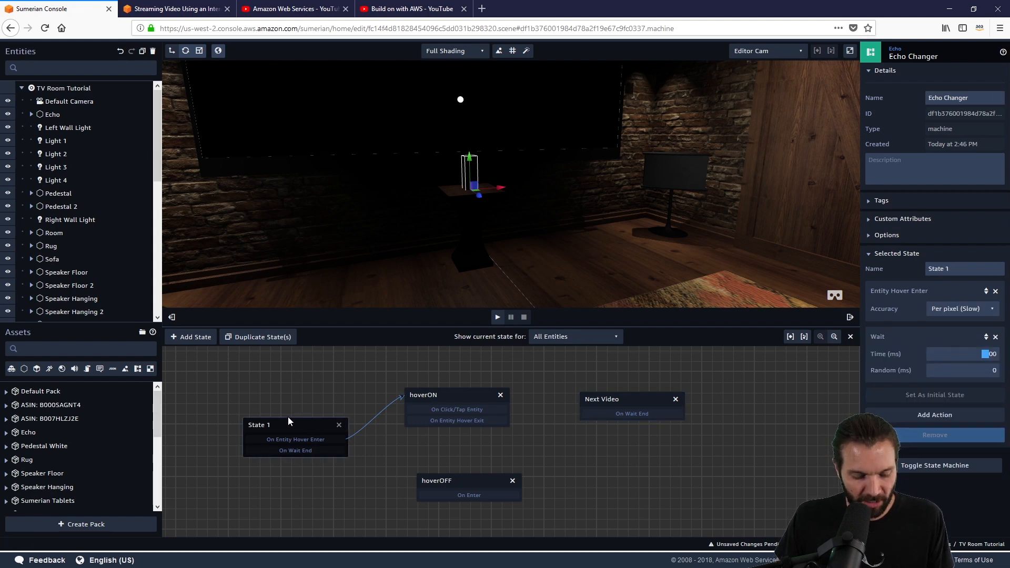
type("1")
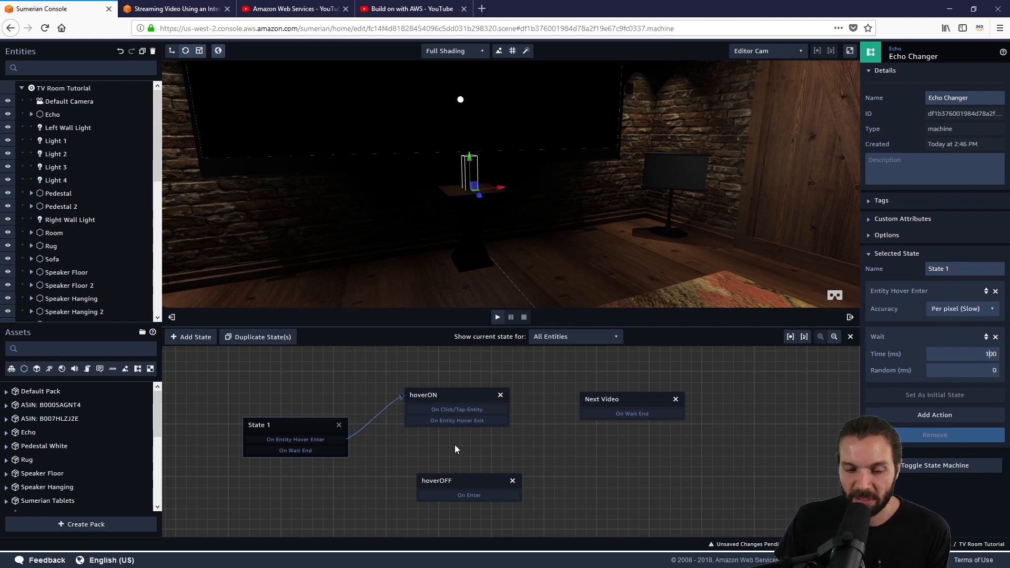
Reposition State 1 and hoverOFF, linking hoverON's On Entity Hover Exit to hoverOFF and hoverOFF's On Enter to State 1.
left_click_drag(445, 482, 429, 488)
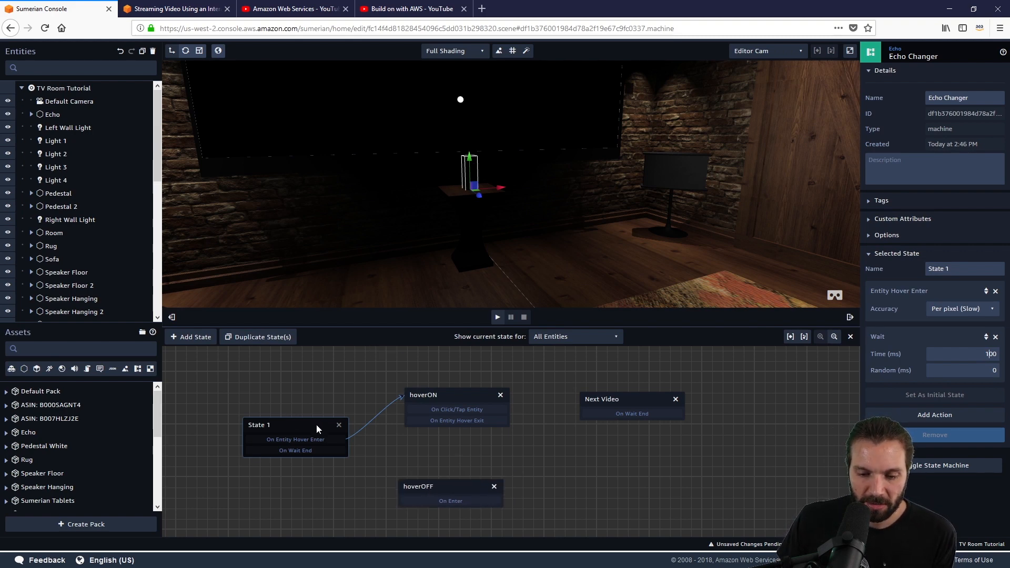
left_click_drag(316, 425, 311, 414)
left_click_drag(407, 482, 401, 480)
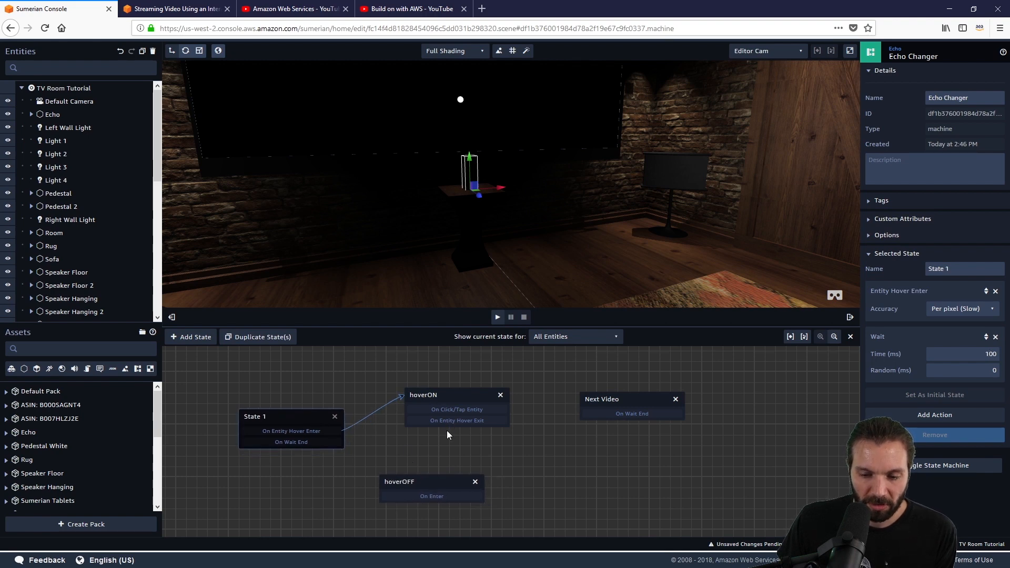
left_click_drag(446, 421, 421, 480)
left_click_drag(360, 482, 306, 412)
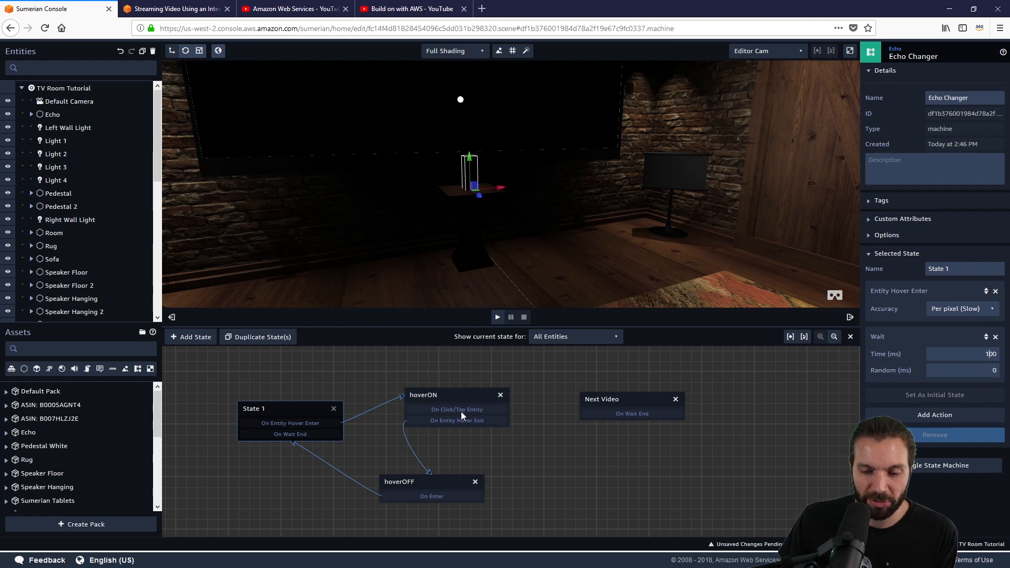
Link hoverON's On Click/Tap Entity transition to Next Video and Next Video's On Wait End back to hoverON.
left_click_drag(463, 408, 491, 409)
left_click_drag(603, 400, 603, 405)
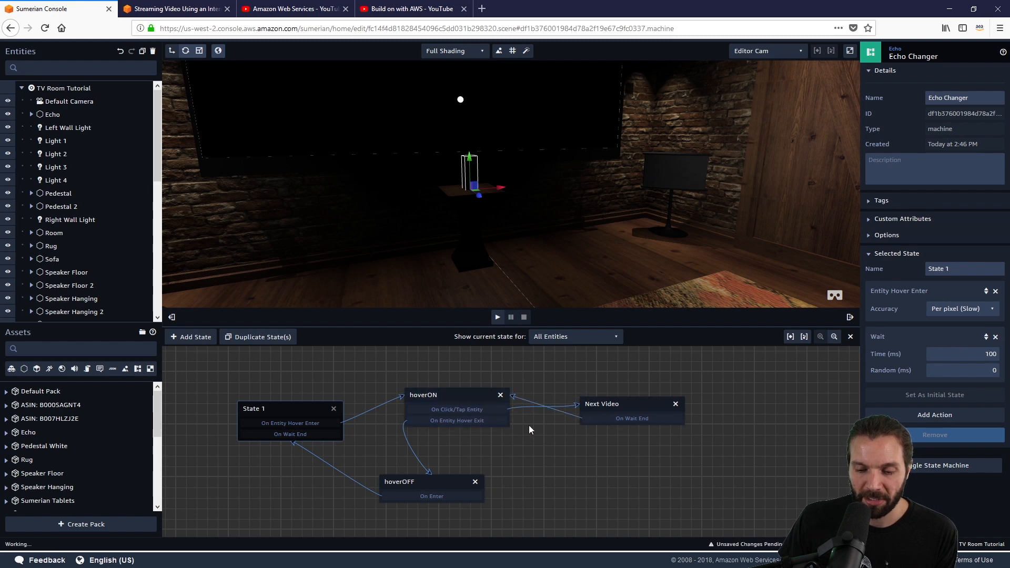
Move the hoverOFF state further down the state graph, frame the Echo, and review the hoverOFF and Next Video actions.
mouse_move(441, 479)
left_mouse_down()
mouse_move(463, 488)
mouse_move(451, 495)
left_mouse_up()
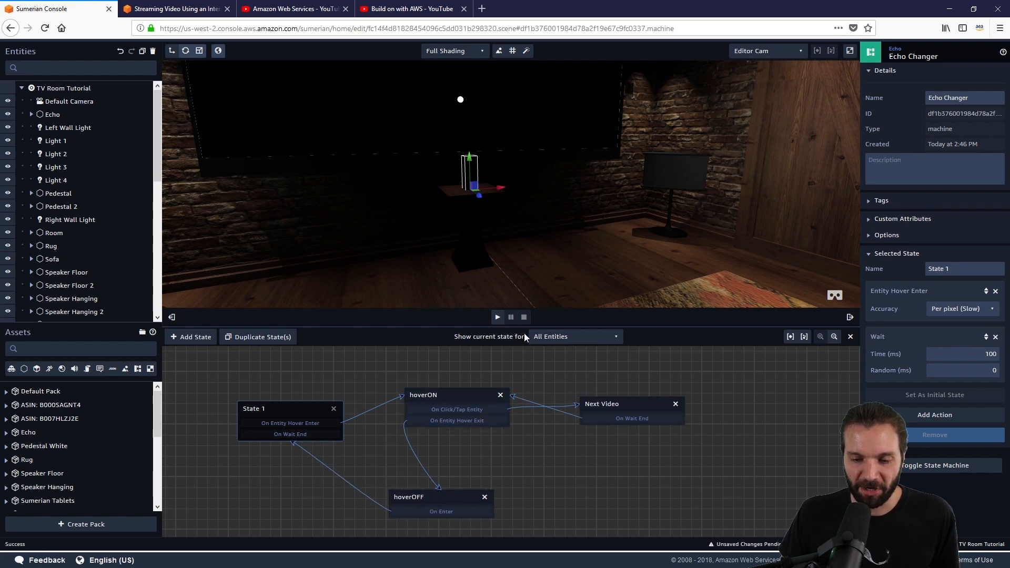
left_click_drag(393, 248, 551, 274)
key("f")
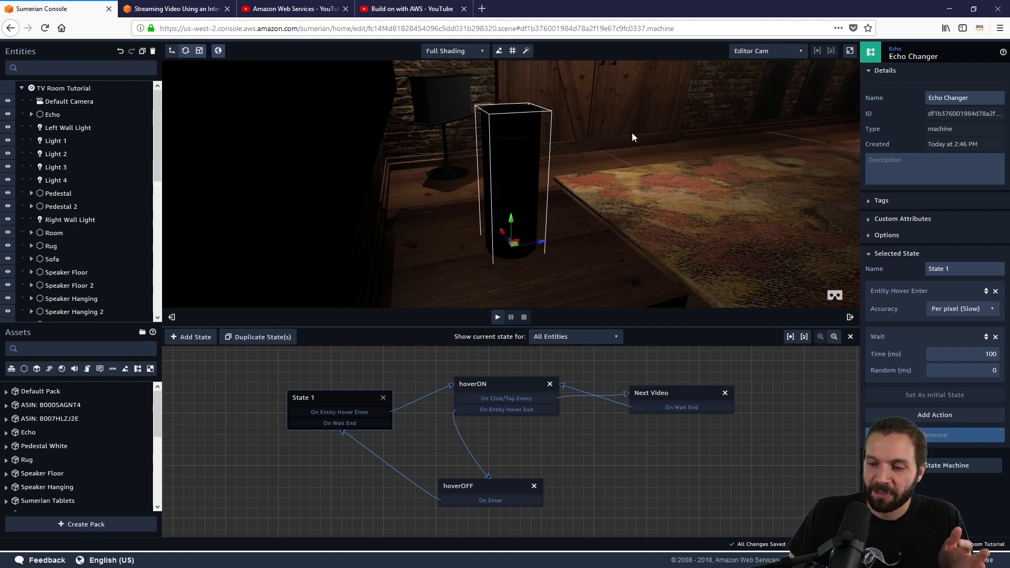
left_click(485, 489)
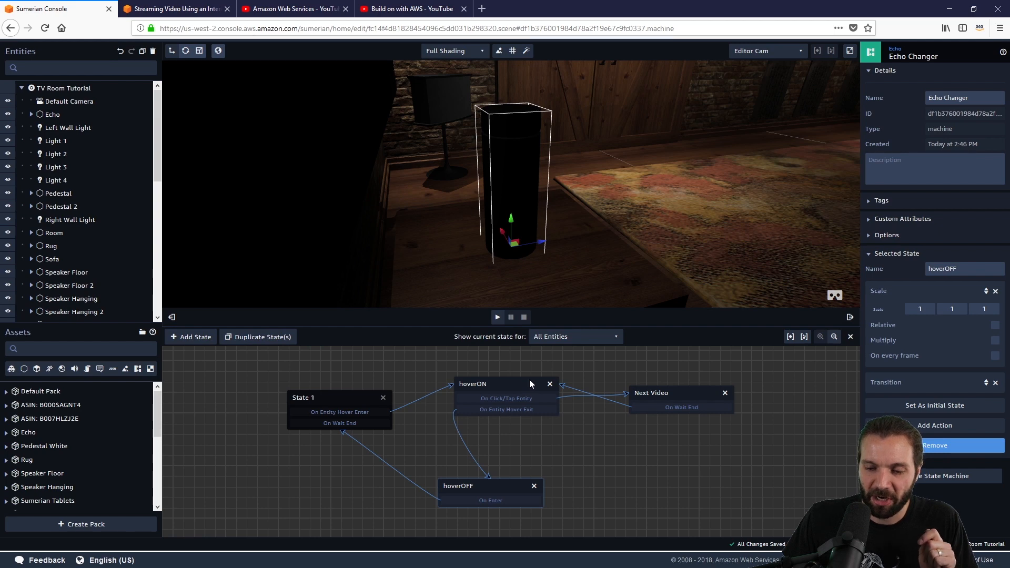
left_click(663, 392)
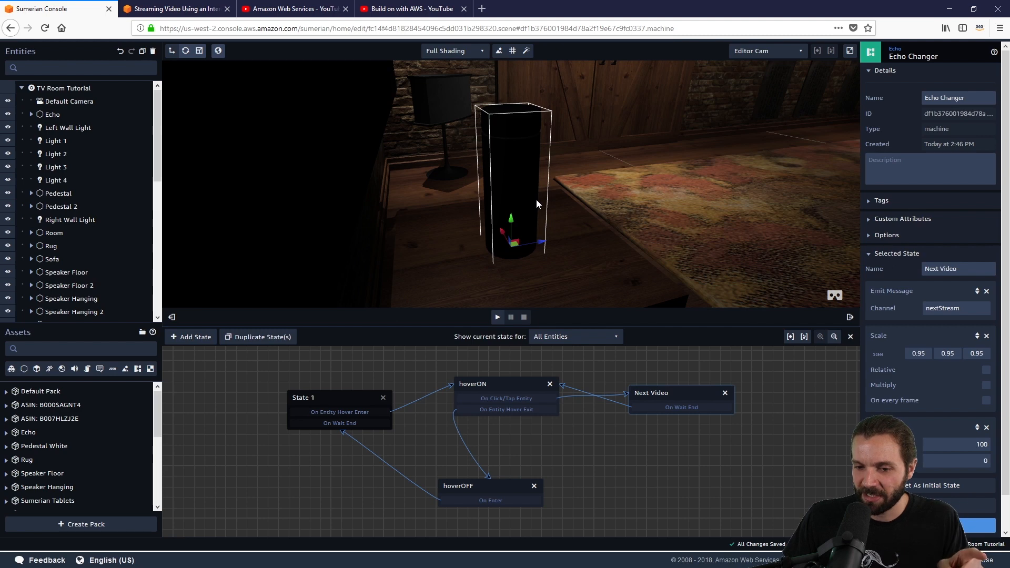
Select the Video Changer entity, run the scene to check what the TV shows, and stop playback.
scroll(74, 224, "down", 5)
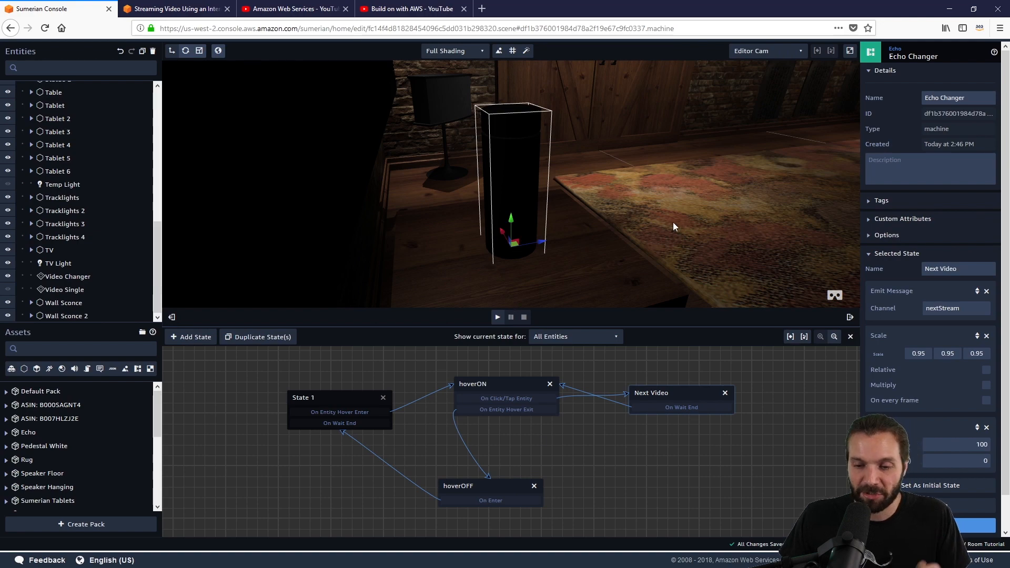
left_click_drag(673, 222, 458, 213)
scroll(455, 208, "down", 10)
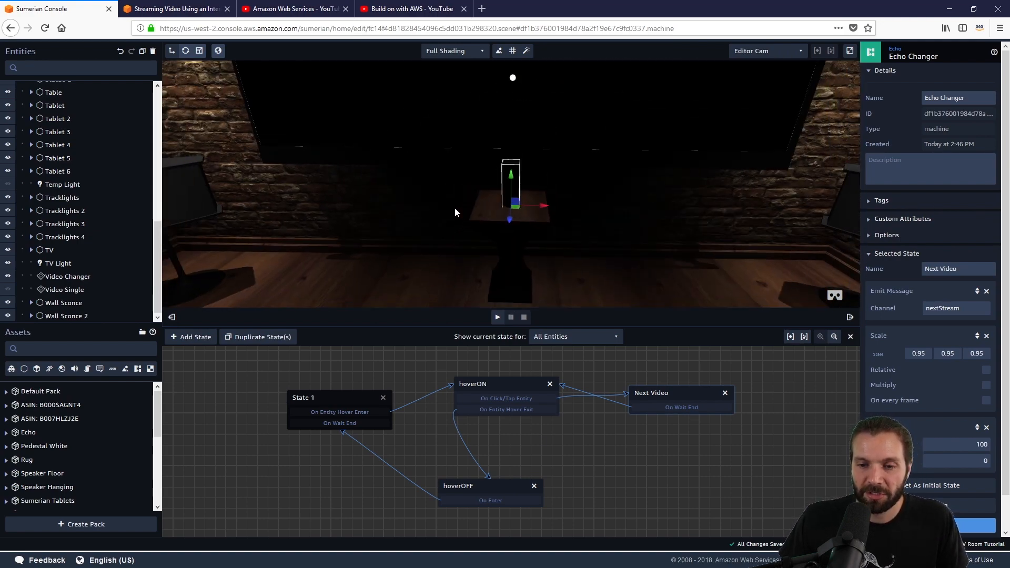
left_click_drag(454, 253, 464, 227)
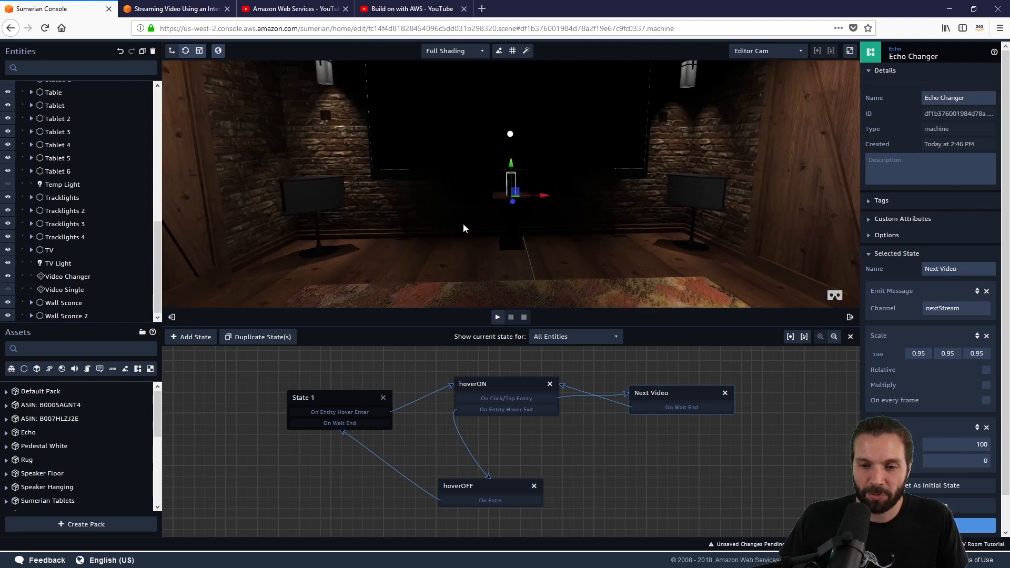
left_click(497, 317)
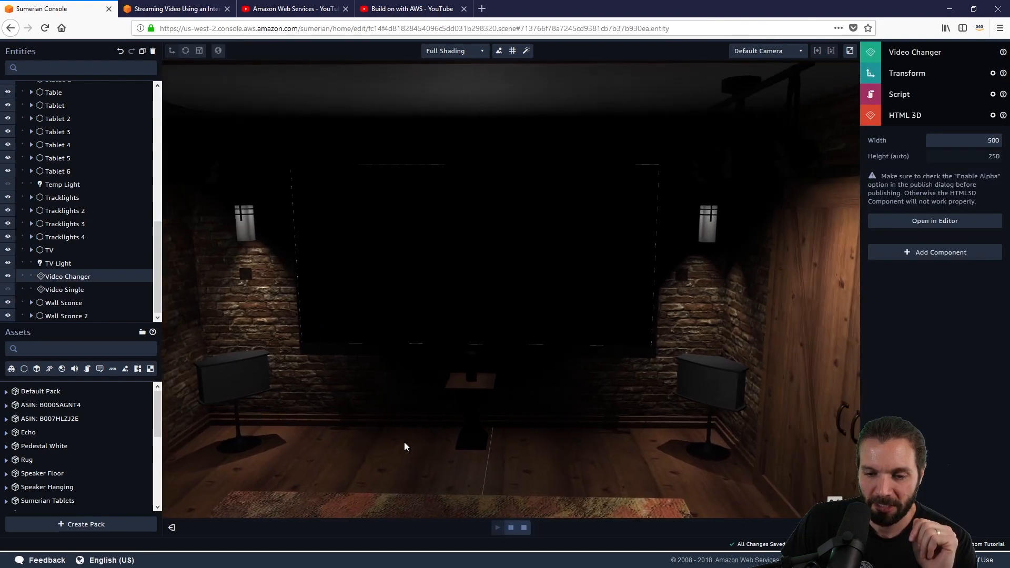
left_click_drag(404, 442, 439, 446)
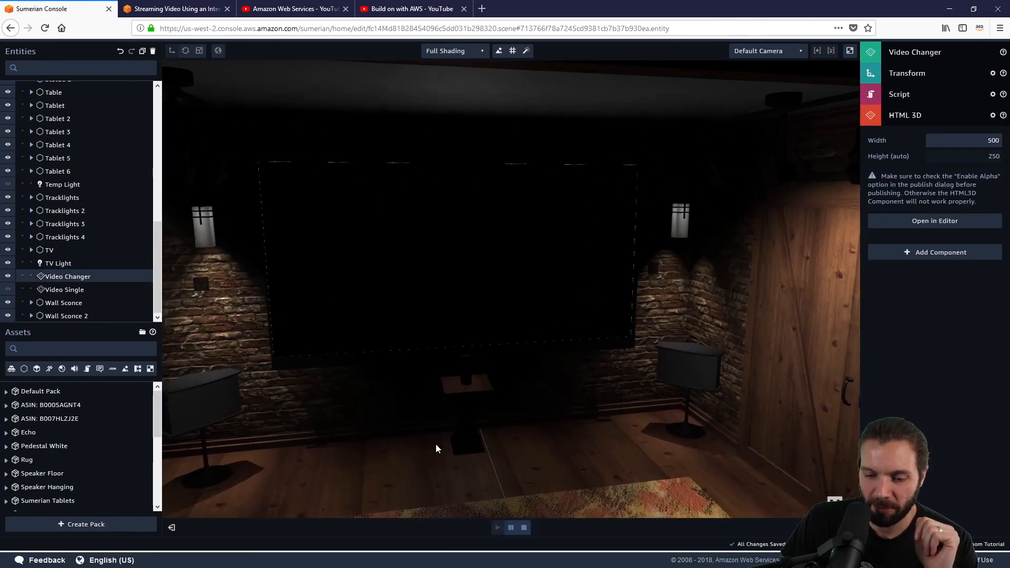
left_click(523, 528)
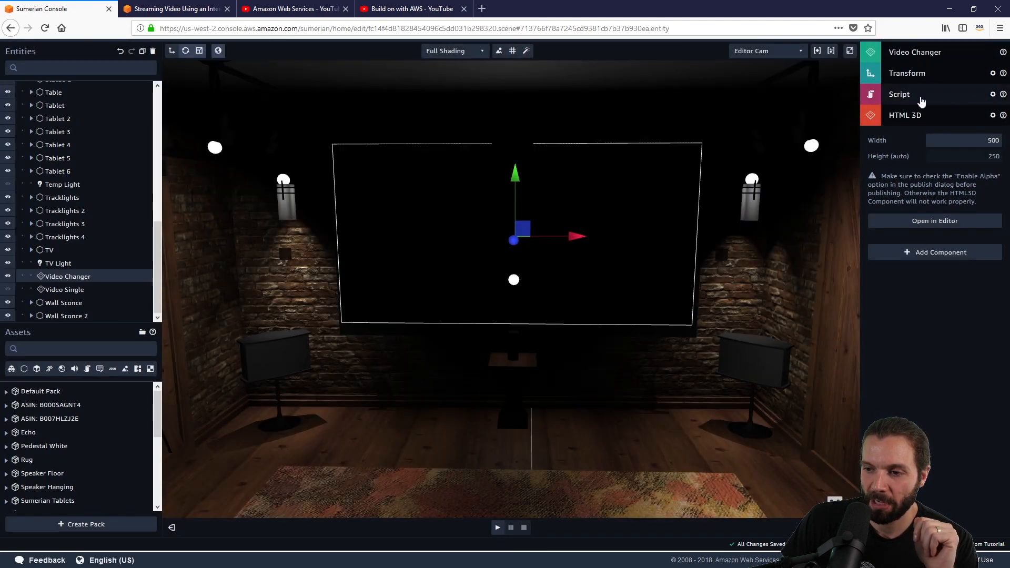
Open the Video Changer's attached script in the text editor and look through its default code.
left_click(914, 96)
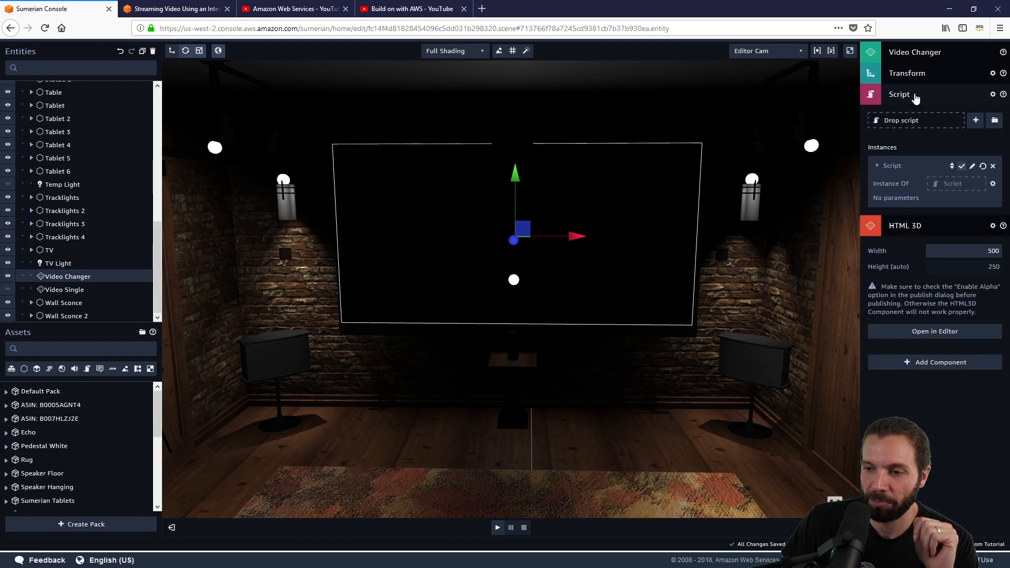
left_click(972, 166)
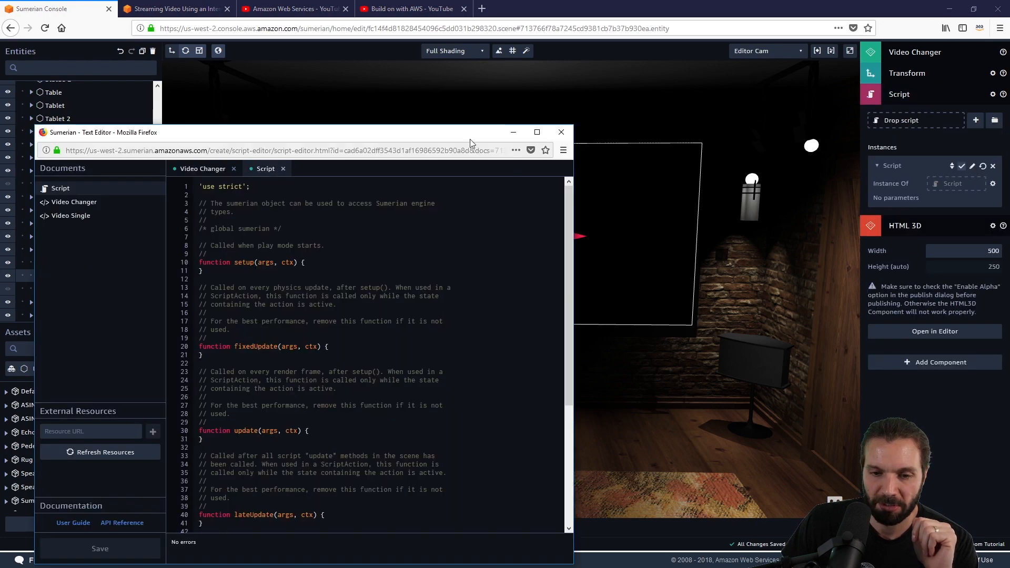
left_click_drag(461, 133, 532, 74)
scroll(317, 284, "down", 7)
scroll(317, 285, "up", 7)
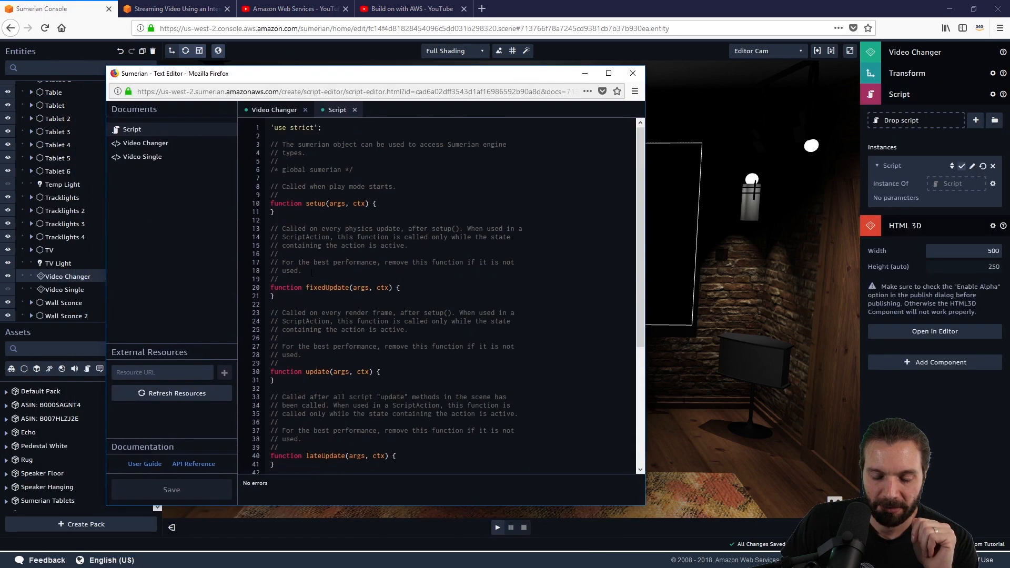
scroll(313, 274, "down", 7)
scroll(308, 259, "up", 7)
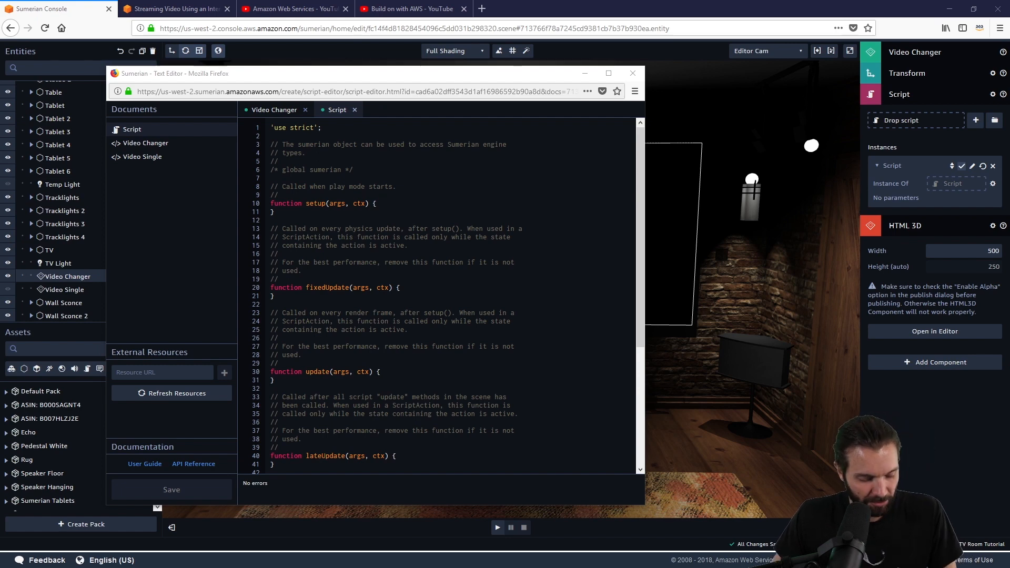
Replace all of the script's default code with the copied videoStreams code that listens for nextStream, and save it.
left_click(251, 339)
scroll(252, 339, "down", 7)
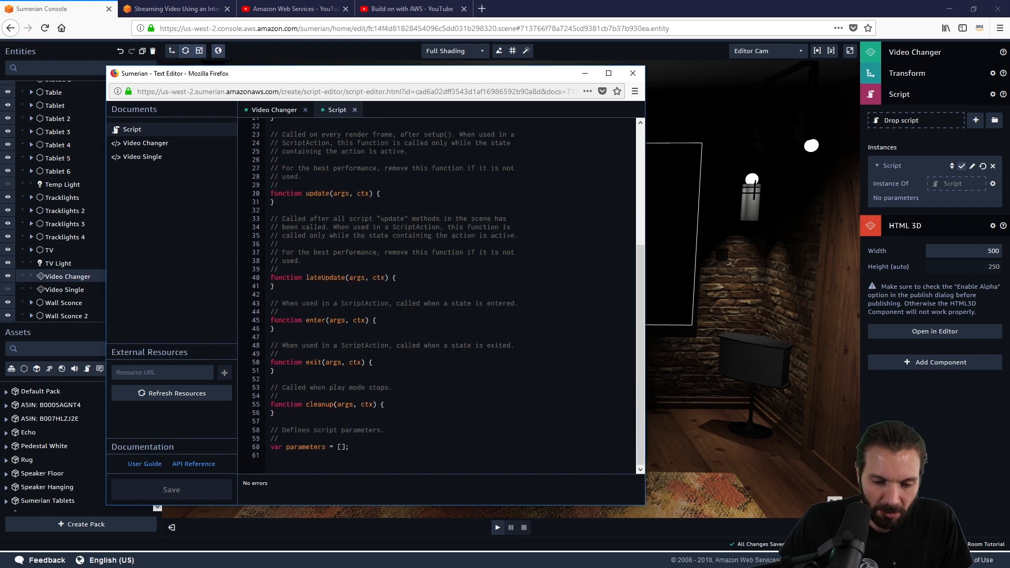
left_click_drag(366, 448, 235, 82)
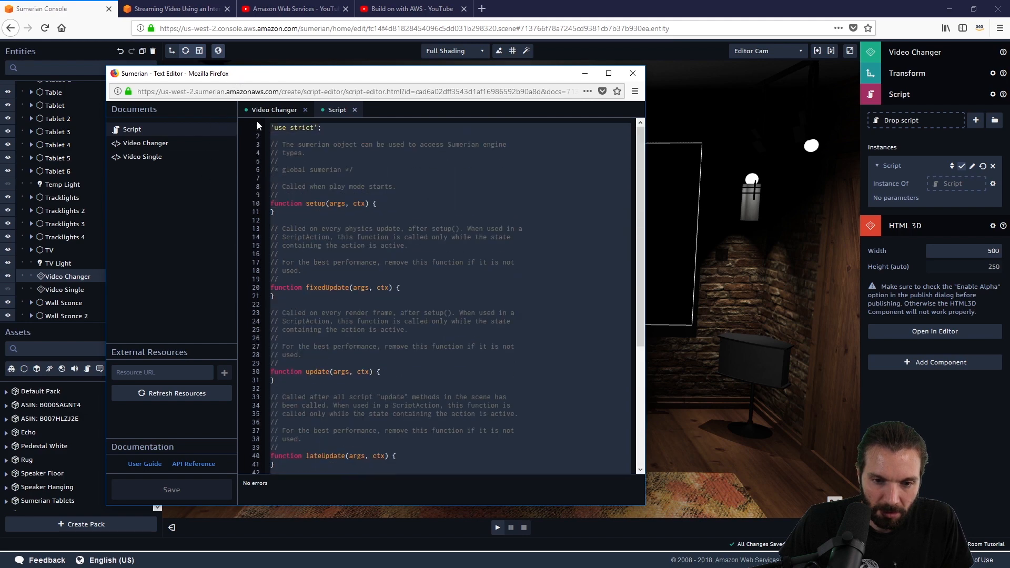
key("ctrl+v")
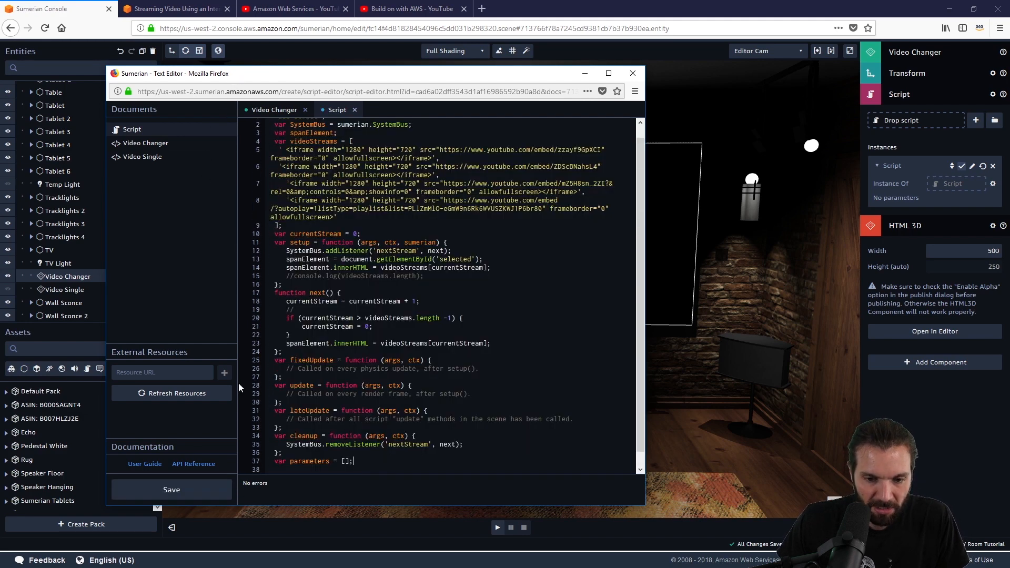
left_click(168, 492)
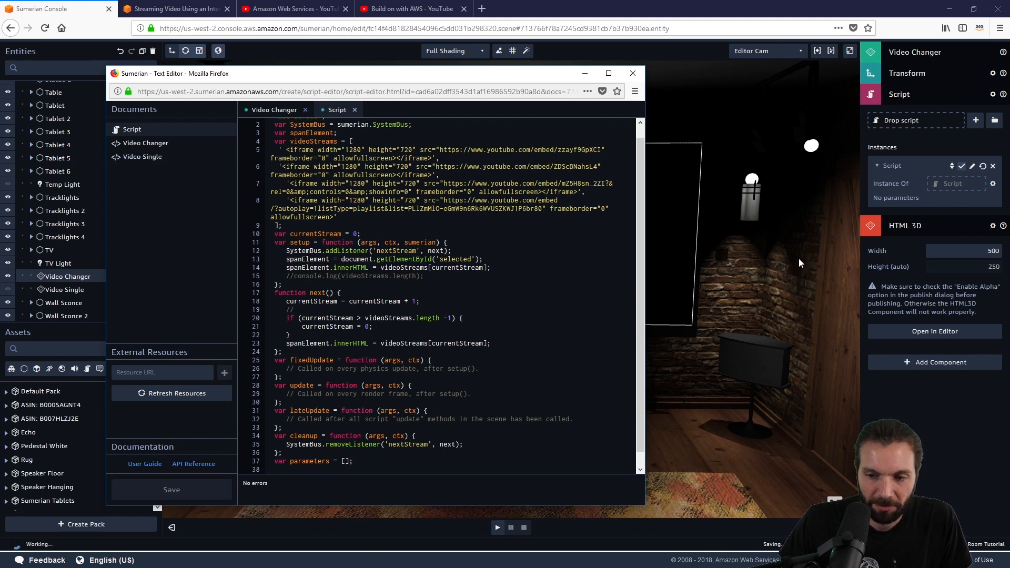
Run the scene twice to check how the first video fits the TV screen, stopping playback each time.
left_click(776, 258)
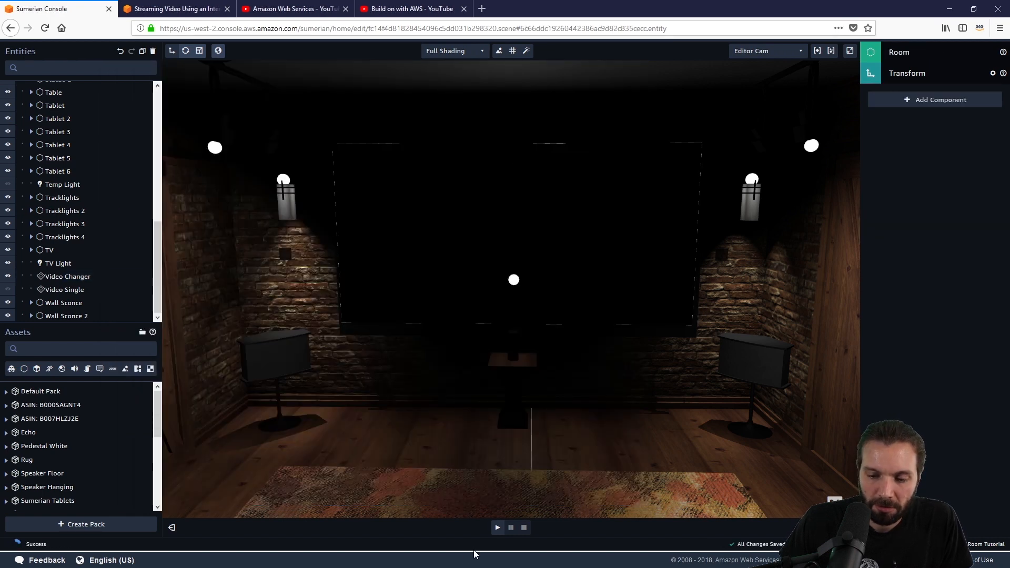
left_click(497, 527)
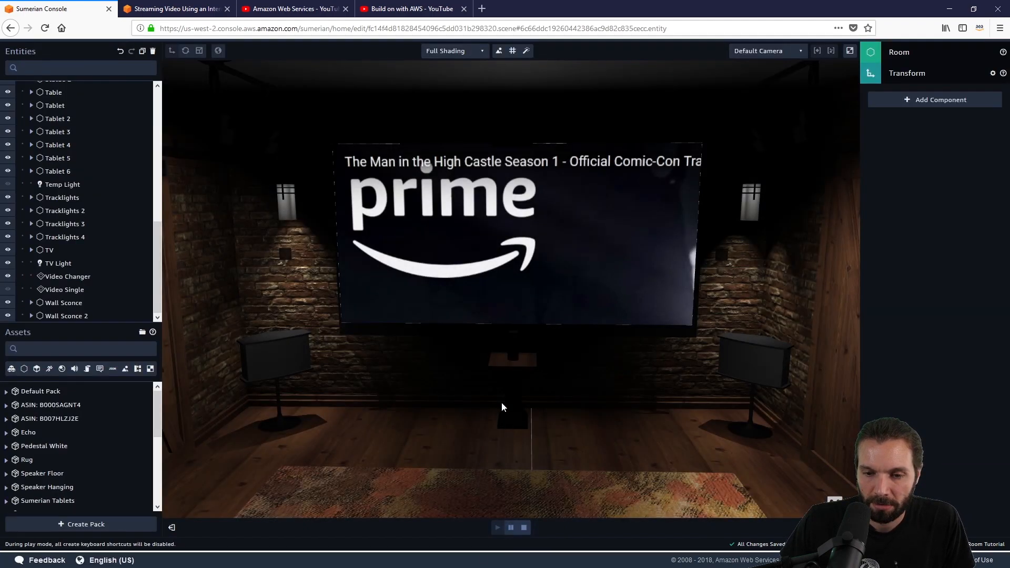
left_click(524, 527)
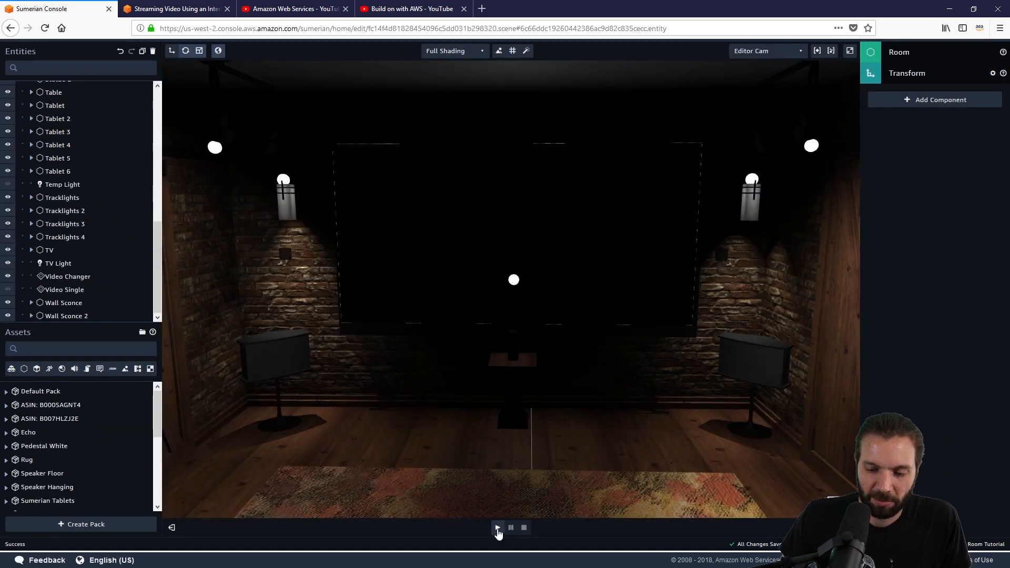
left_click(497, 528)
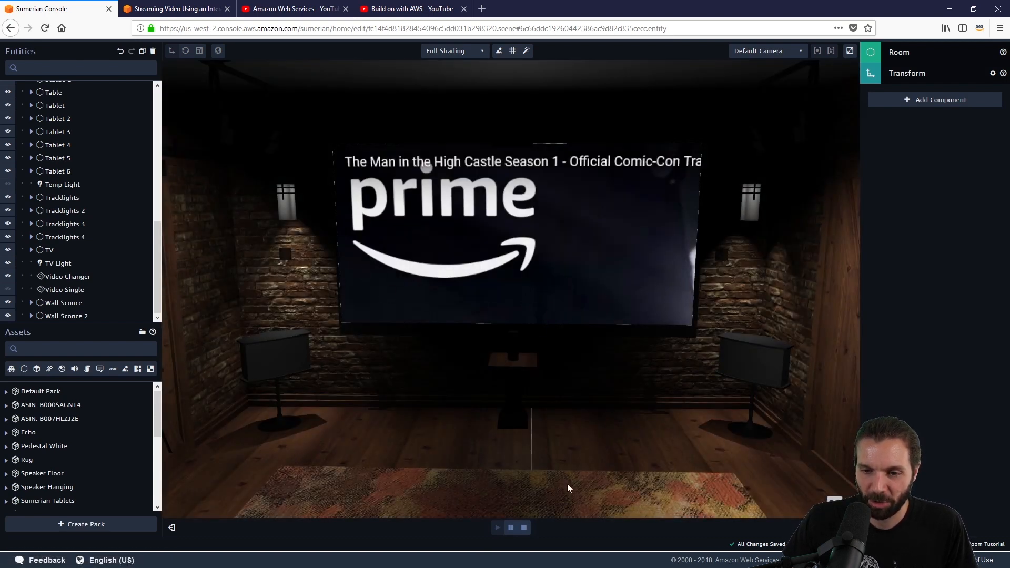
left_click(523, 528)
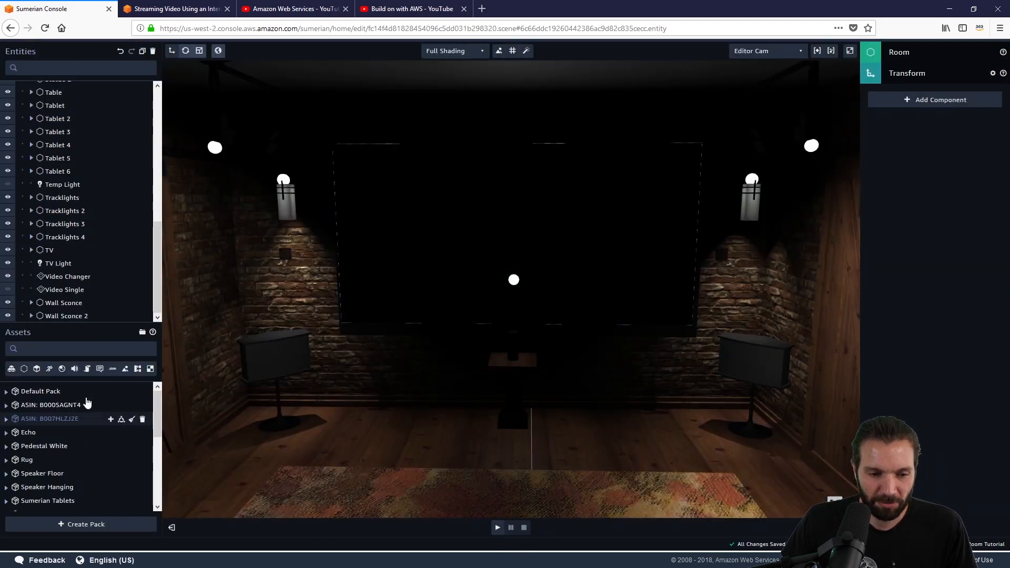
Review the Video Changer's HTML markup and its script's iframe dimensions in the text editor.
scroll(94, 234, "up", 5)
scroll(97, 236, "down", 5)
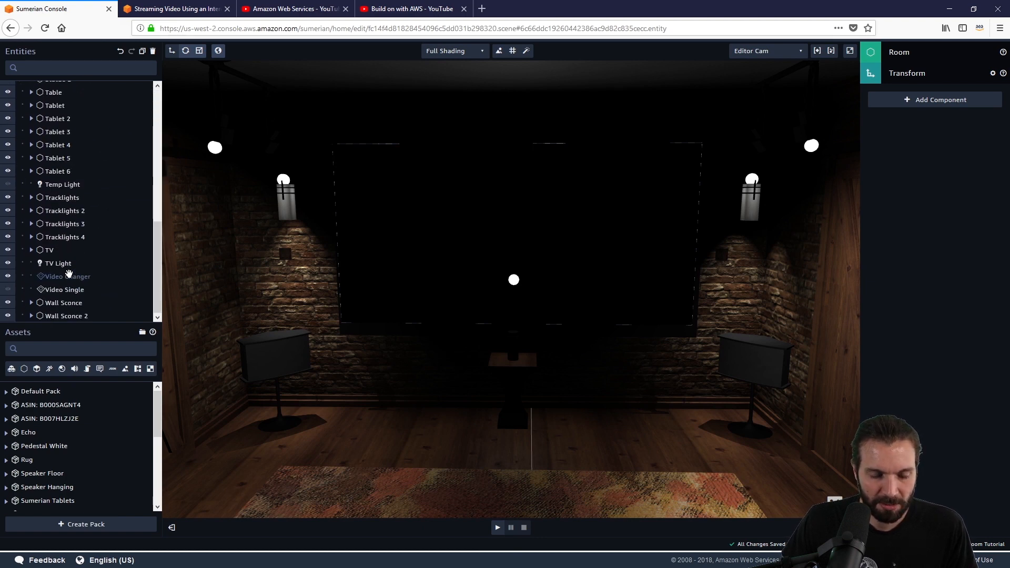
left_click(76, 277)
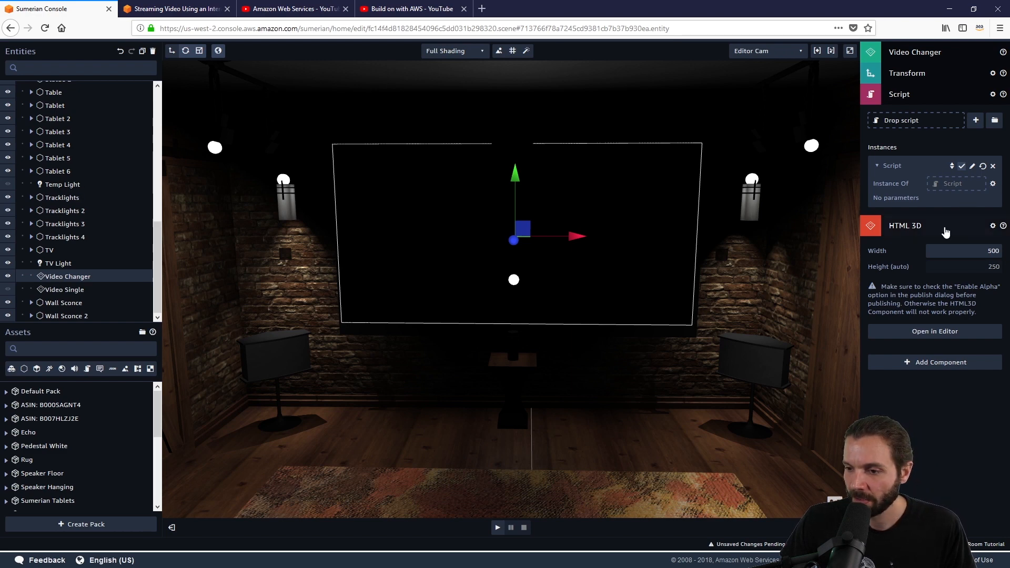
left_click(947, 335)
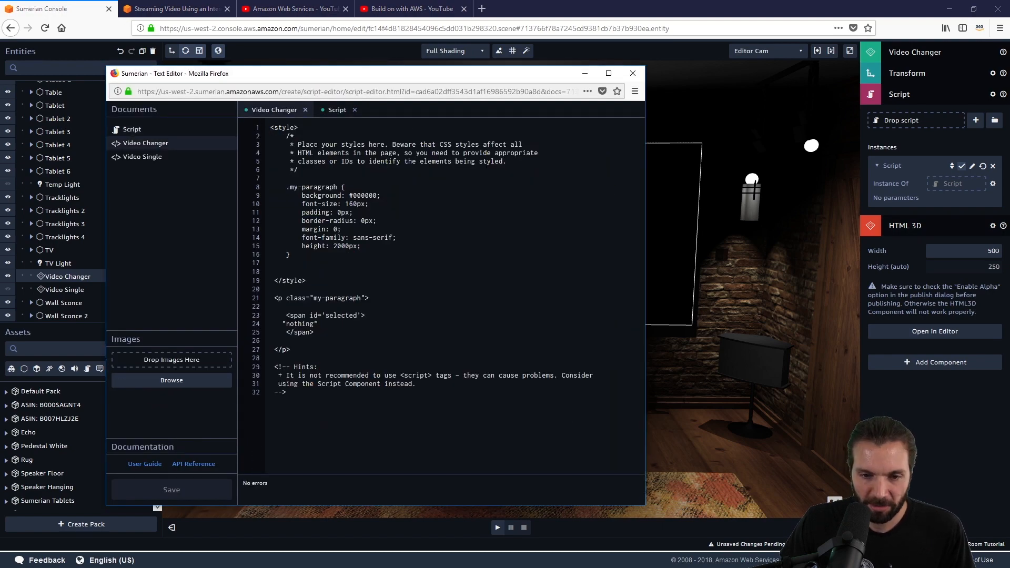
left_click(132, 129)
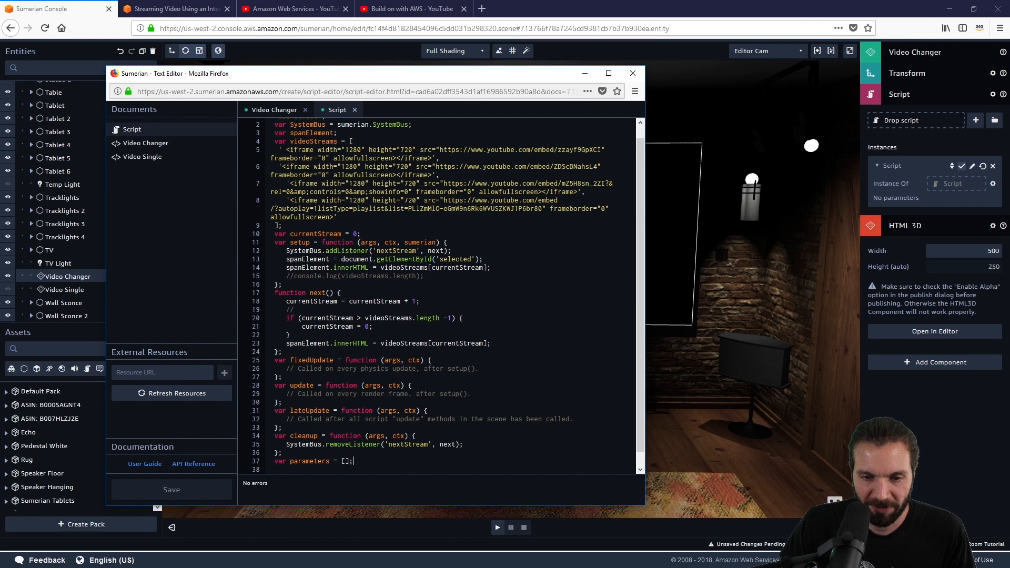
left_click(791, 296)
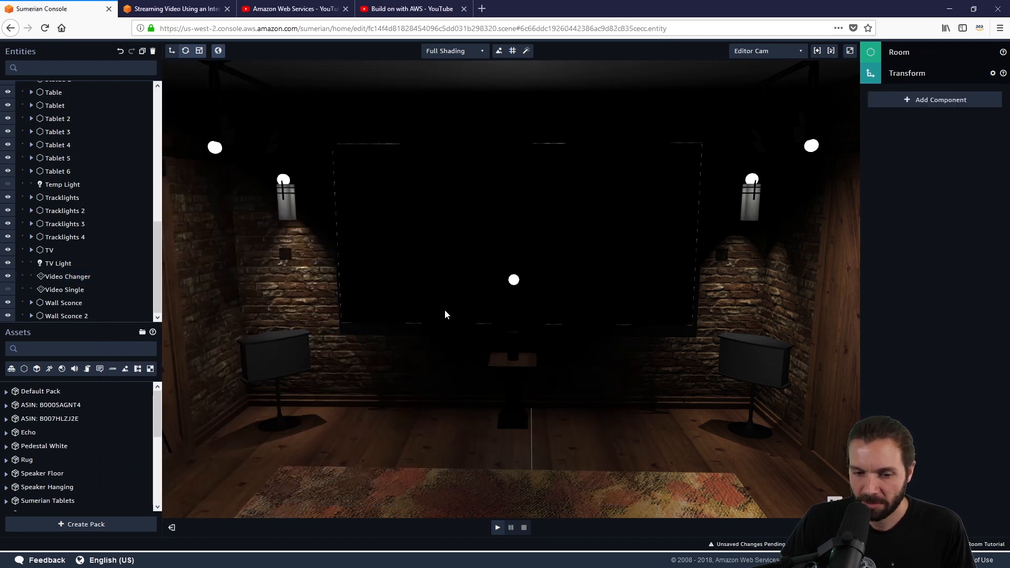
Set the Video Changer's HTML 3D width to 1280 and save the scene.
left_click(484, 273)
left_click(990, 251)
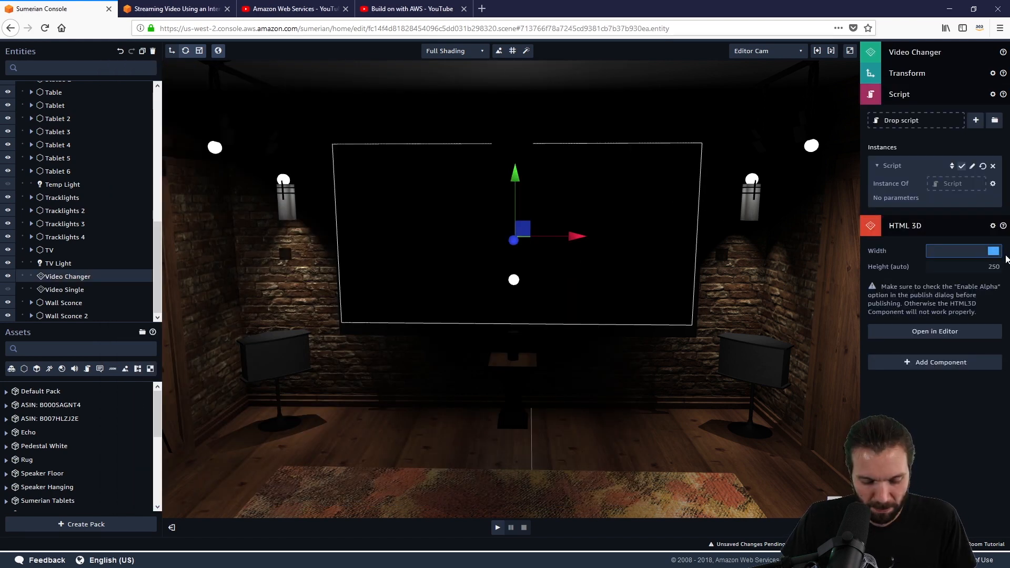
type("1280")
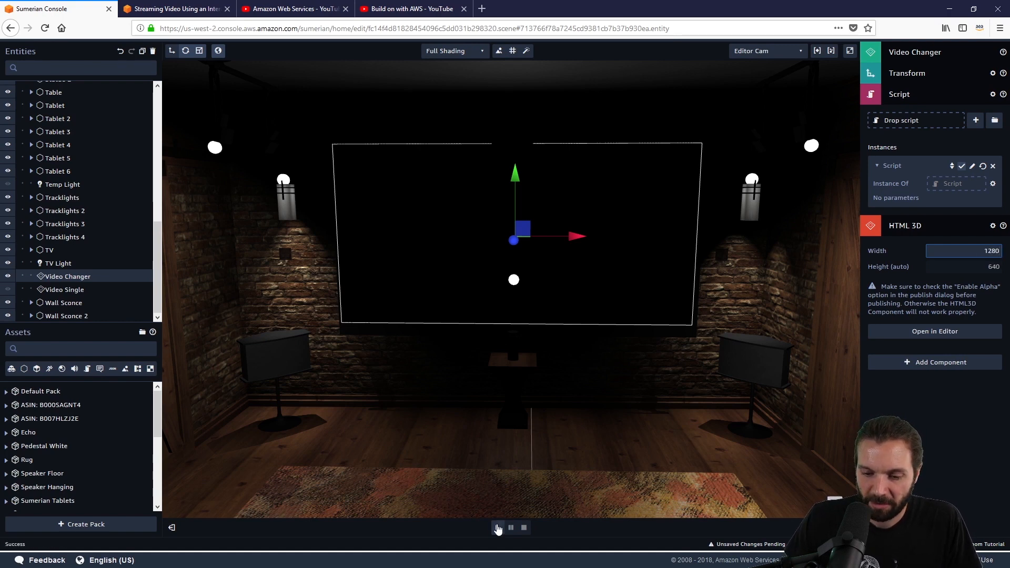
key("ctrl+s")
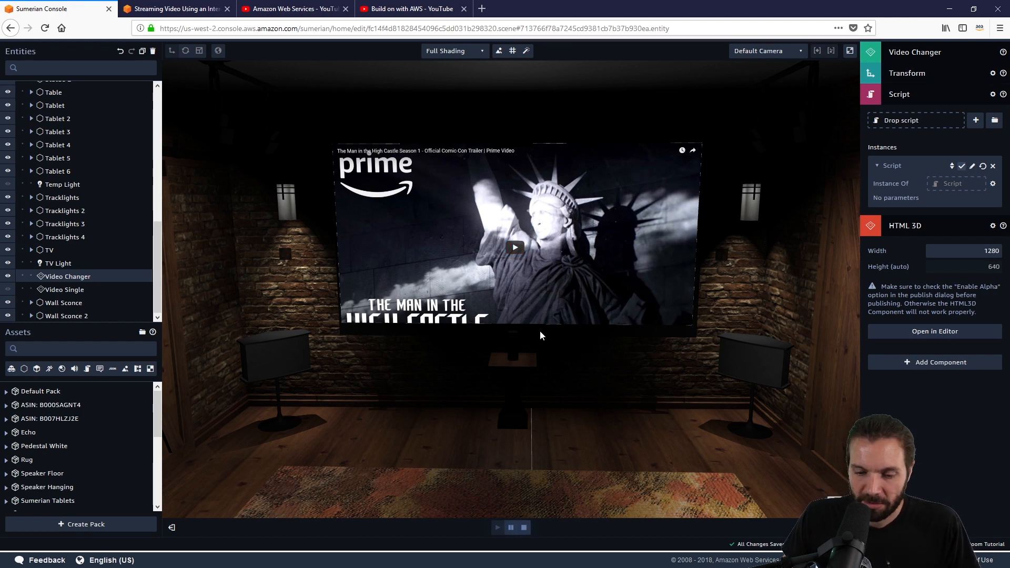
Test the running scene by playing the videos on the TV and switching between streams with the Echo.
left_click(516, 247)
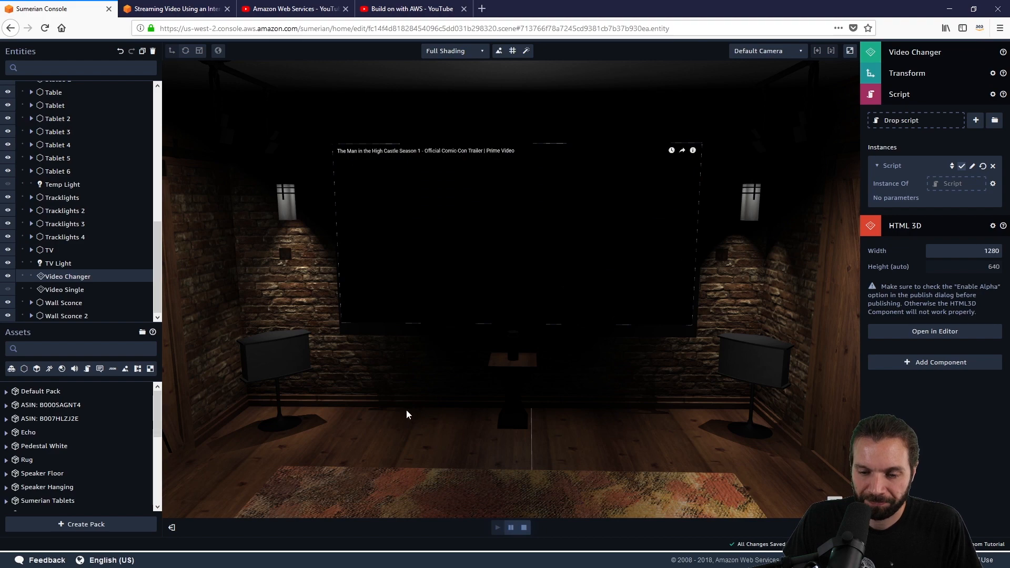
left_click_drag(402, 408, 464, 416)
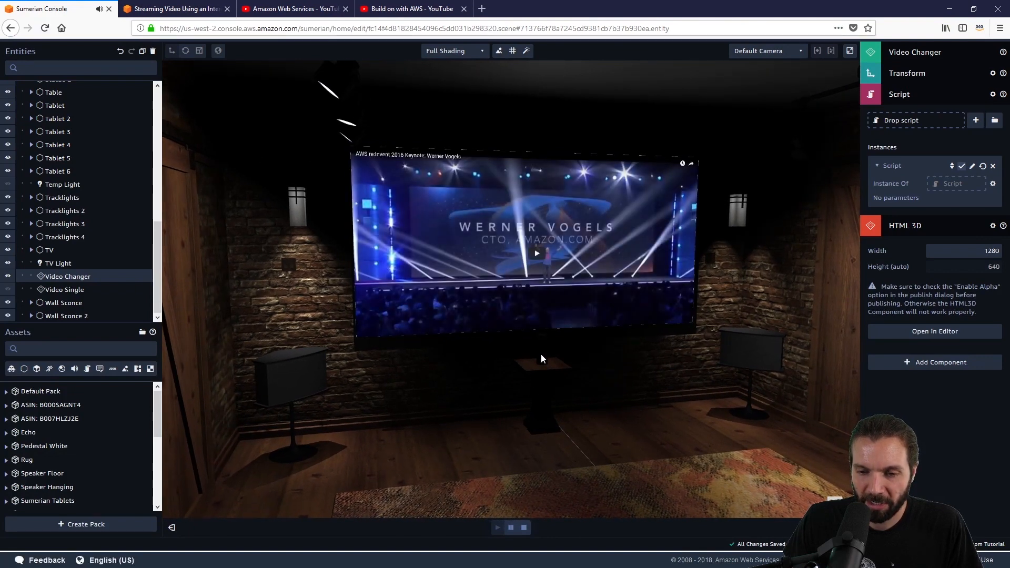
left_click(536, 254)
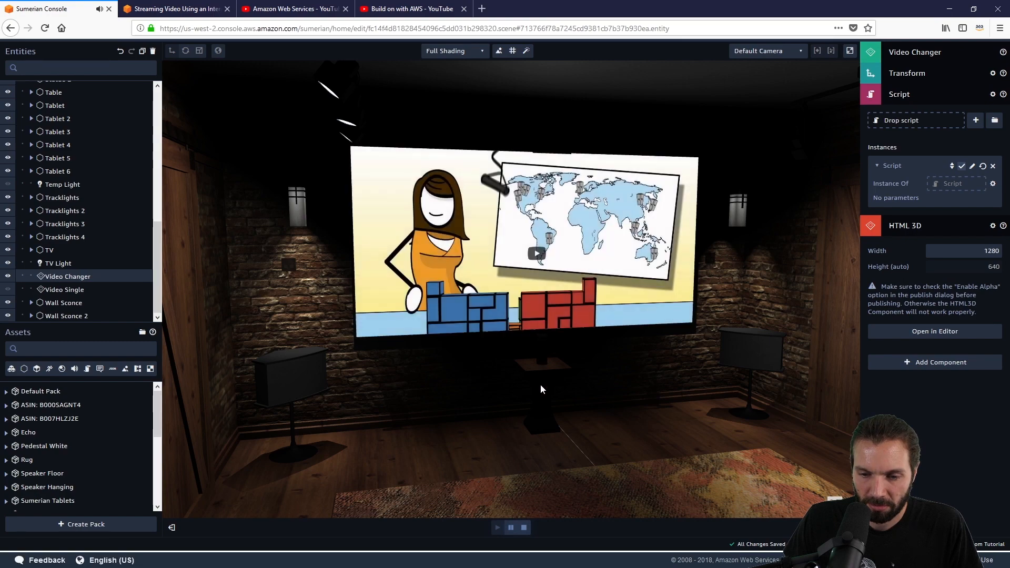
left_click(531, 254)
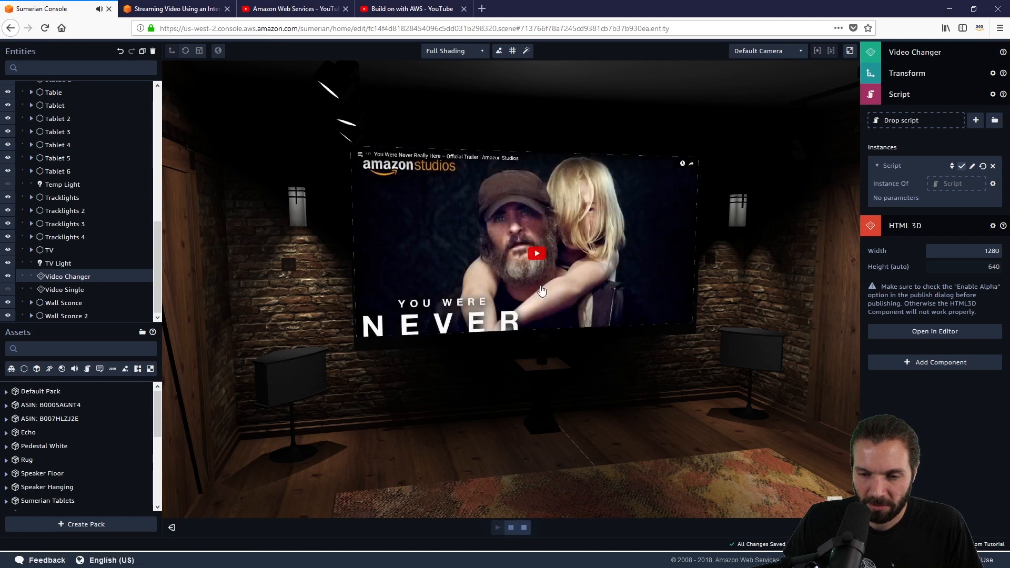
Play The Man in the High Castle trailer on the TV and view it from farther back and up close.
left_click(536, 256)
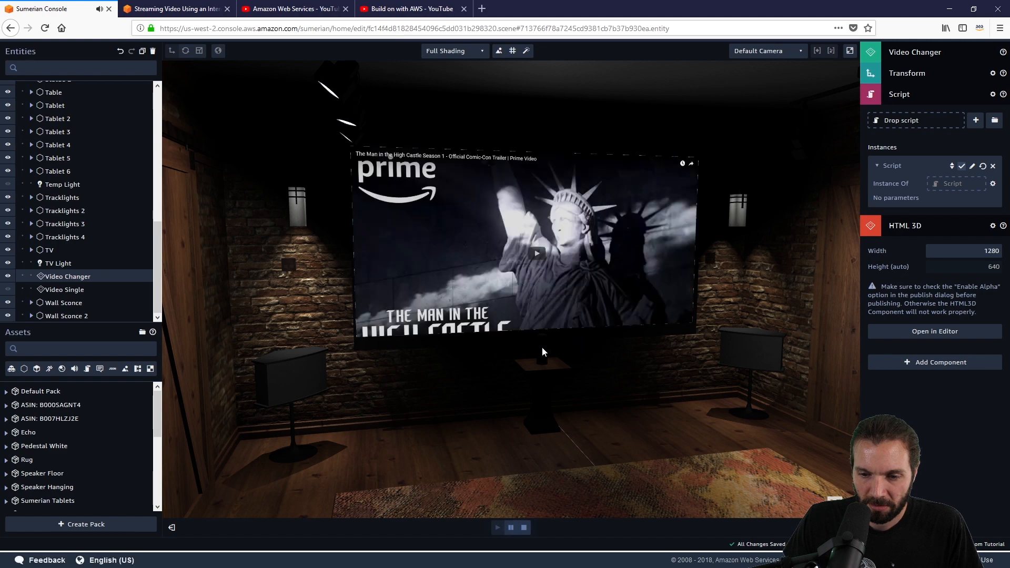
left_click(536, 256)
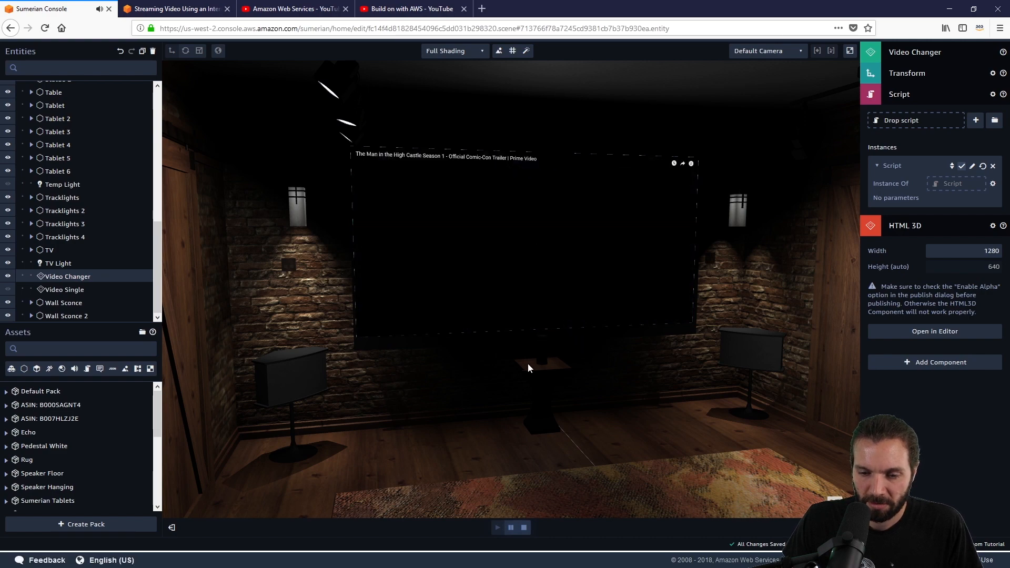
scroll(526, 363, "down", 5)
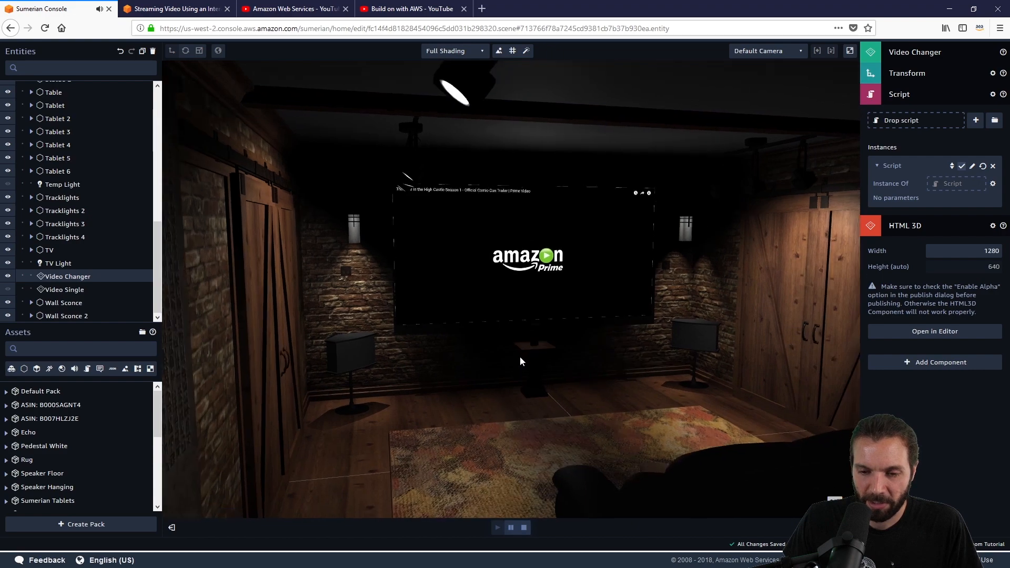
scroll(520, 357, "up", 8)
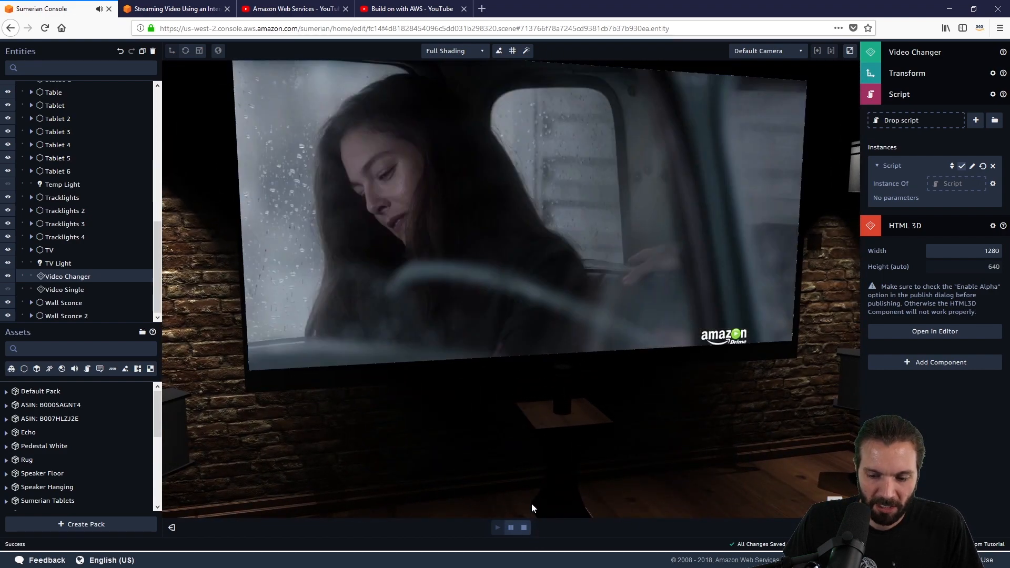
Inspect the TV and Echo from the side in the running scene, switch to another stream, and return to a front view.
middle_click_drag(427, 409, 450, 410)
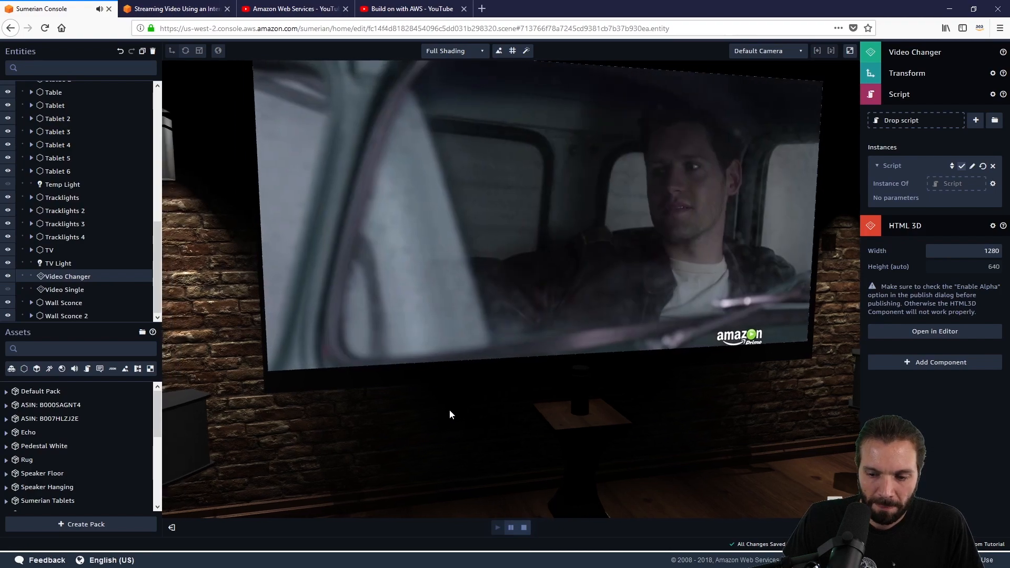
left_click_drag(449, 409, 555, 386)
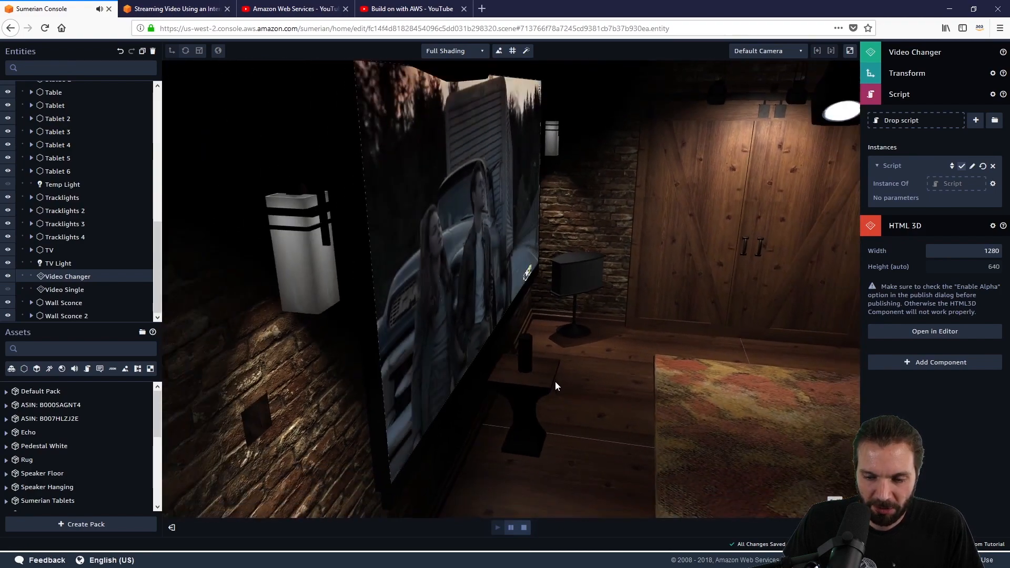
scroll(548, 368, "up", 6)
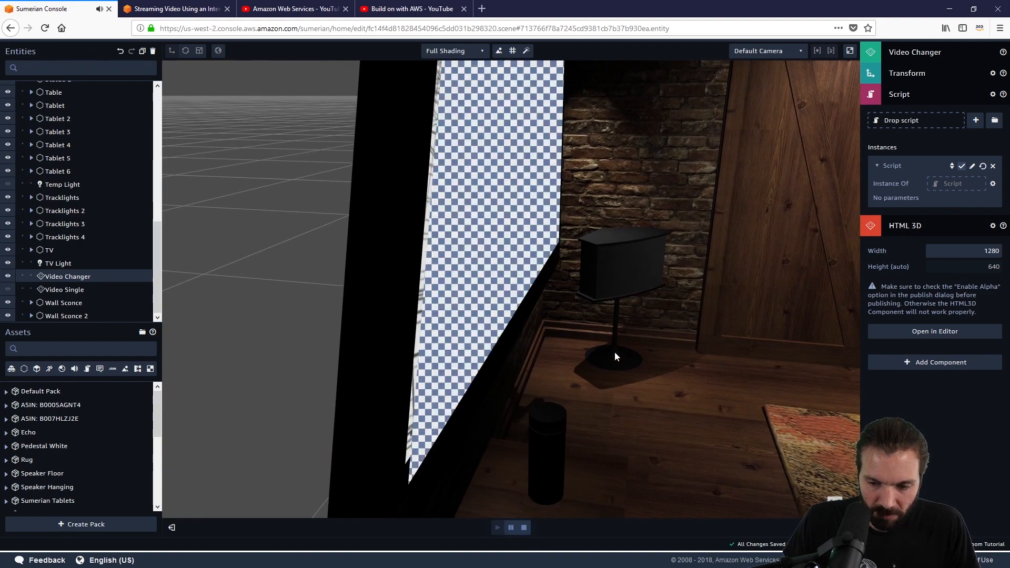
right_click_drag(614, 356, 602, 147)
left_click(690, 317)
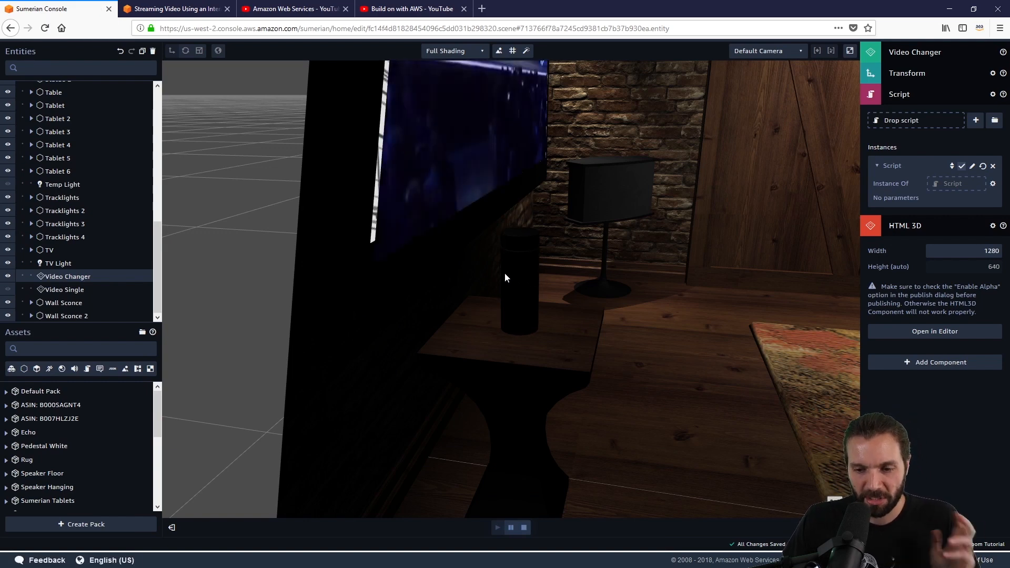
left_click_drag(749, 316, 575, 304)
scroll(573, 302, "down", 10)
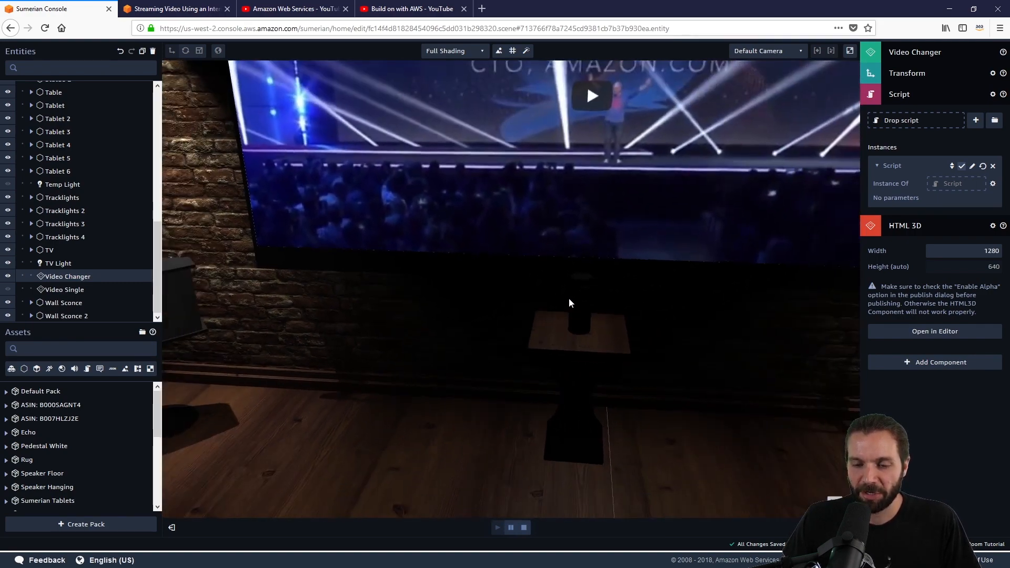
left_click_drag(594, 394, 589, 342)
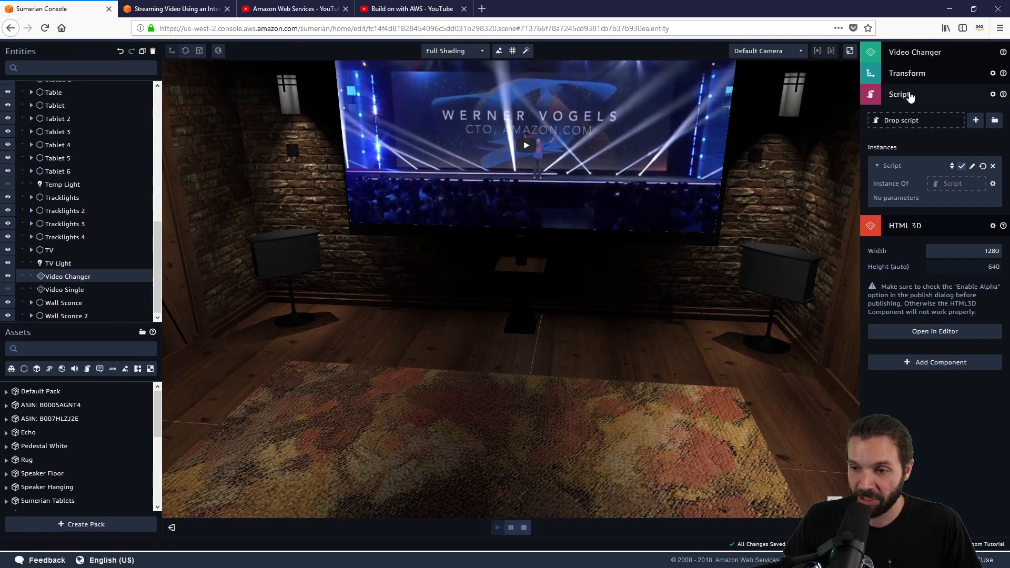
Stop the running scene to return to editing.
left_click(973, 168)
left_click(759, 379)
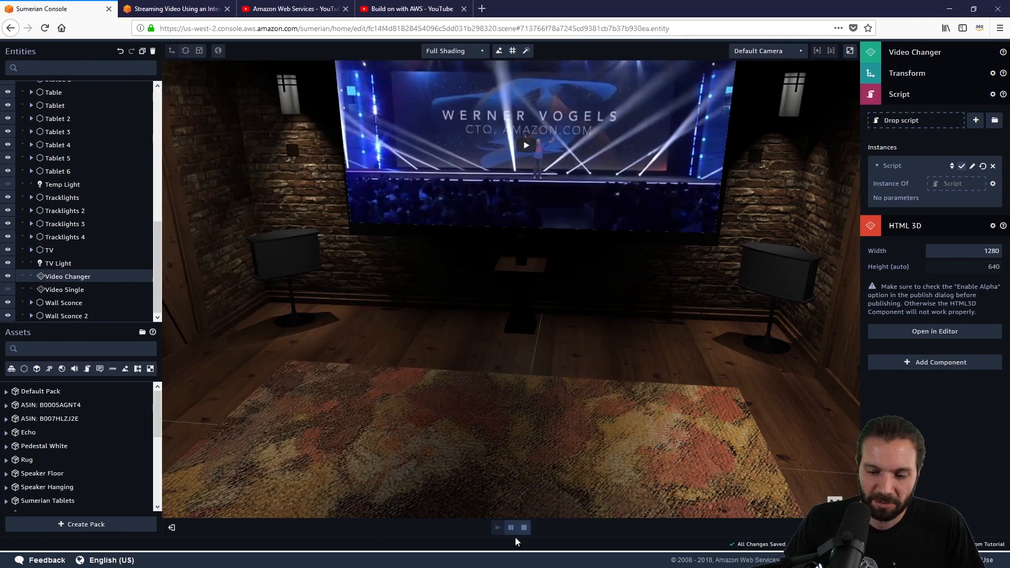
left_click(524, 528)
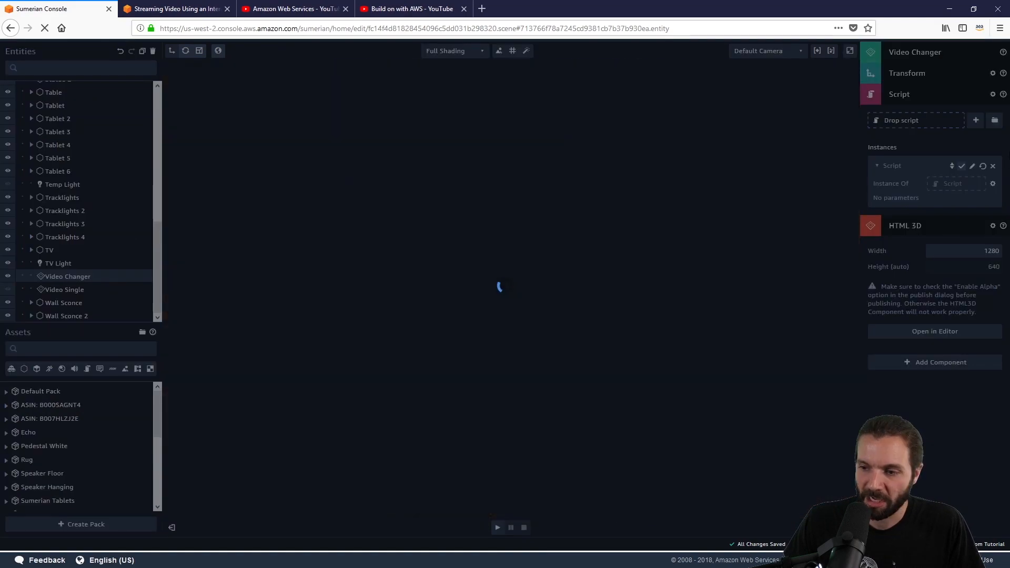
Compare the iframe width in the Video Changer's script with the entity's HTML 3D width.
left_click(971, 166)
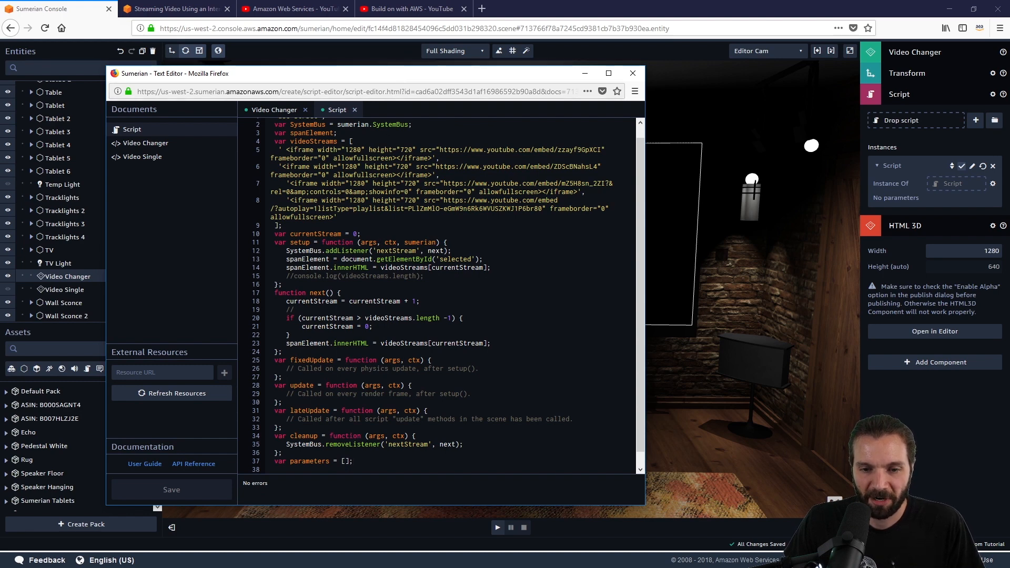
double_click(346, 150)
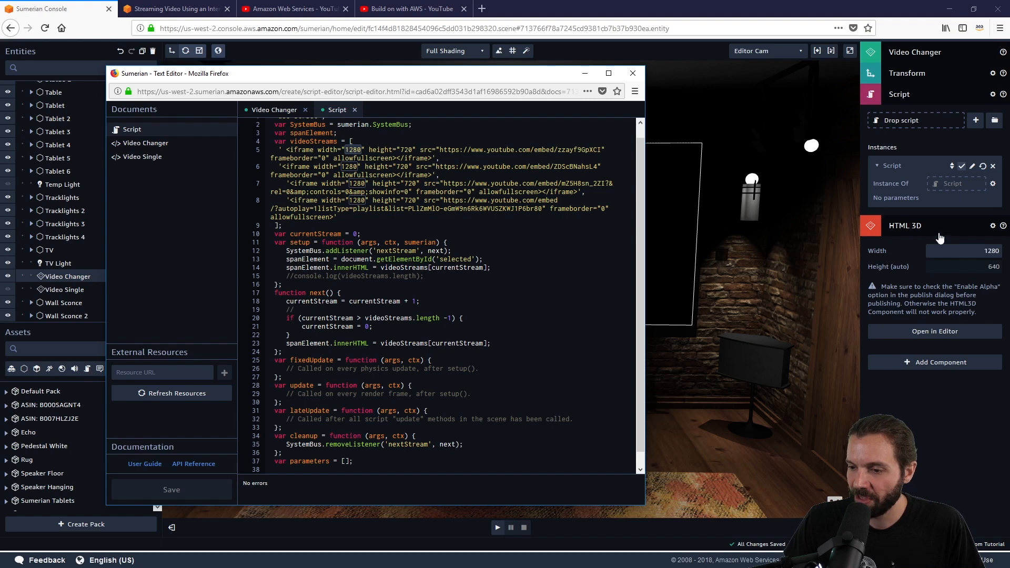
left_click_drag(976, 253, 996, 252)
left_click(955, 251)
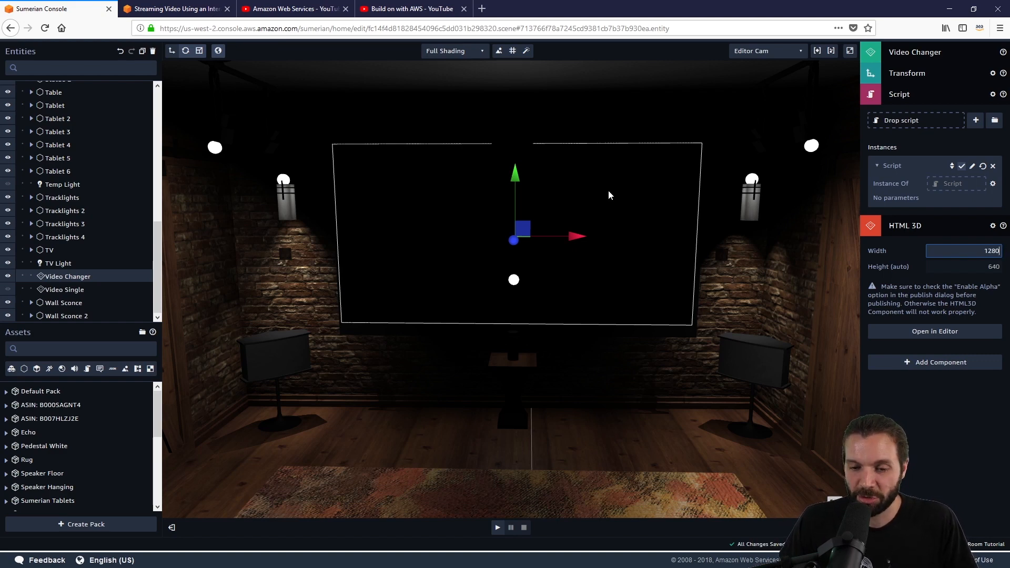
mouse_move(460, 413)
right_mouse_down()
mouse_move(446, 391)
mouse_move(456, 407)
right_mouse_up()
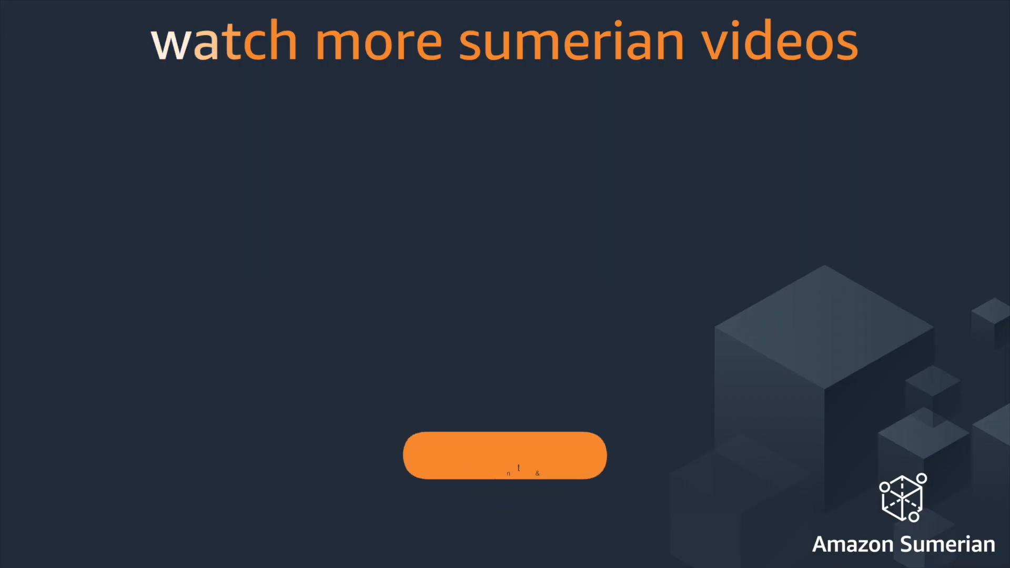